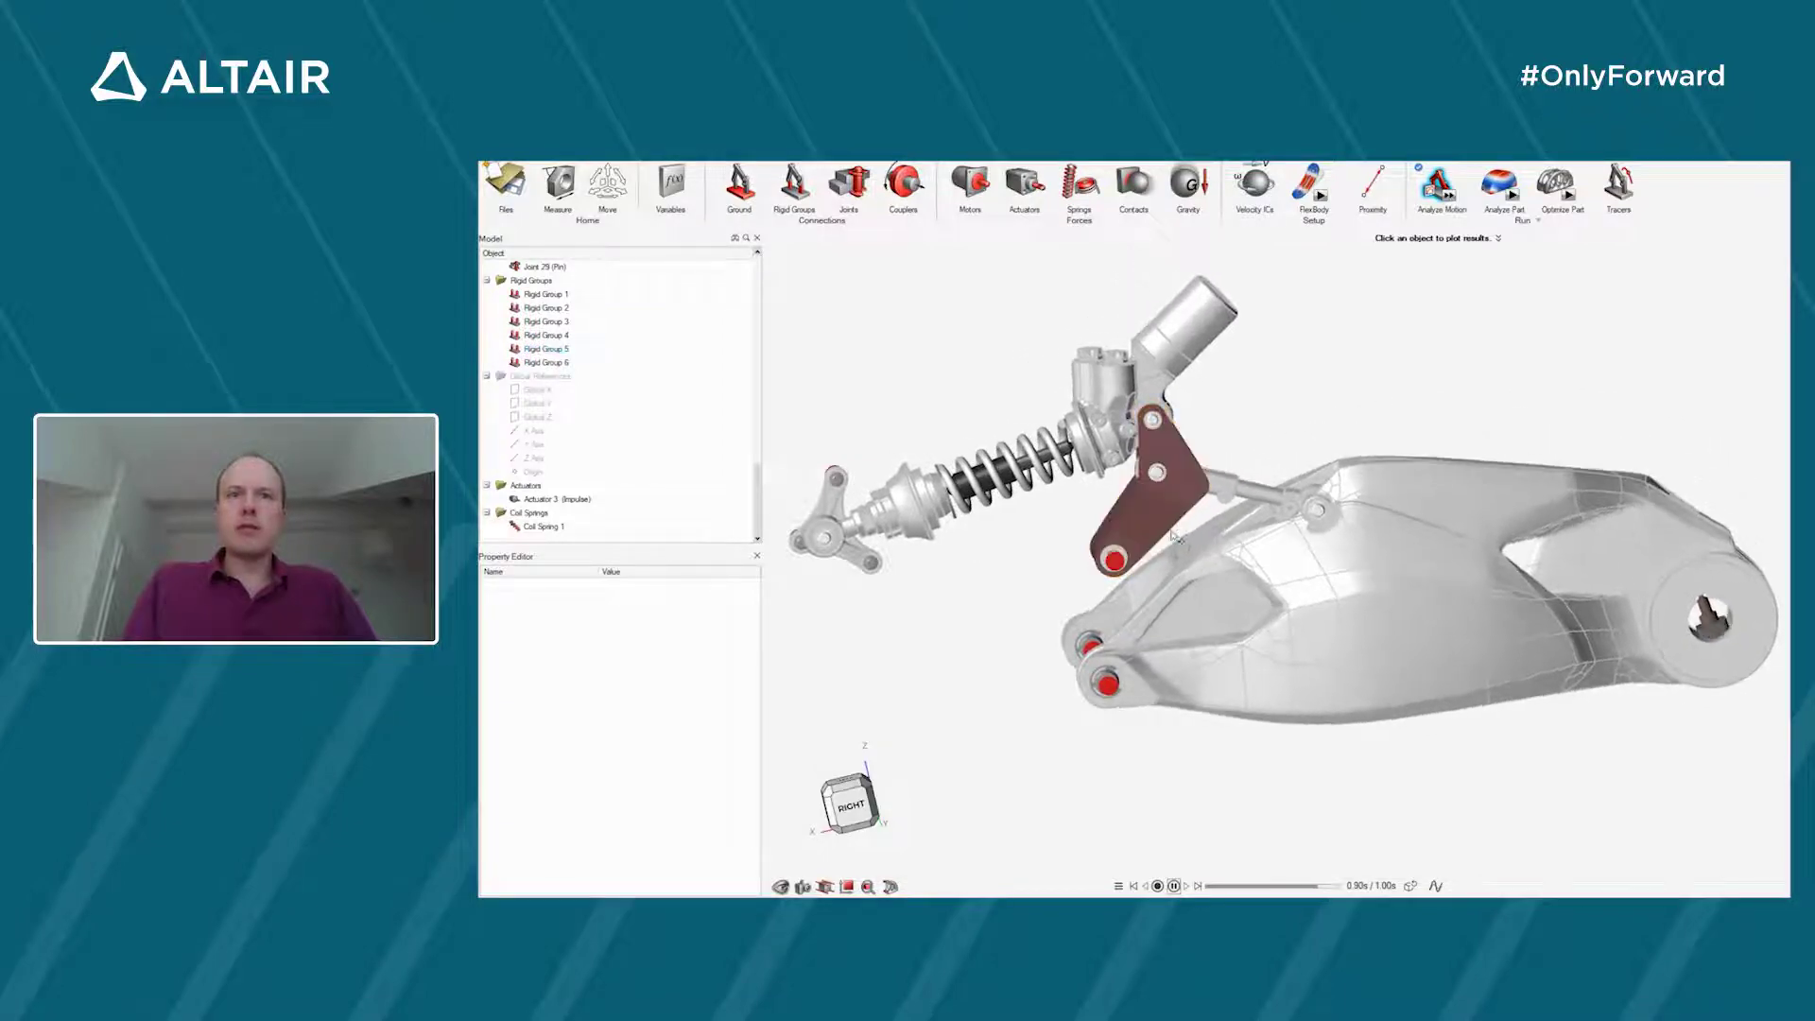
# - Pause the motion animation, plot the brown pivot's center-of-mass displacement, and leave the motion results
pyautogui.click(1173, 887)
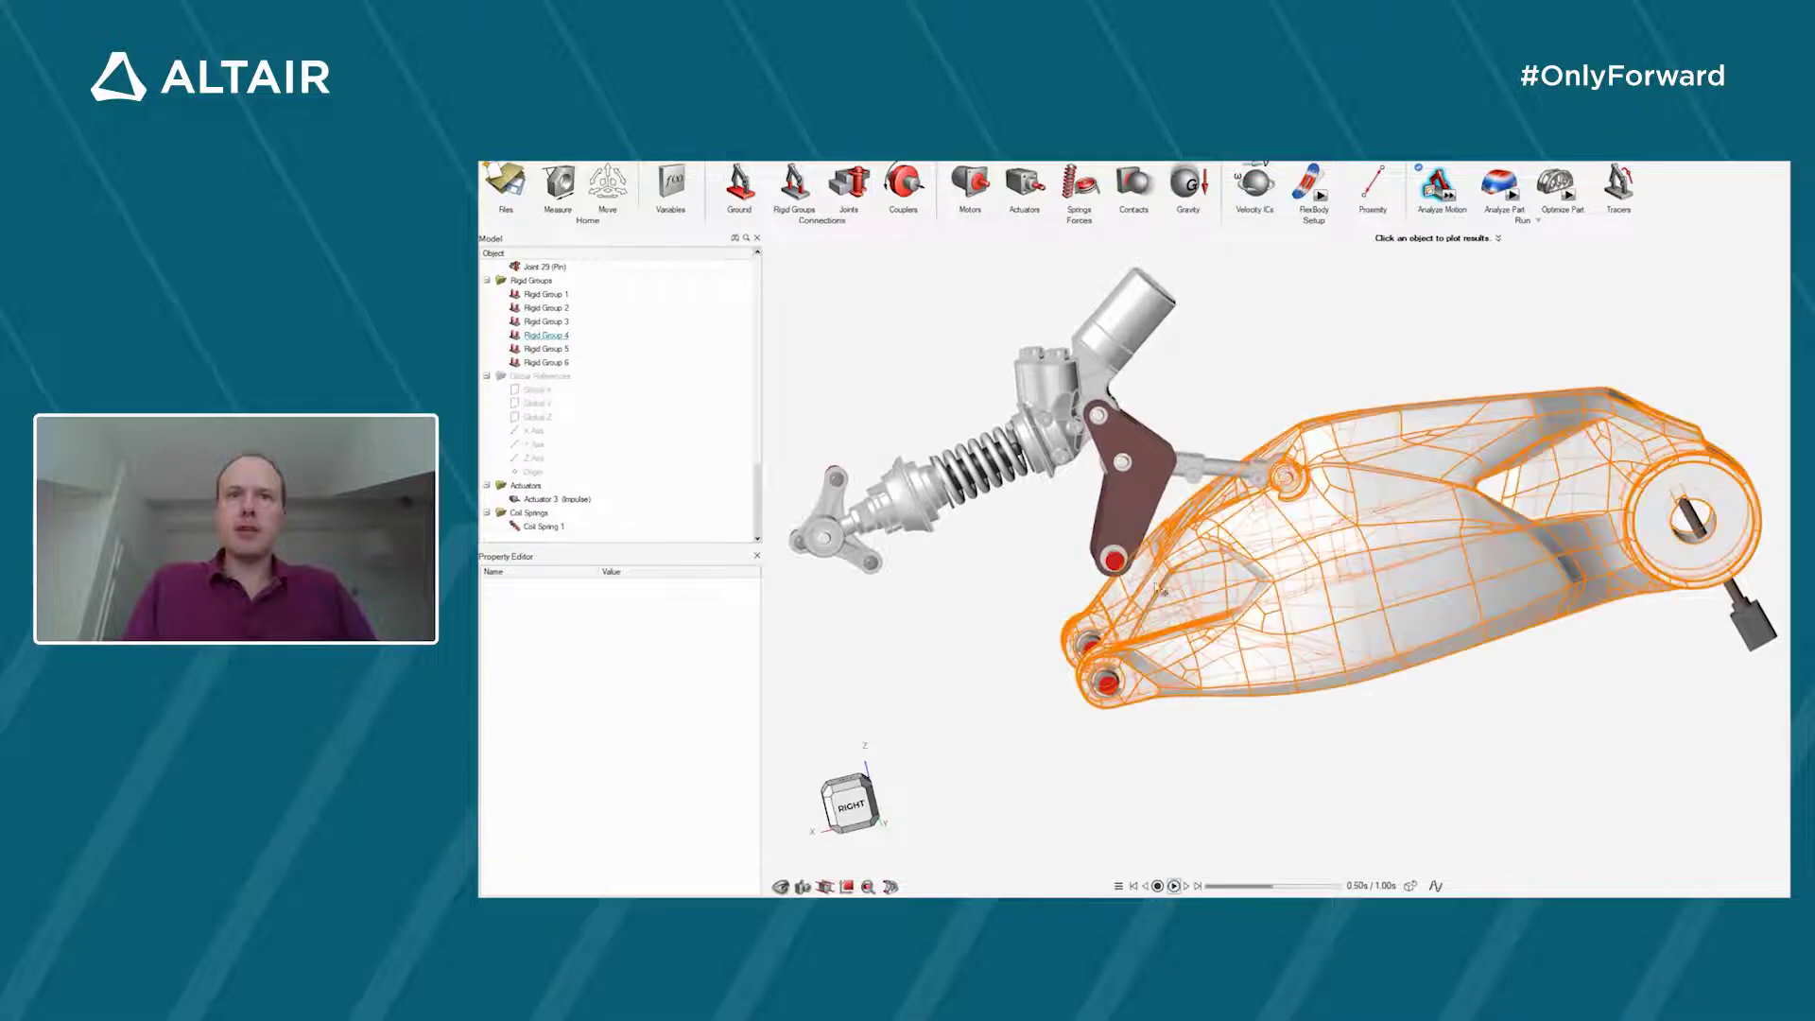
pyautogui.click(1127, 515)
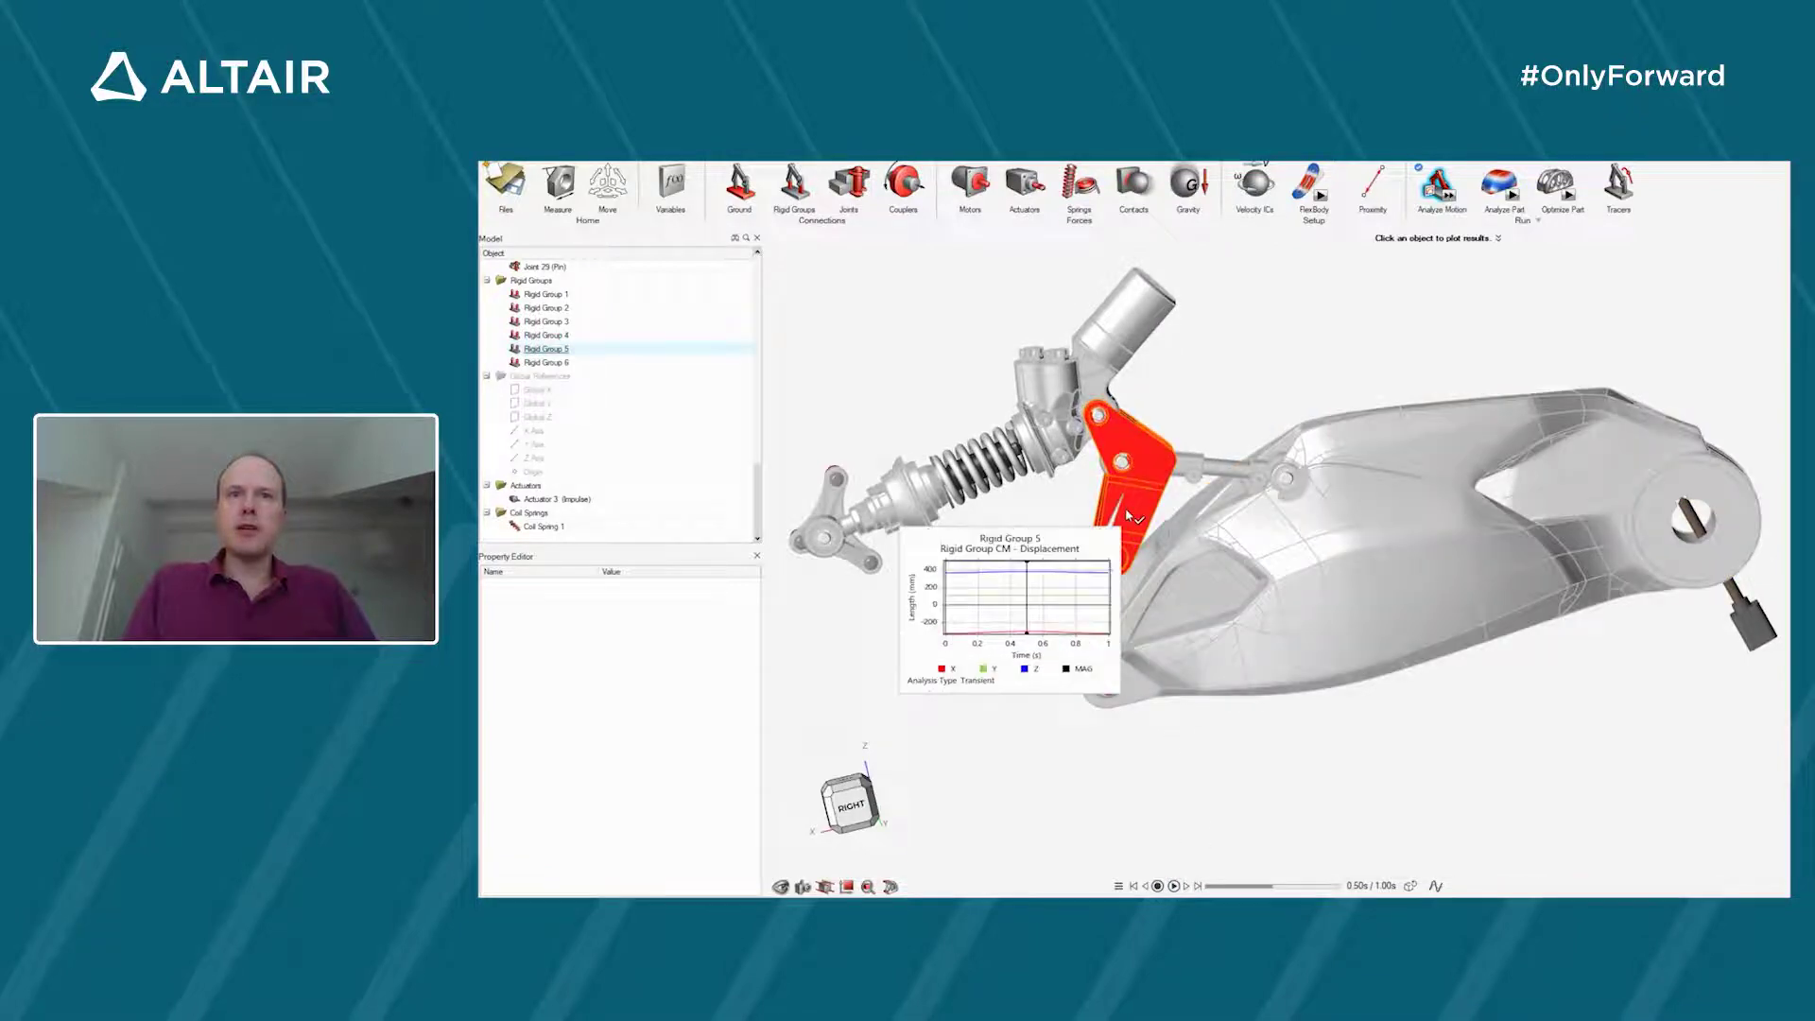
pyautogui.rightClick(1263, 397)
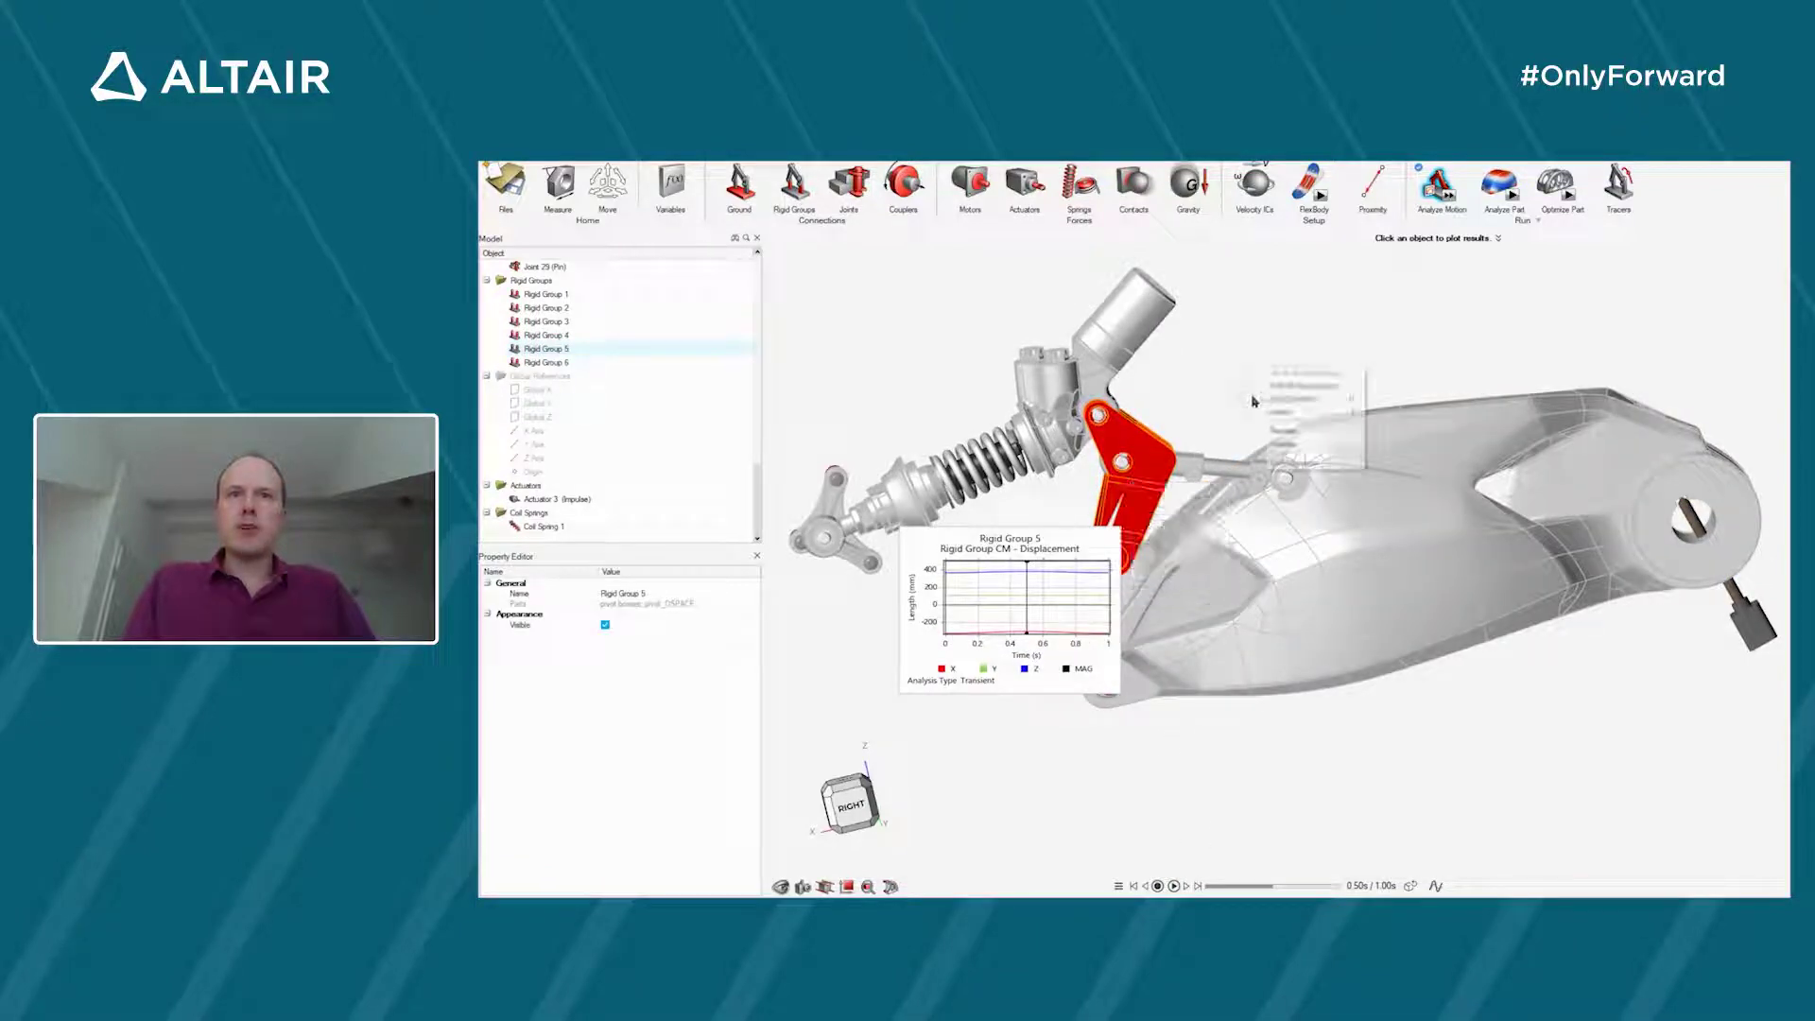
pyautogui.click(1281, 405)
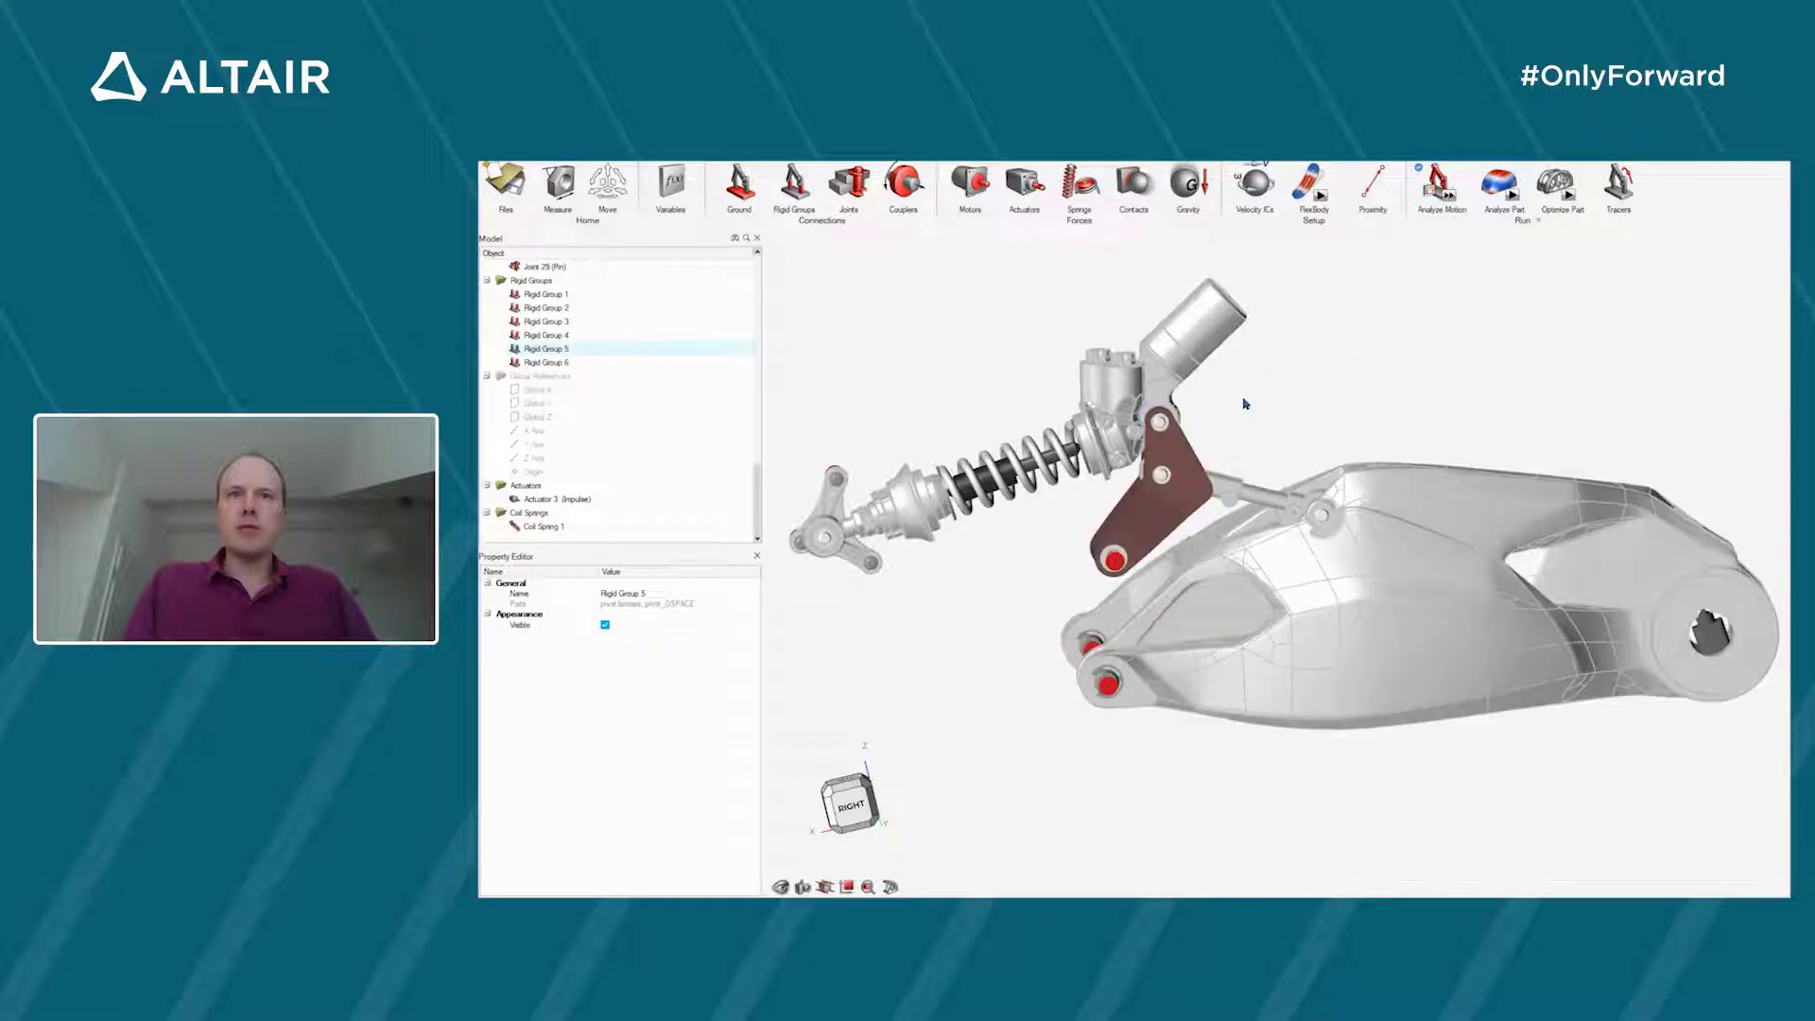
# - Isolate the brown pivot's rigid group so only it and its joints are displayed, and turn it to an angled view
pyautogui.rightClick(1156, 523)
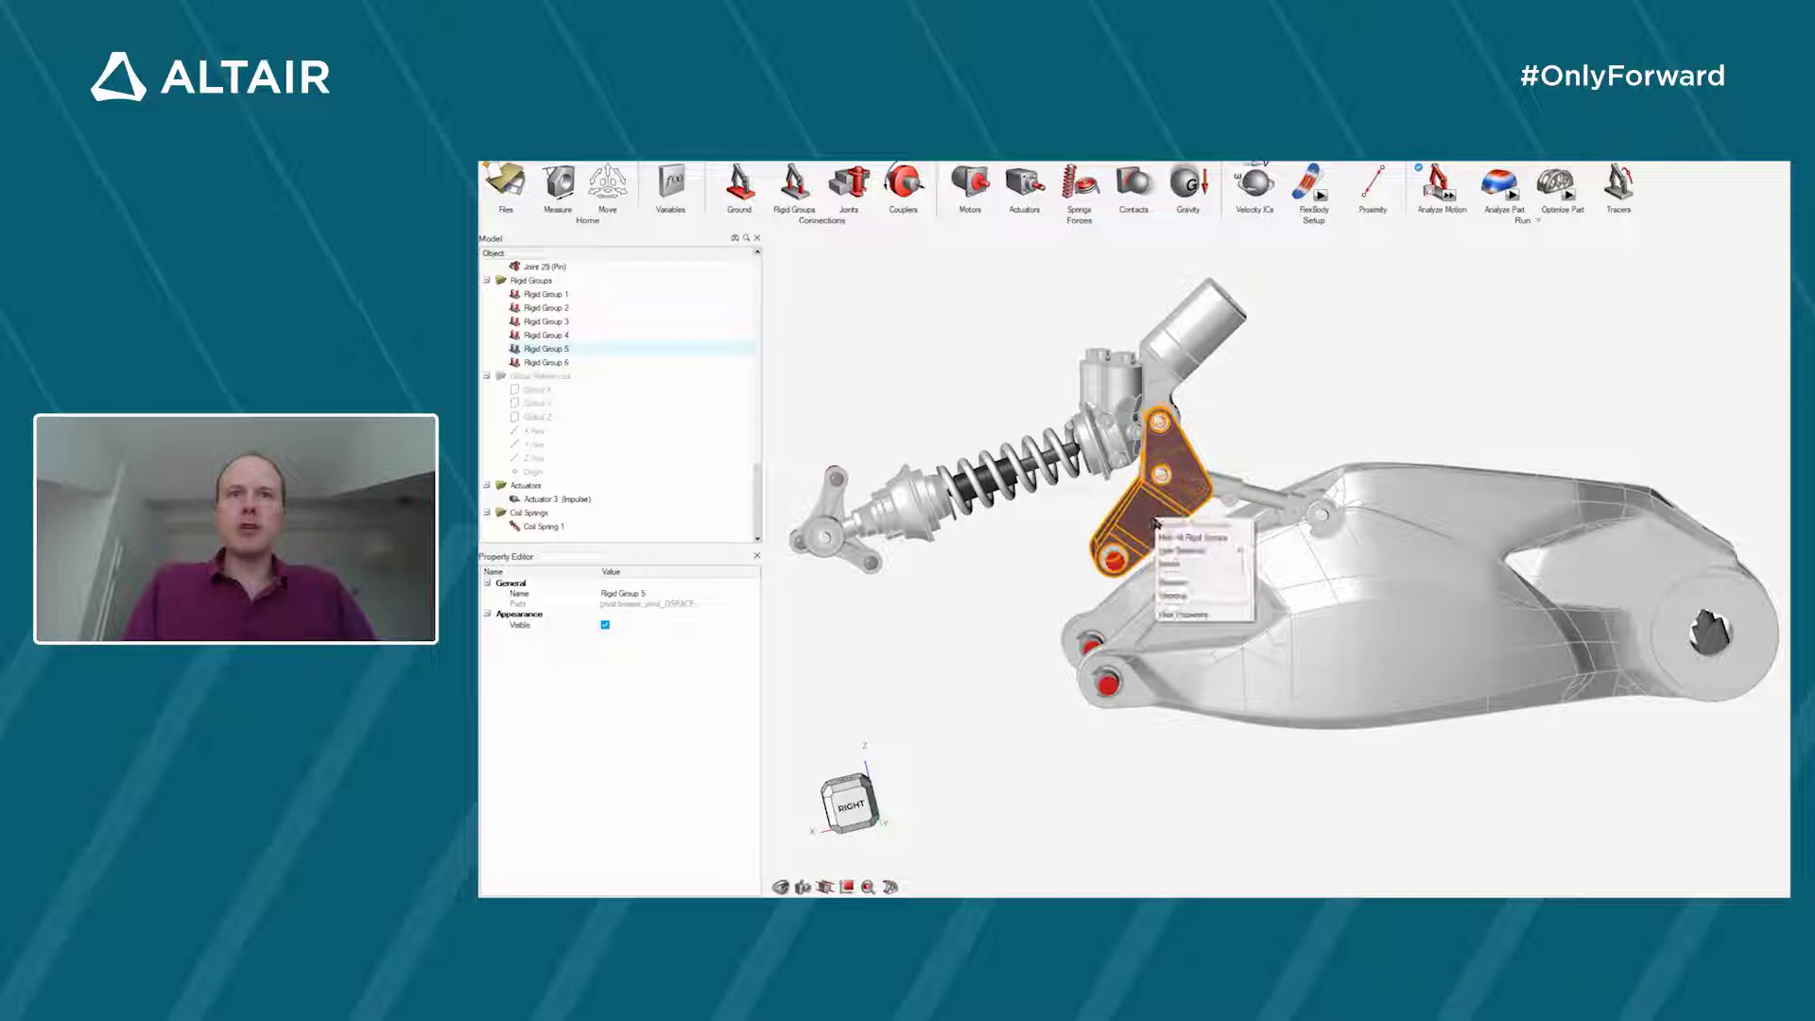
pyautogui.click(1175, 567)
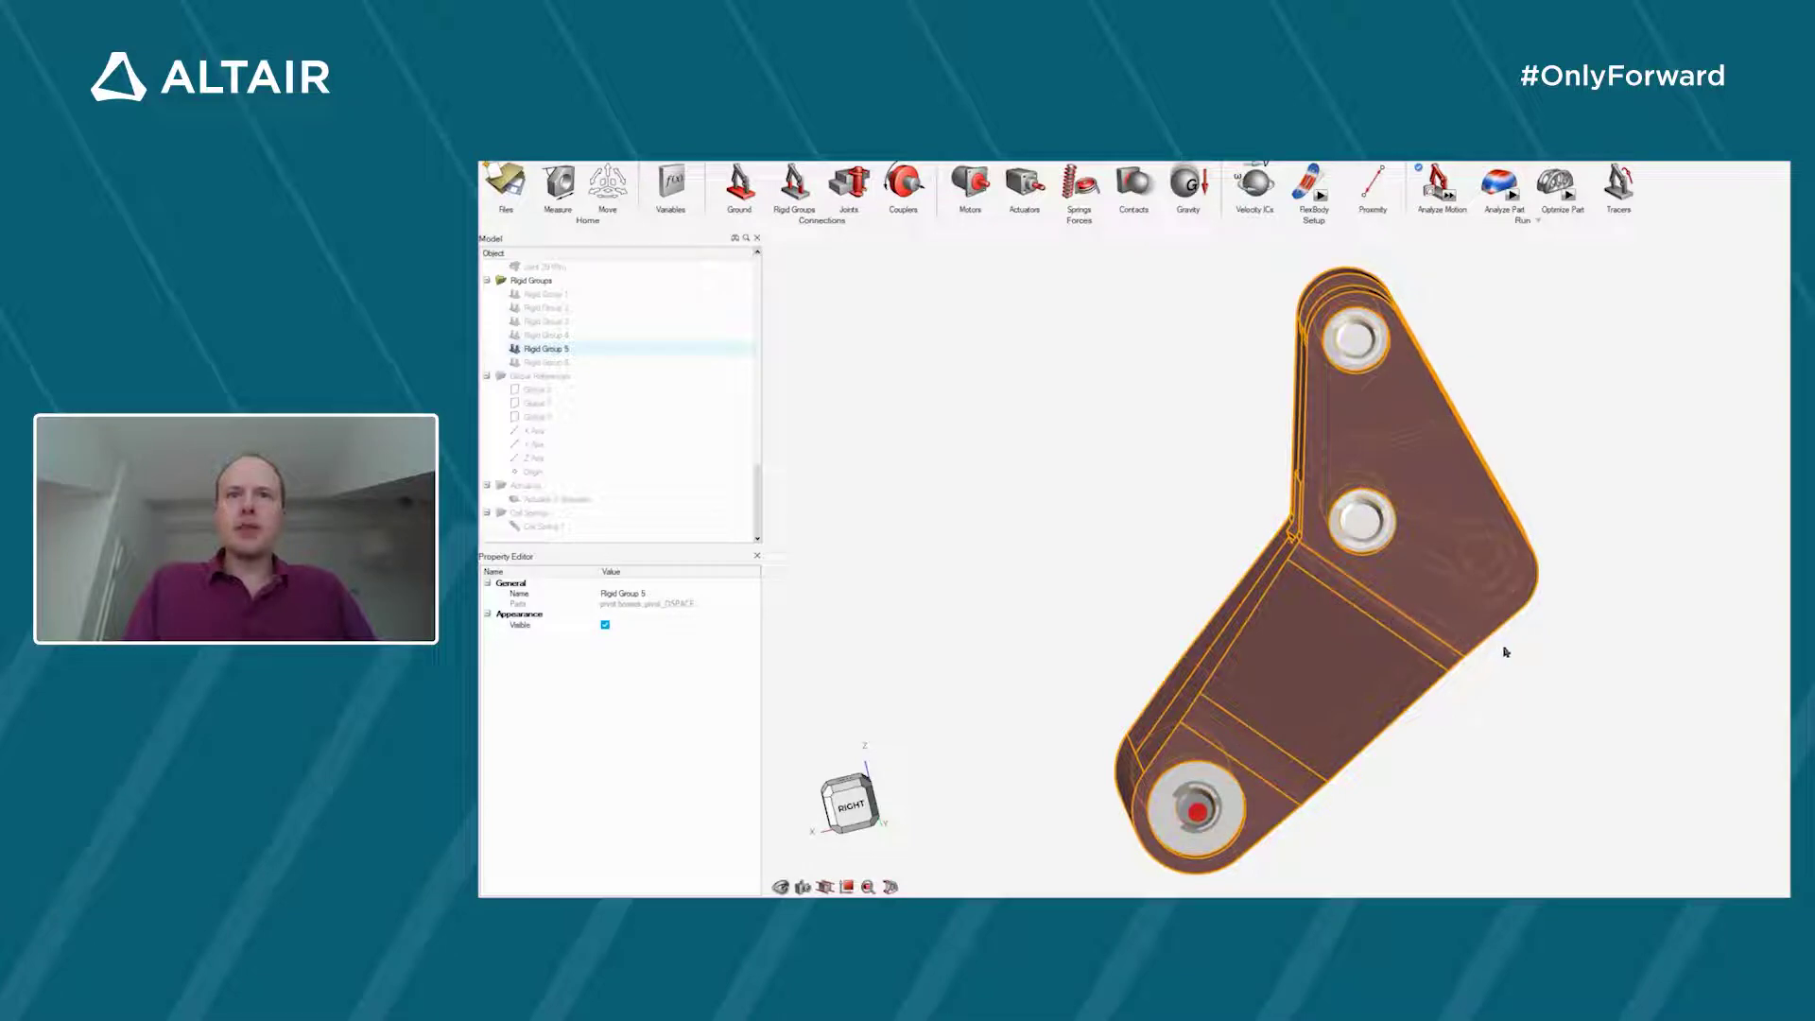
pyautogui.keyDown('ctrl'); pyautogui.moveTo(1481, 674); pyautogui.dragTo(1544, 671); pyautogui.keyUp('ctrl')
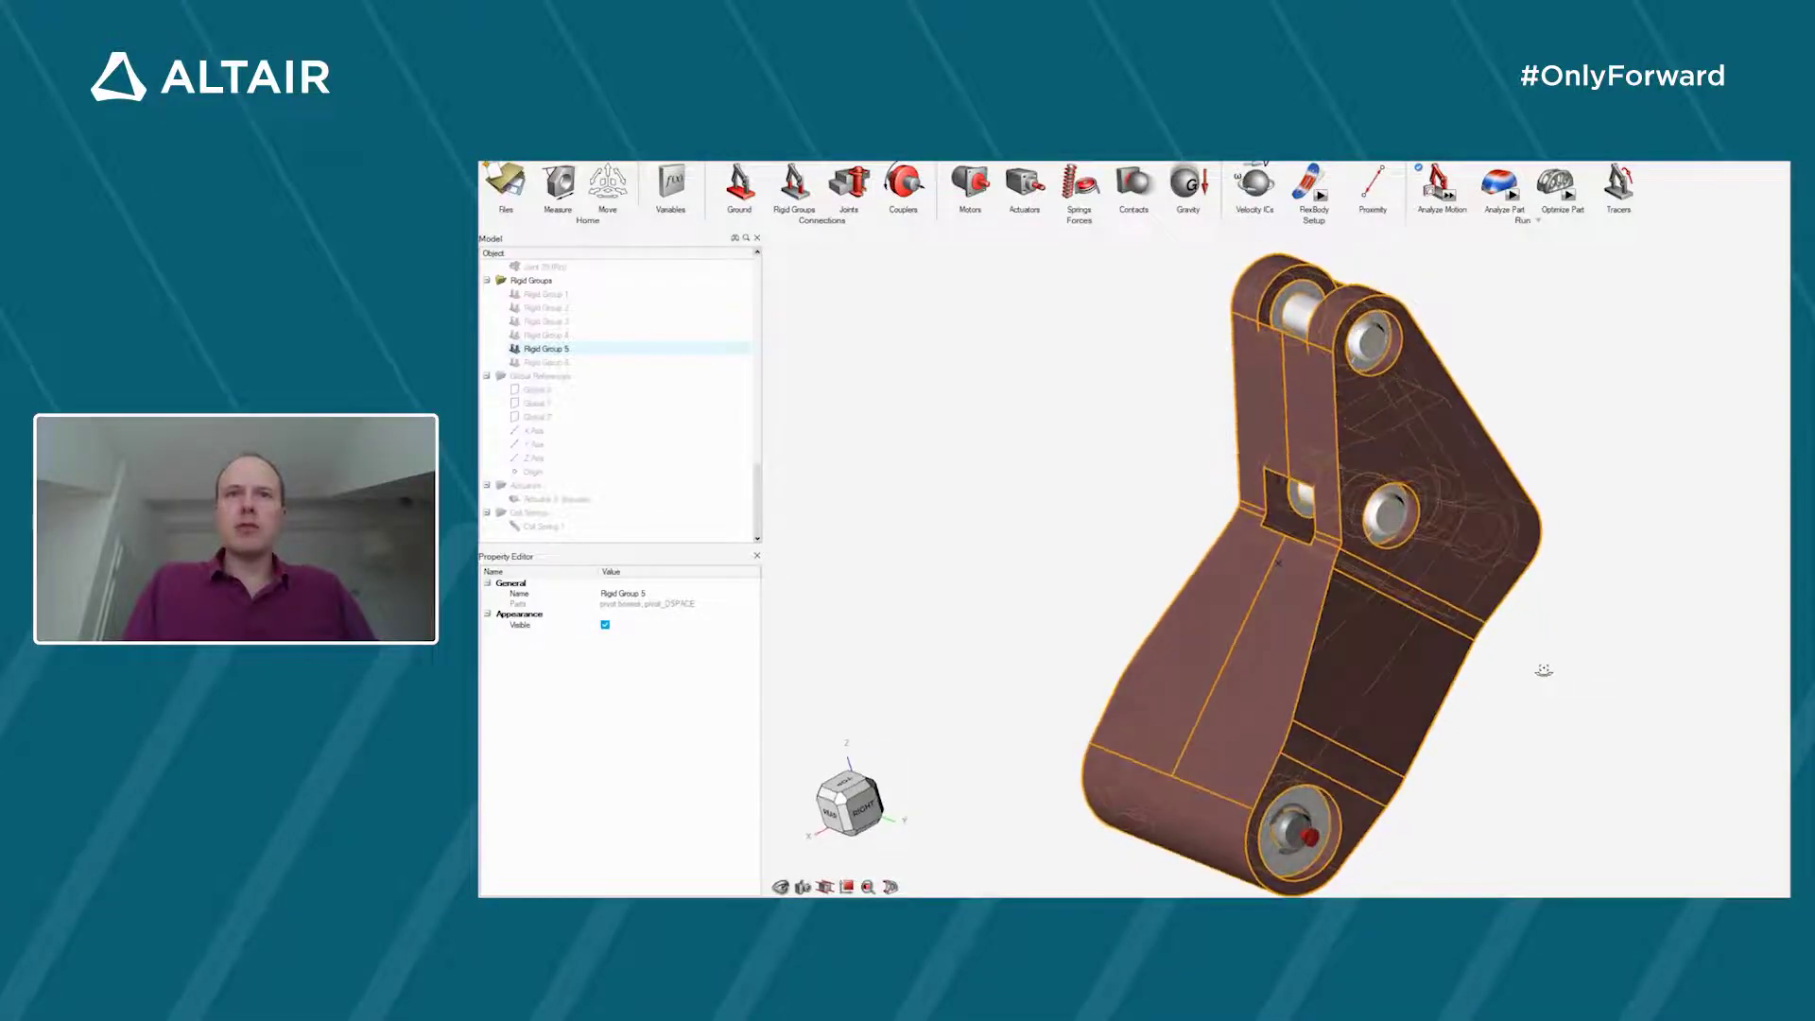
pyautogui.rightClick(1389, 661)
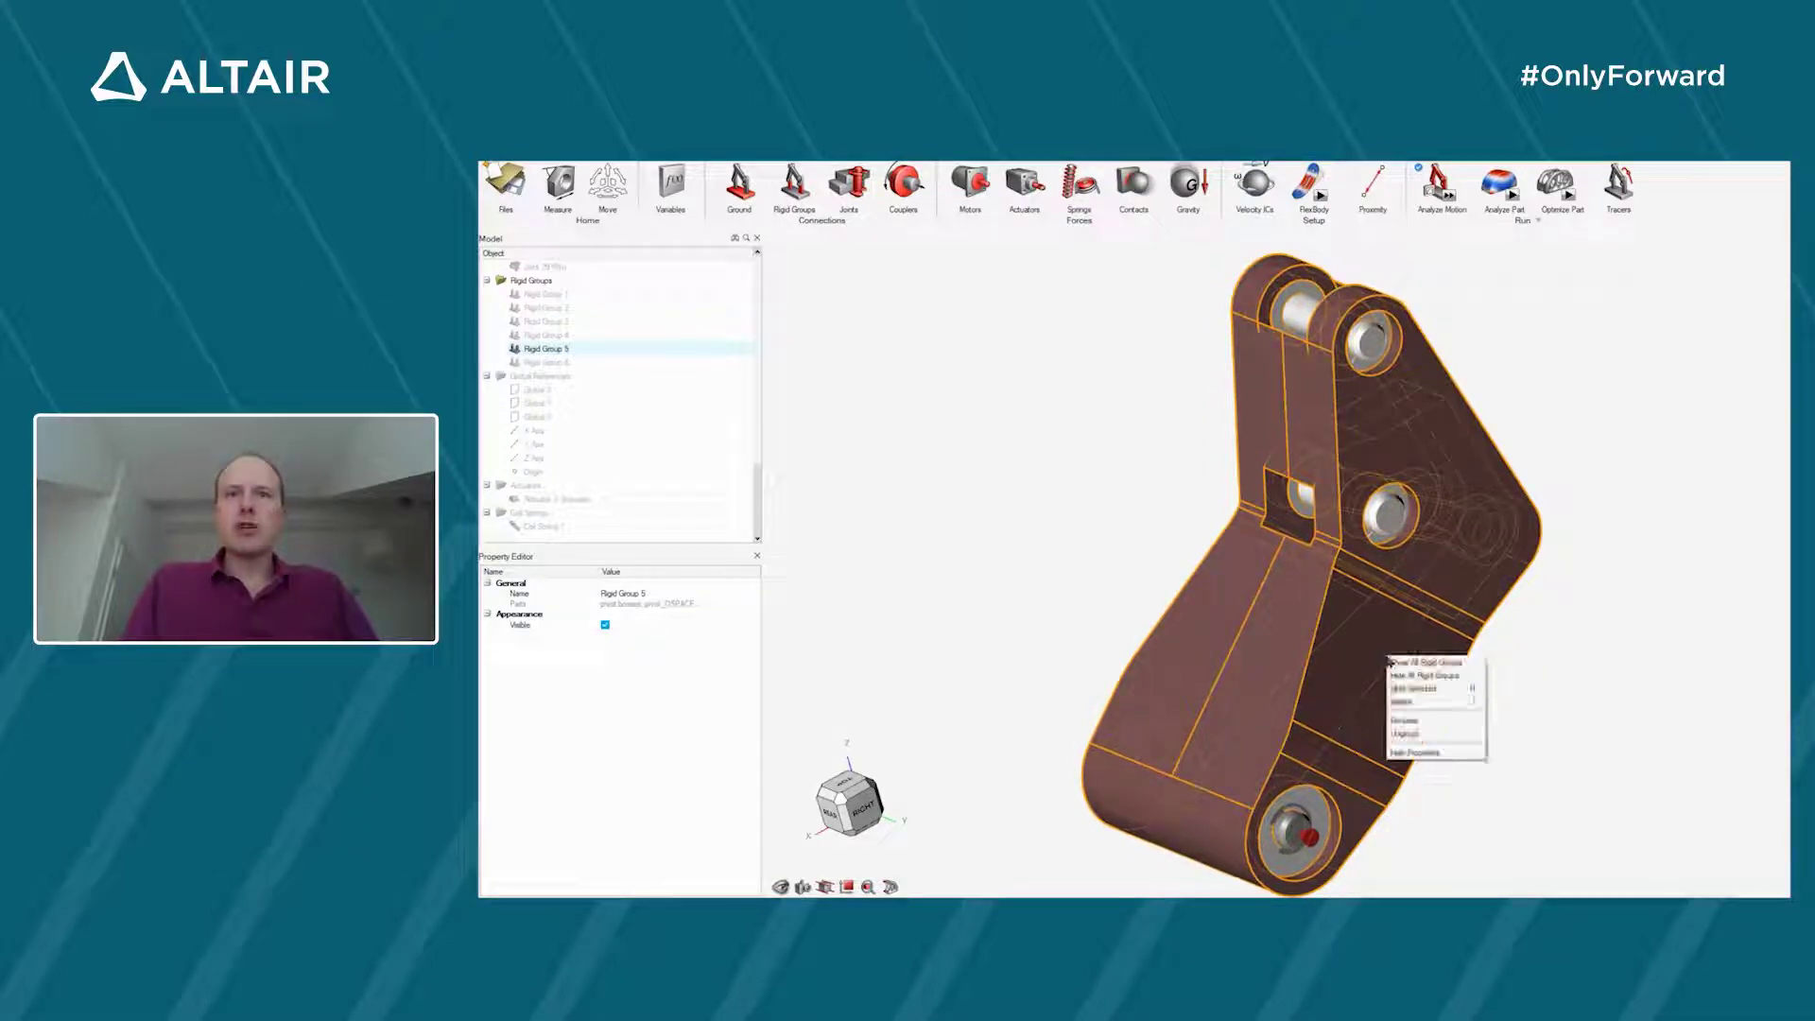
pyautogui.click(1574, 662)
pyautogui.rightClick(1577, 664)
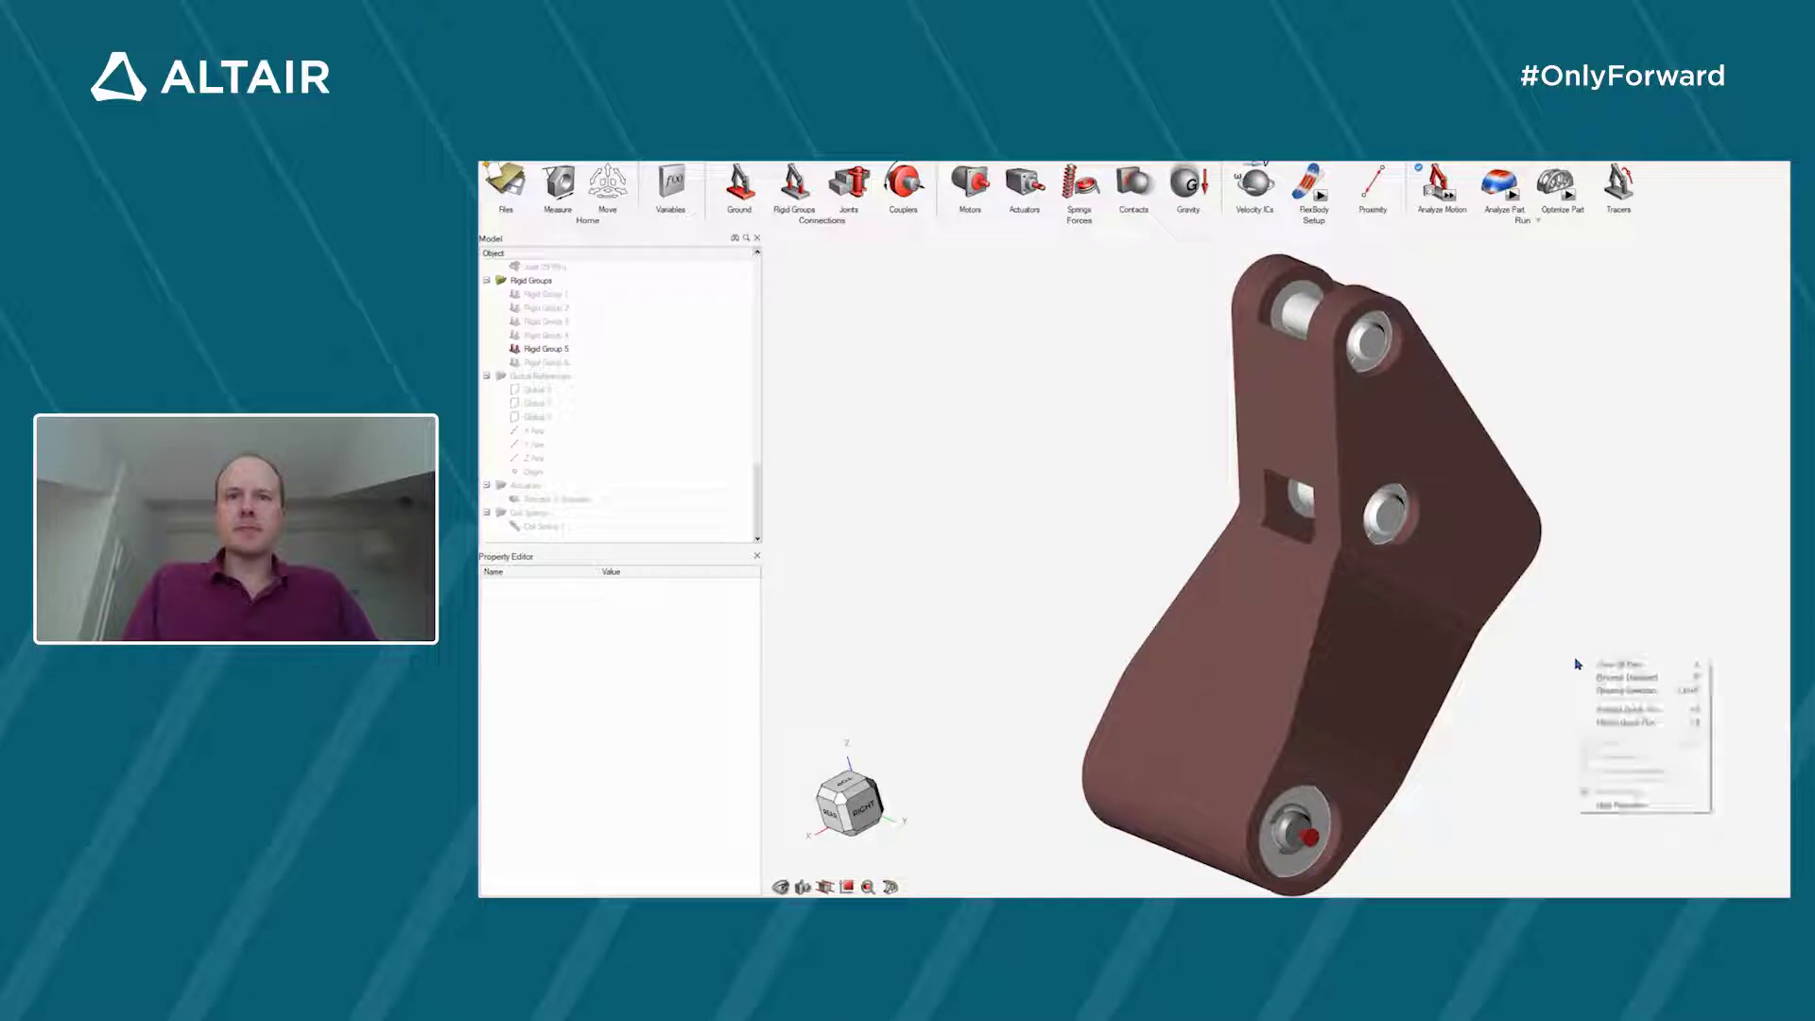
# - Select the pivot design space and review the custom materials and the standard material library
pyautogui.click(1418, 662)
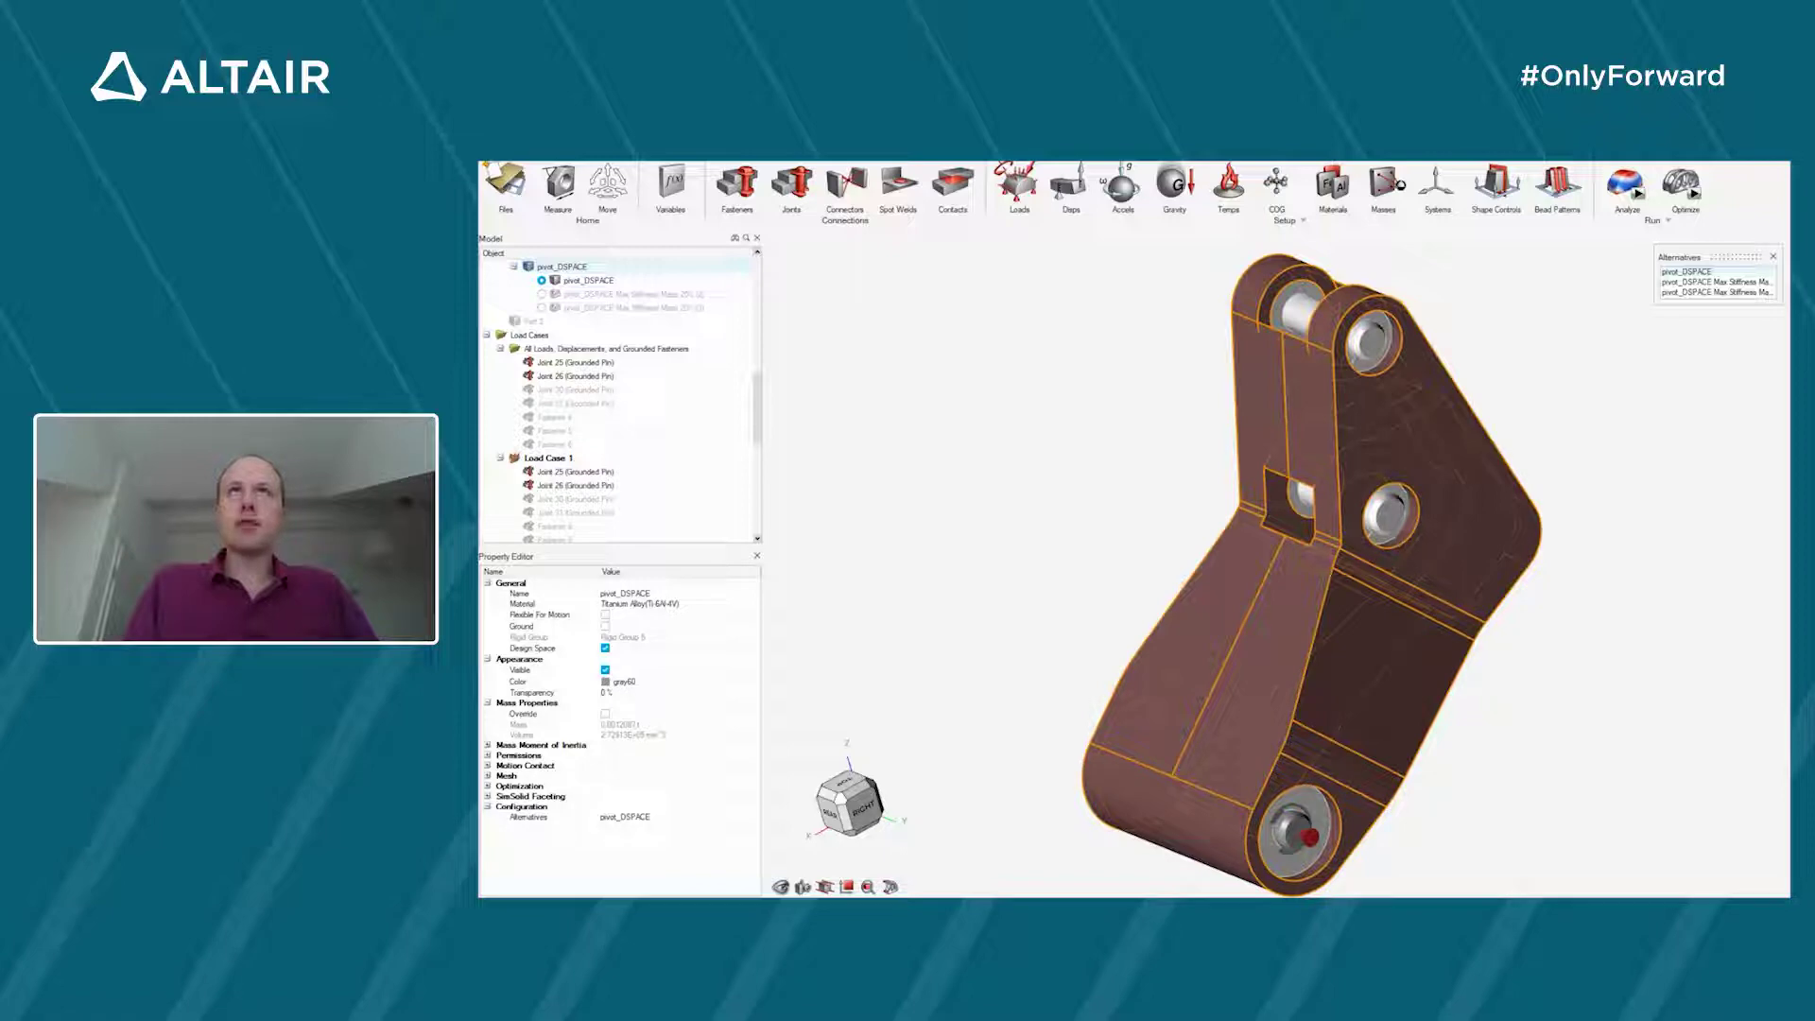
pyautogui.click(1332, 192)
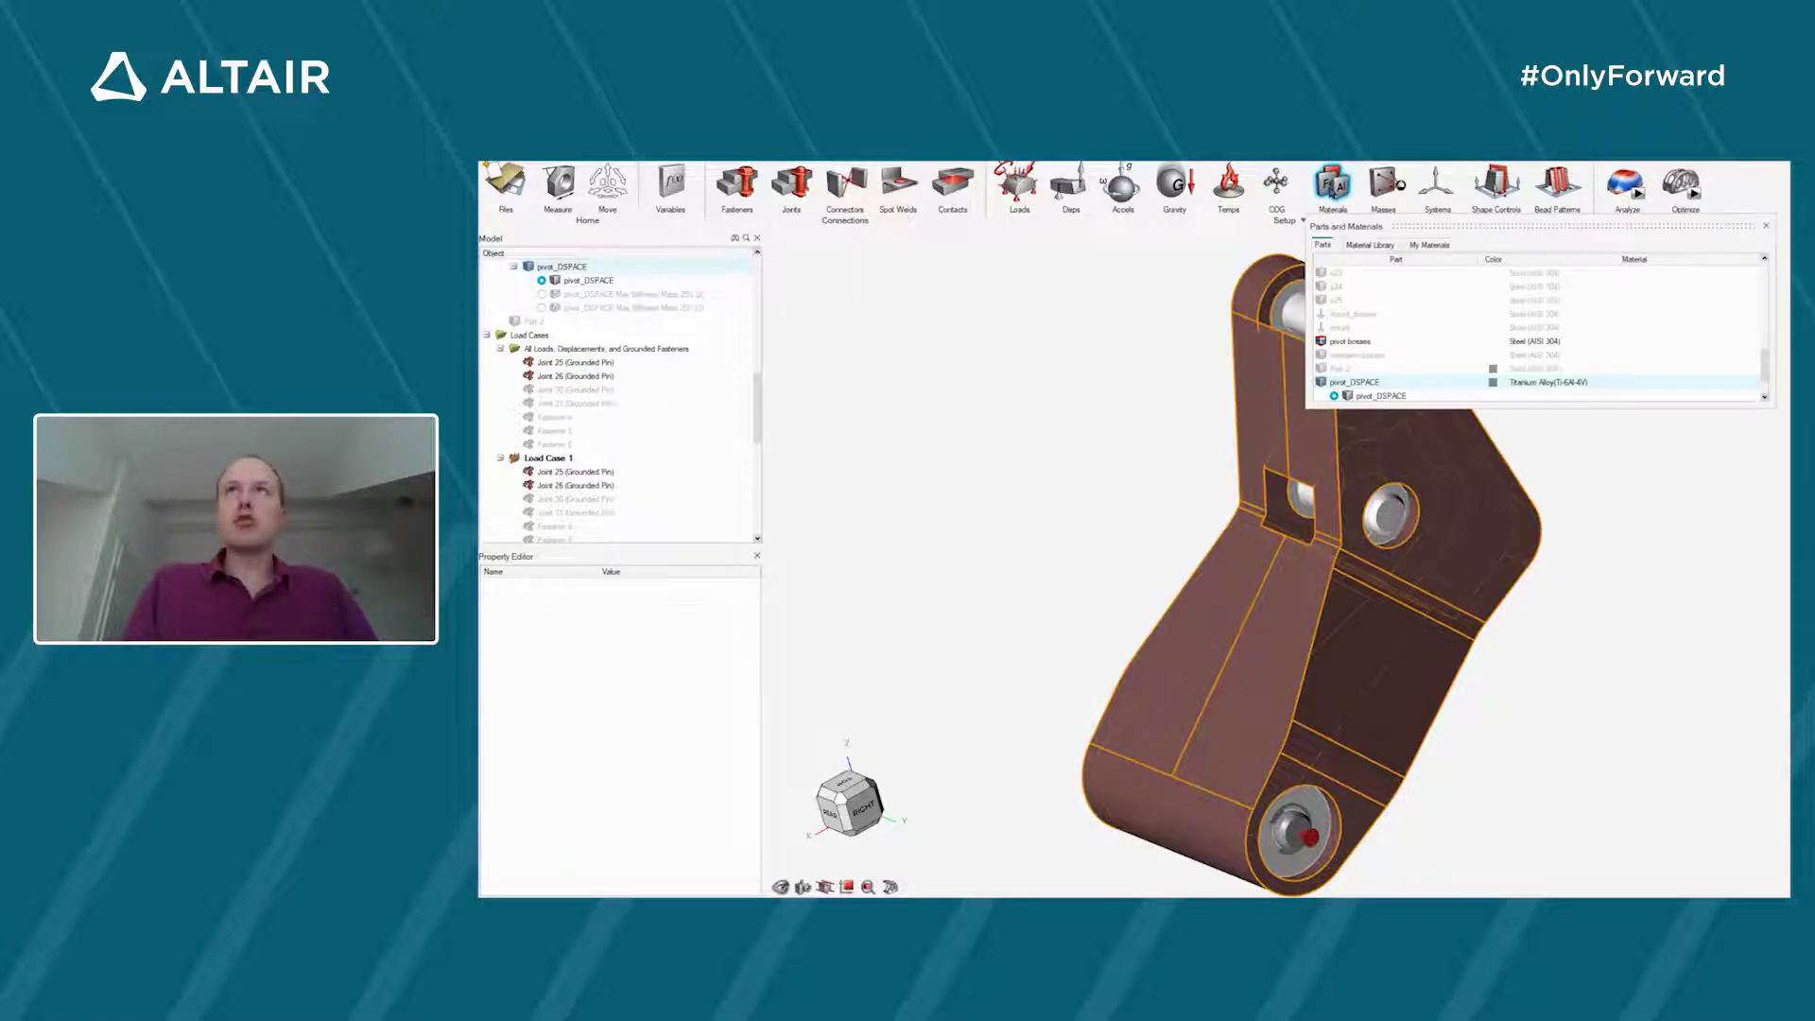
pyautogui.click(1434, 246)
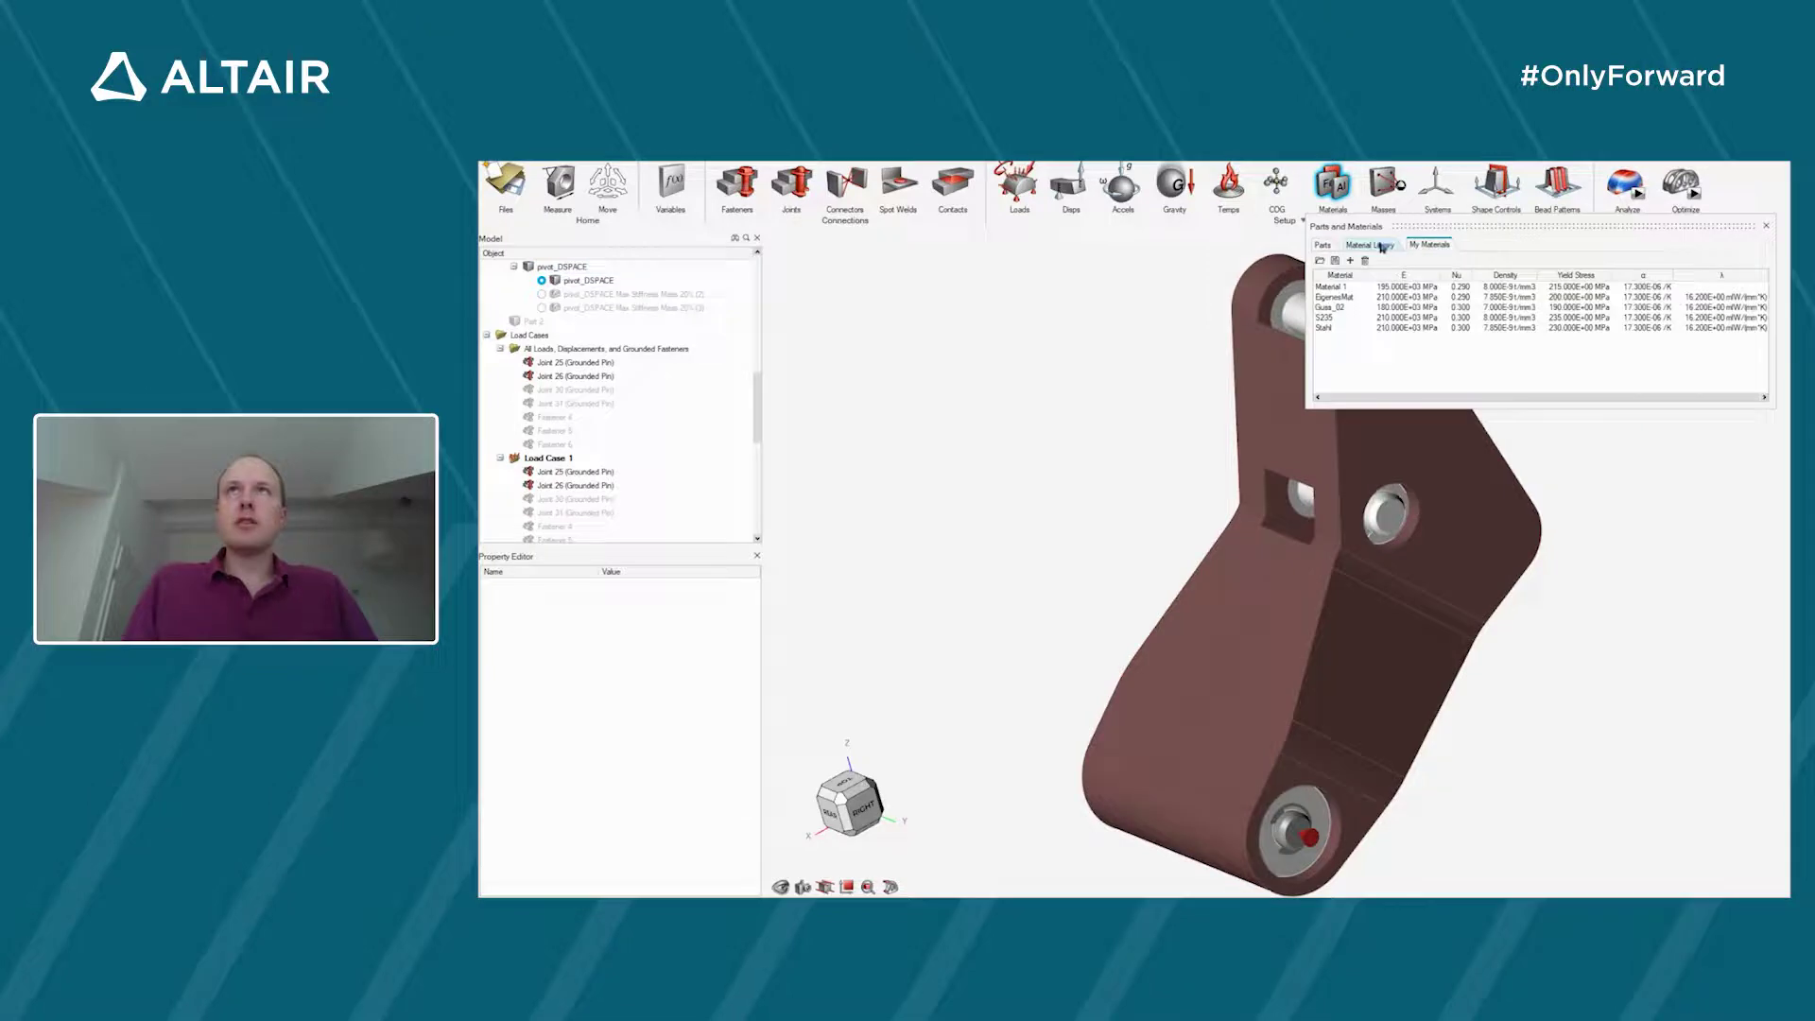
pyautogui.click(1376, 245)
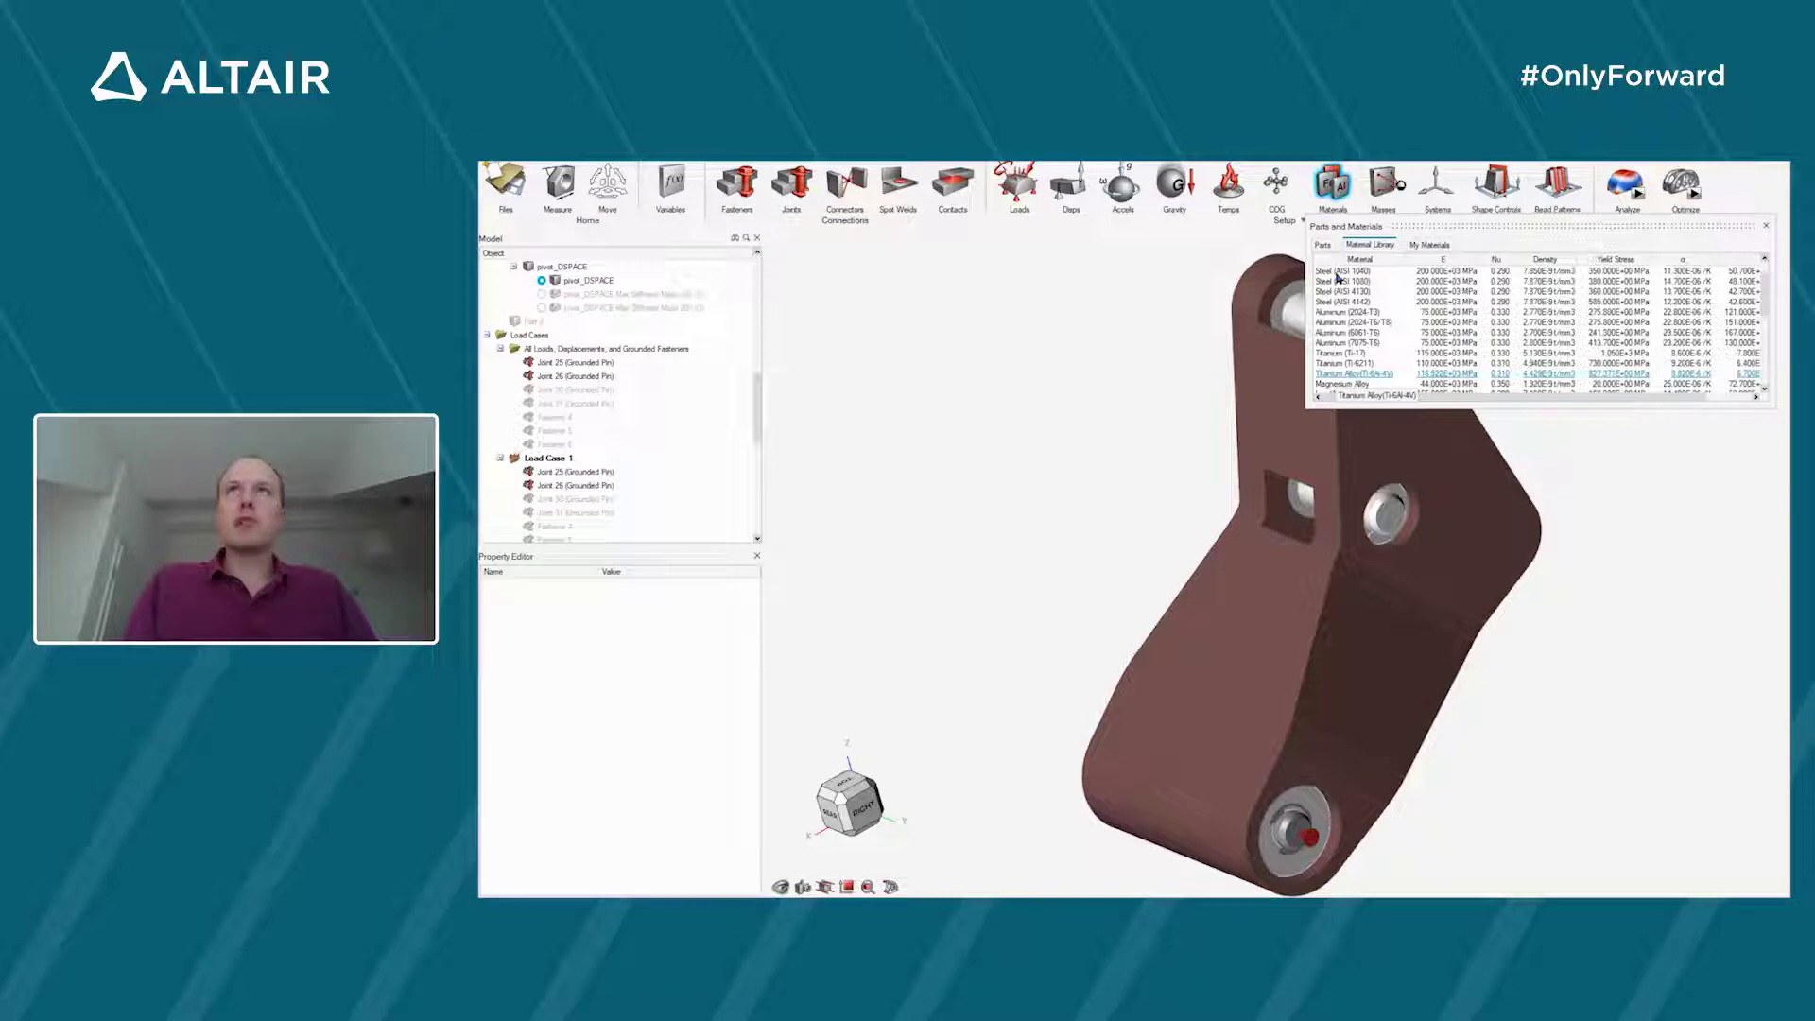
pyautogui.moveTo(1338, 277); pyautogui.dragTo(1339, 245)
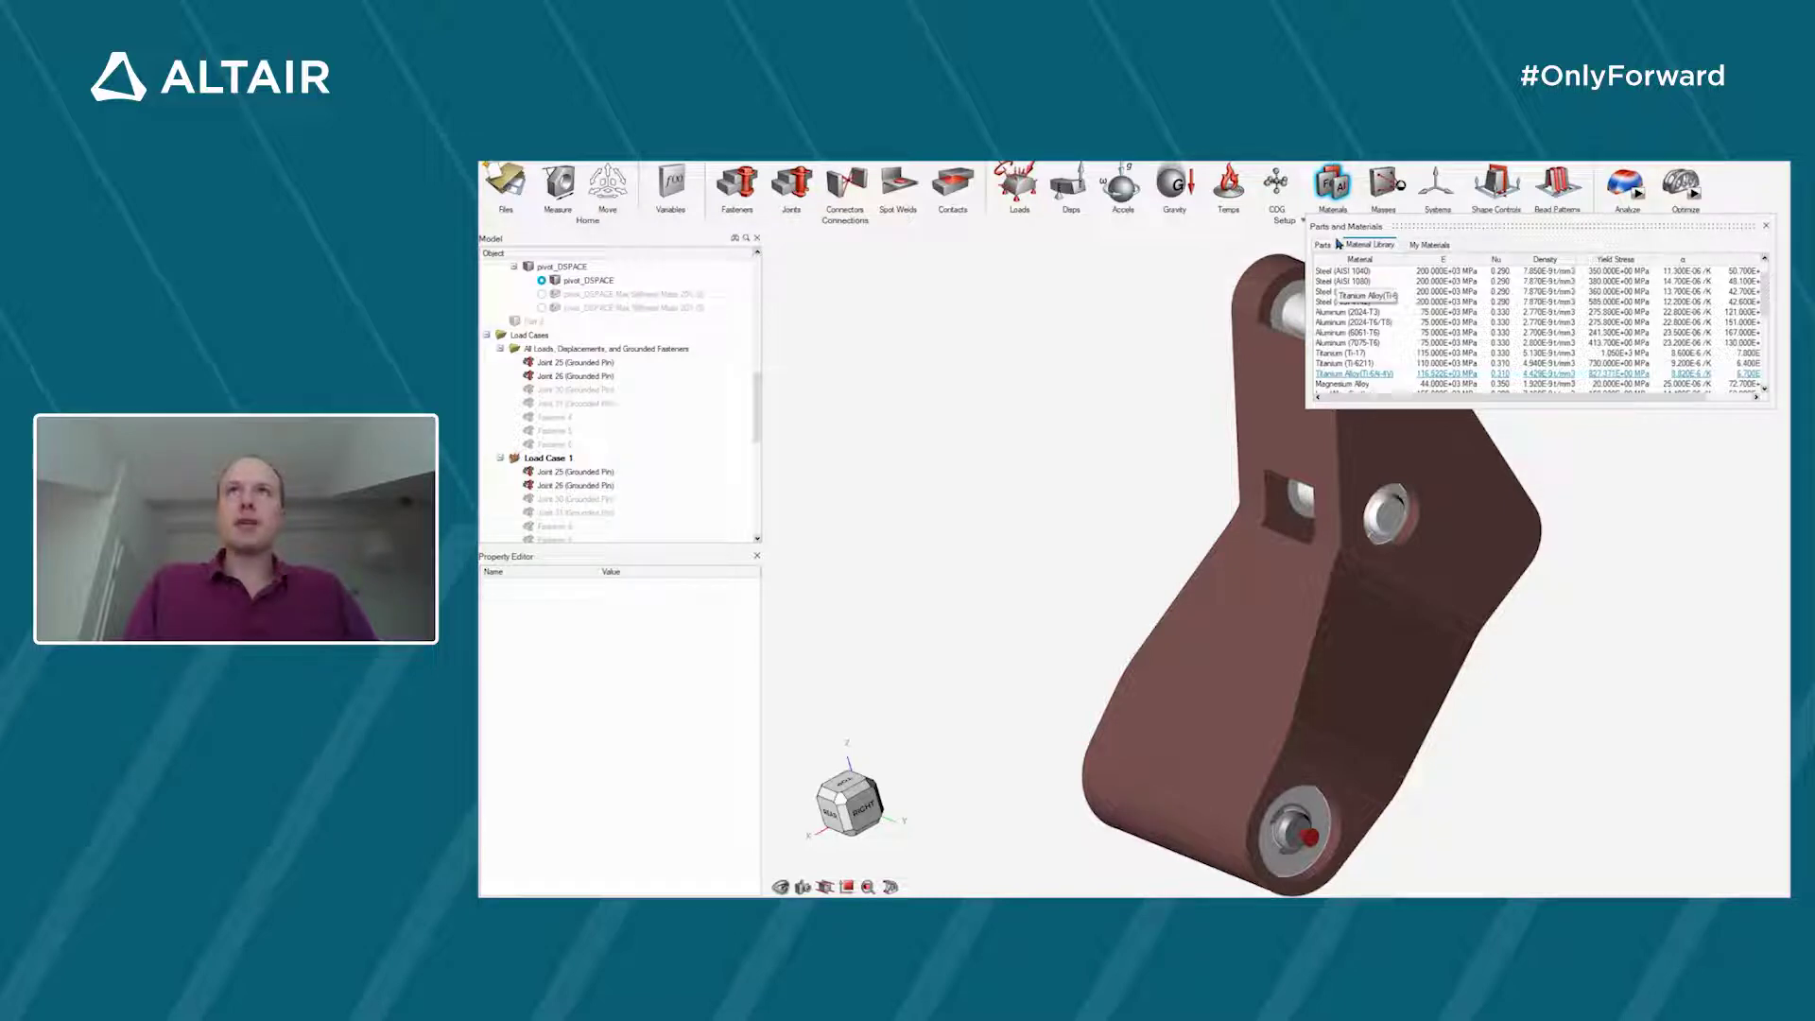
pyautogui.moveTo(1339, 245); pyautogui.dragTo(1274, 610)
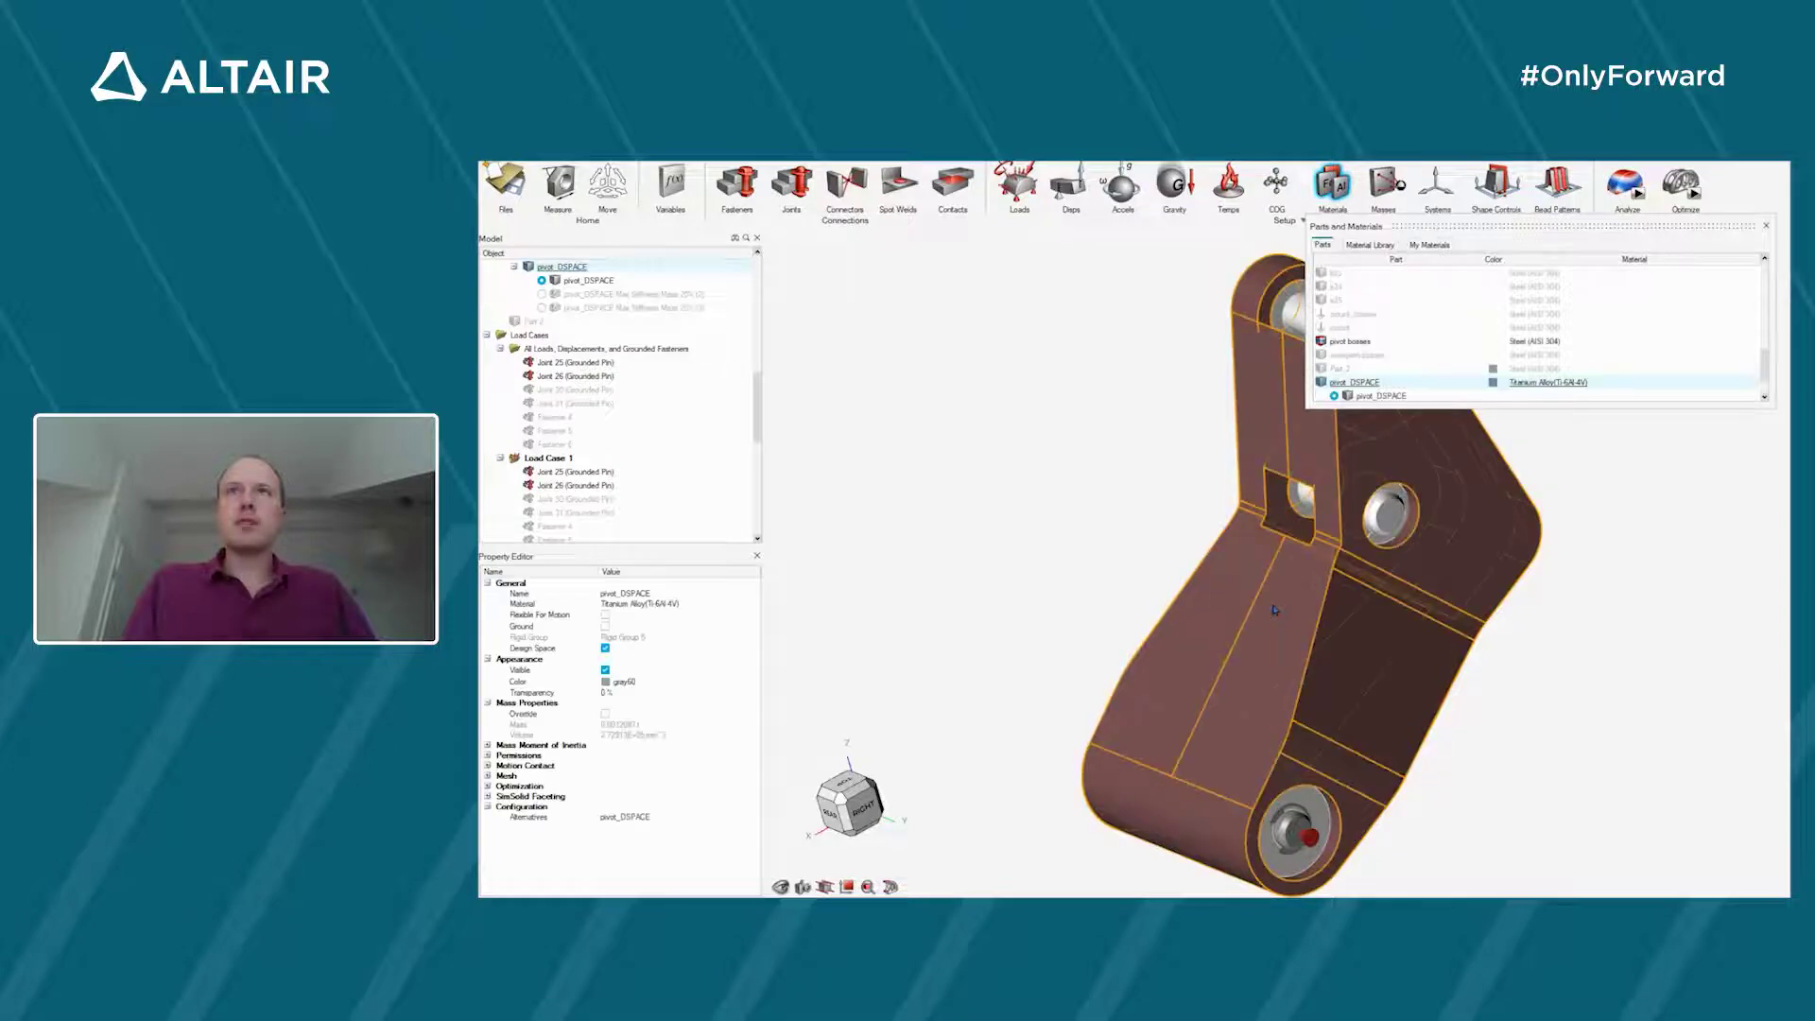
# - Assign Titanium Alloy (Ti-6Al-4V) as the material of pivot_DSPACE and close the materials table
pyautogui.click(1522, 383)
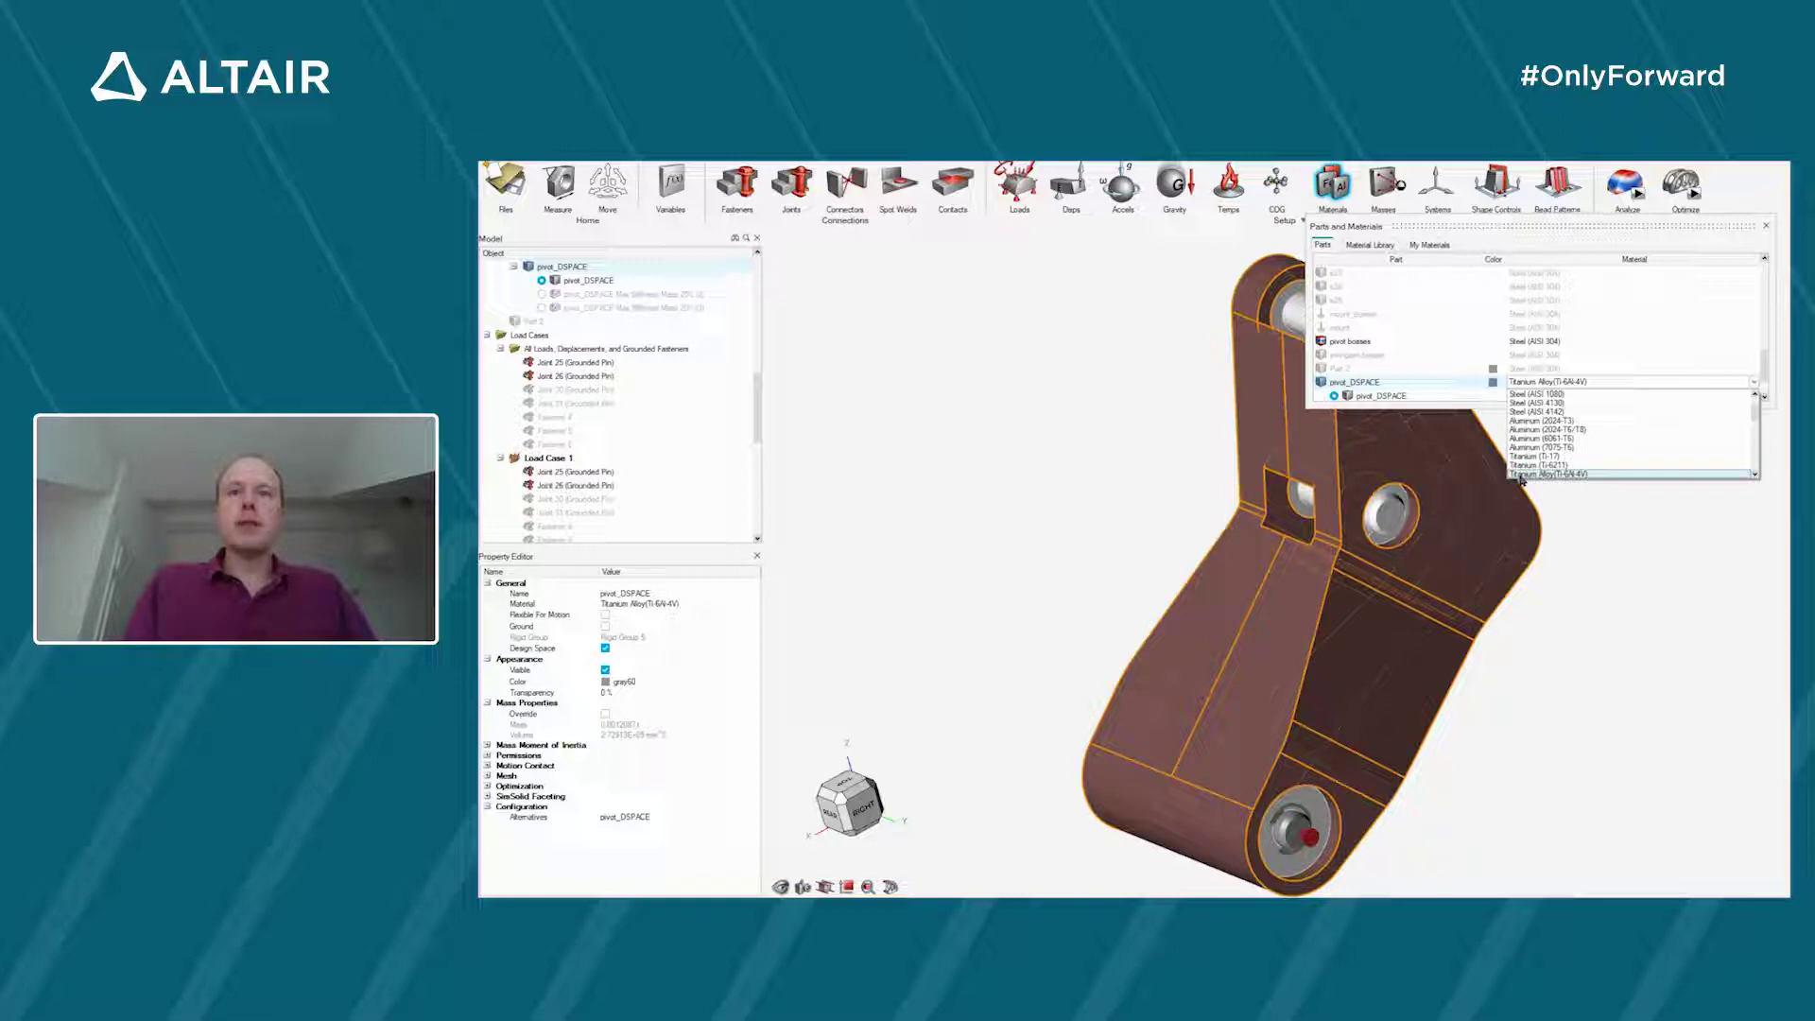
pyautogui.click(1522, 475)
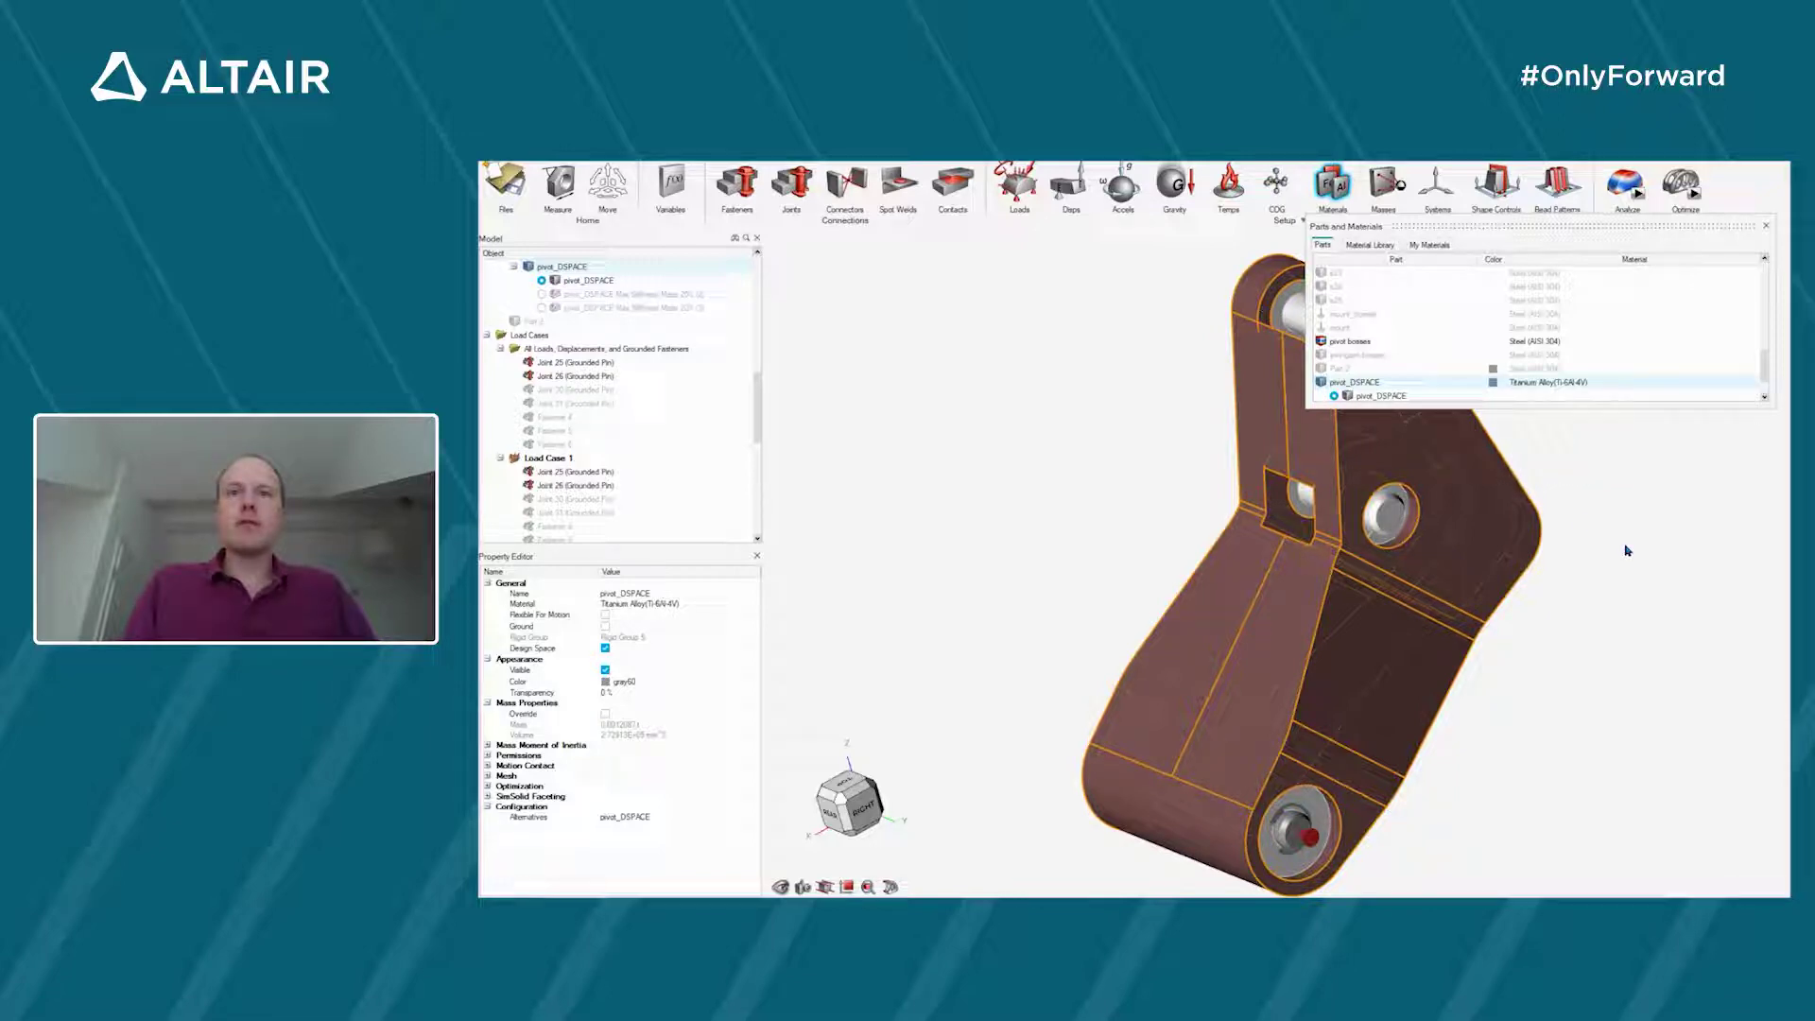
pyautogui.click(1766, 225)
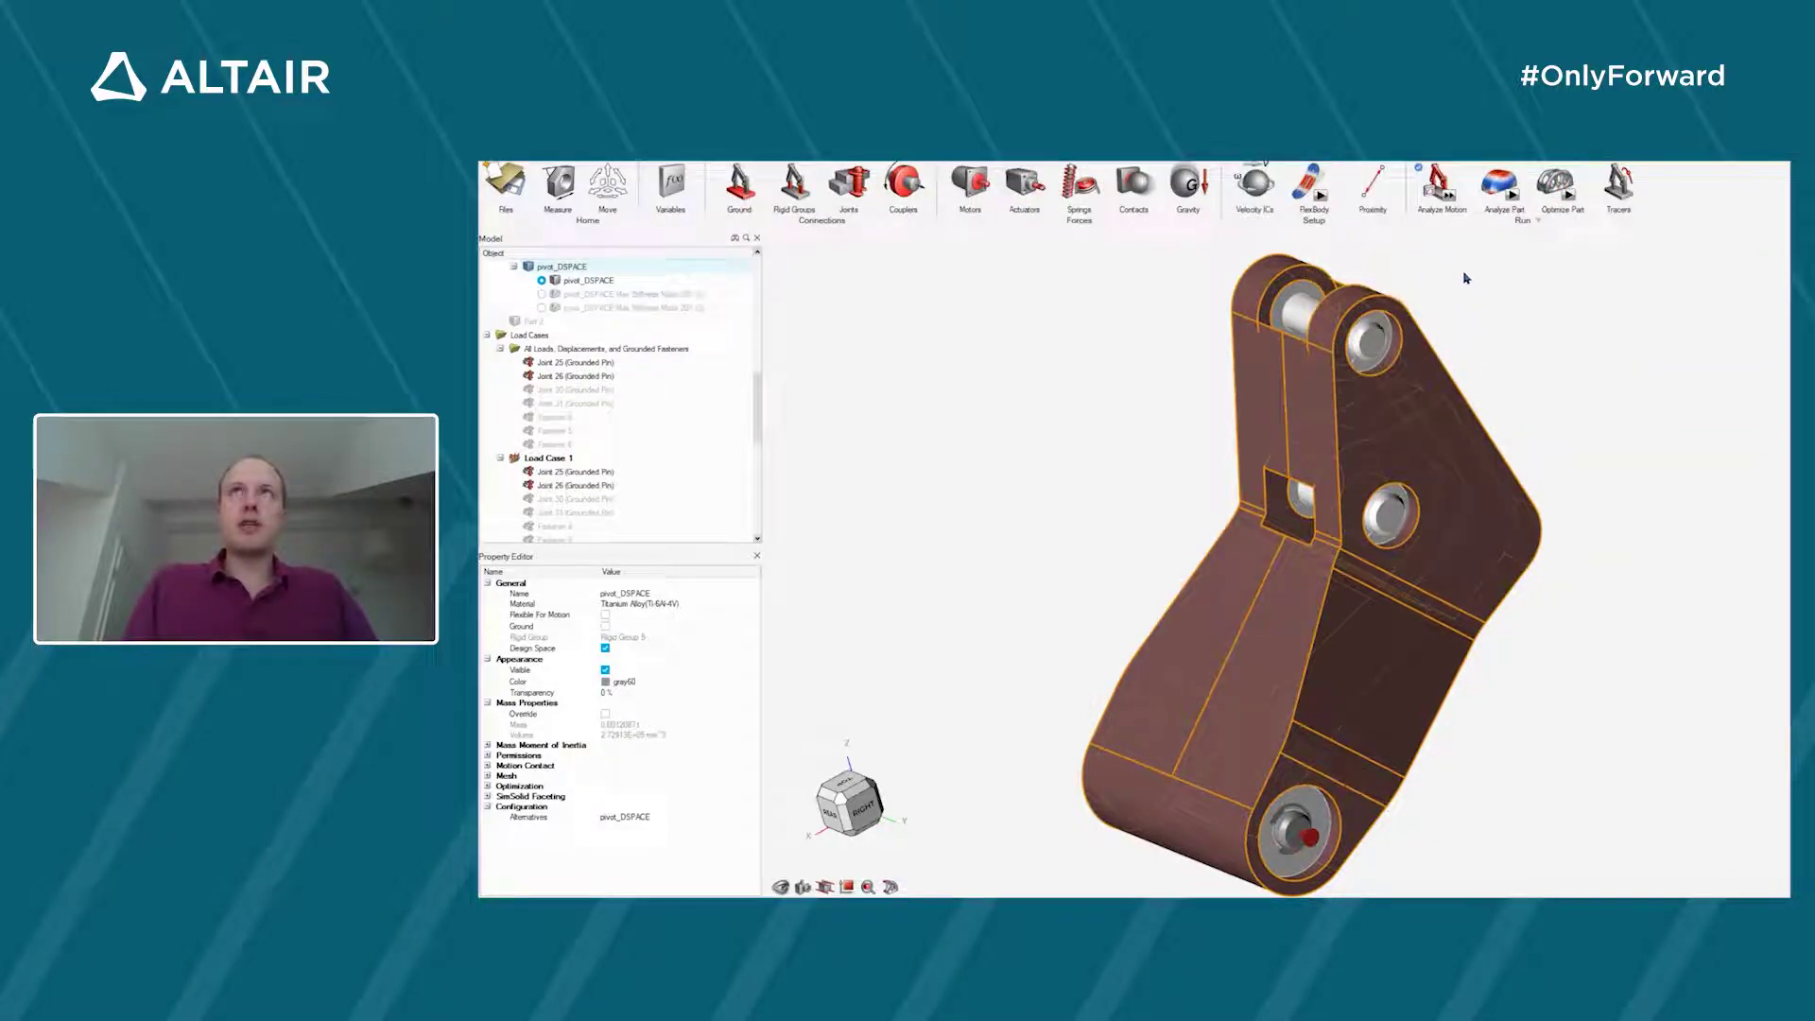
# - Reopen the motion results and examine the force plots of the pivot's middle, upper and lower pin joints
pyautogui.click(1438, 186)
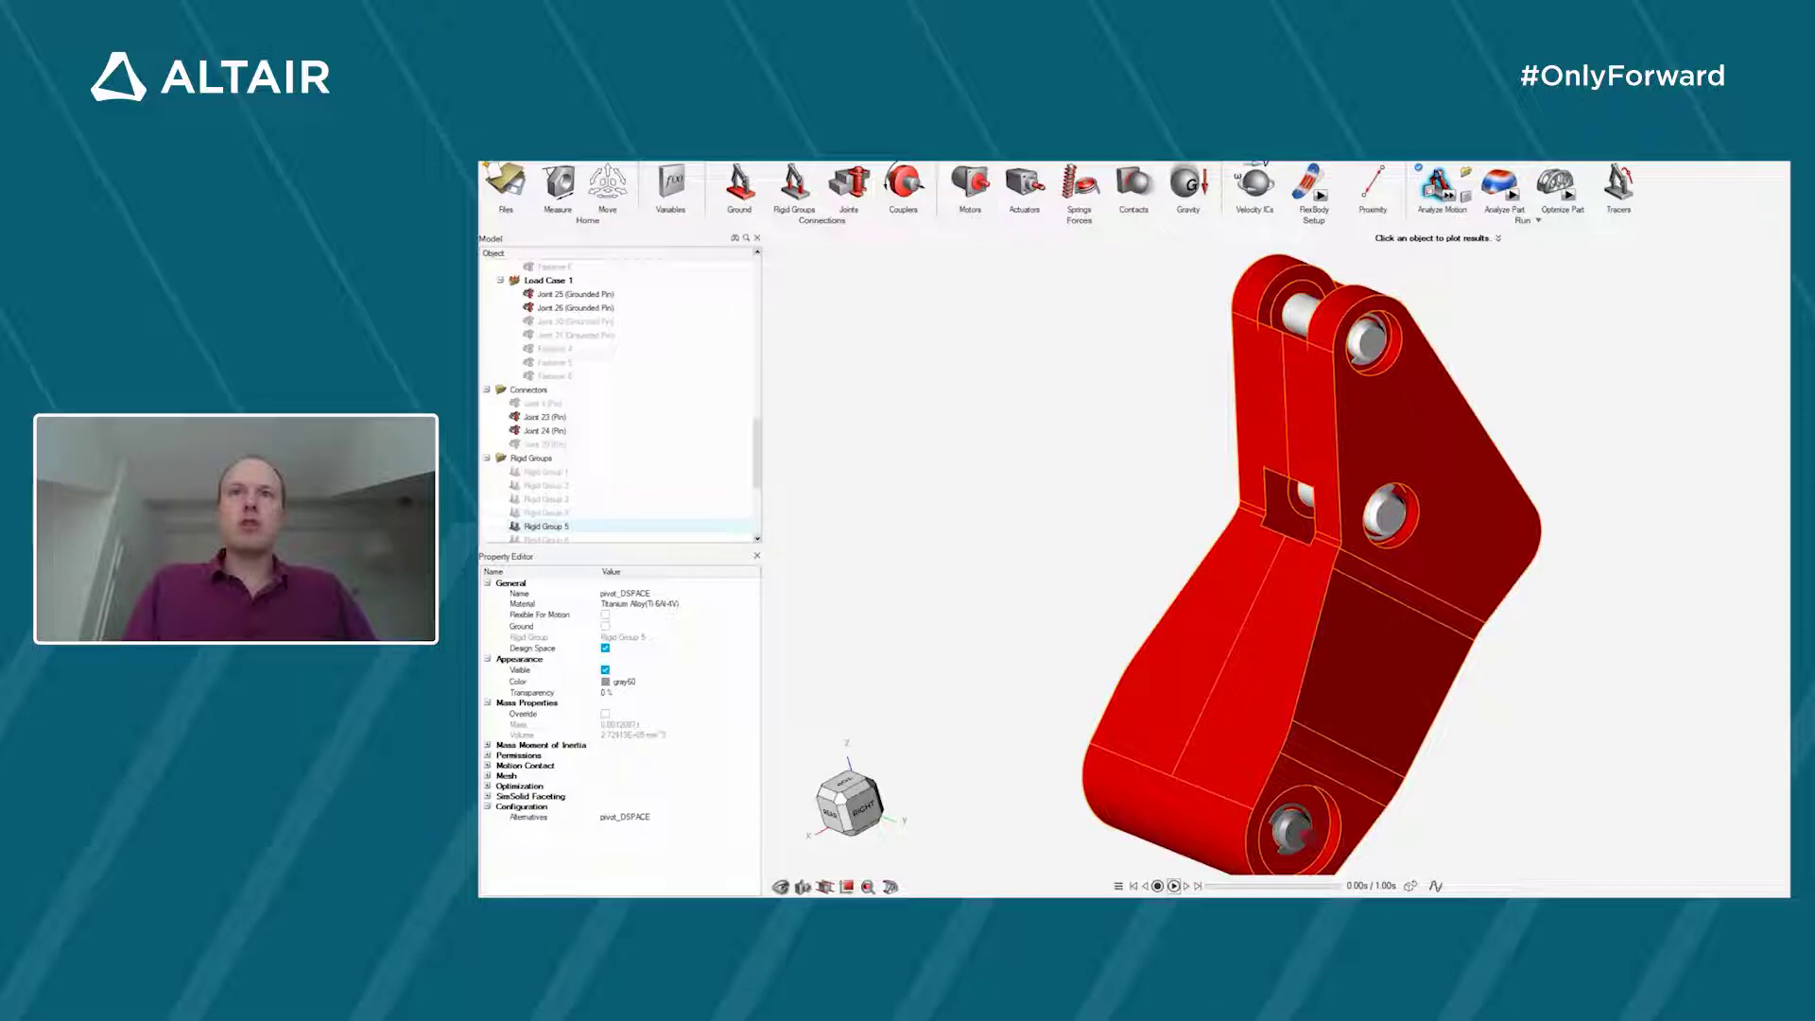
pyautogui.click(1393, 523)
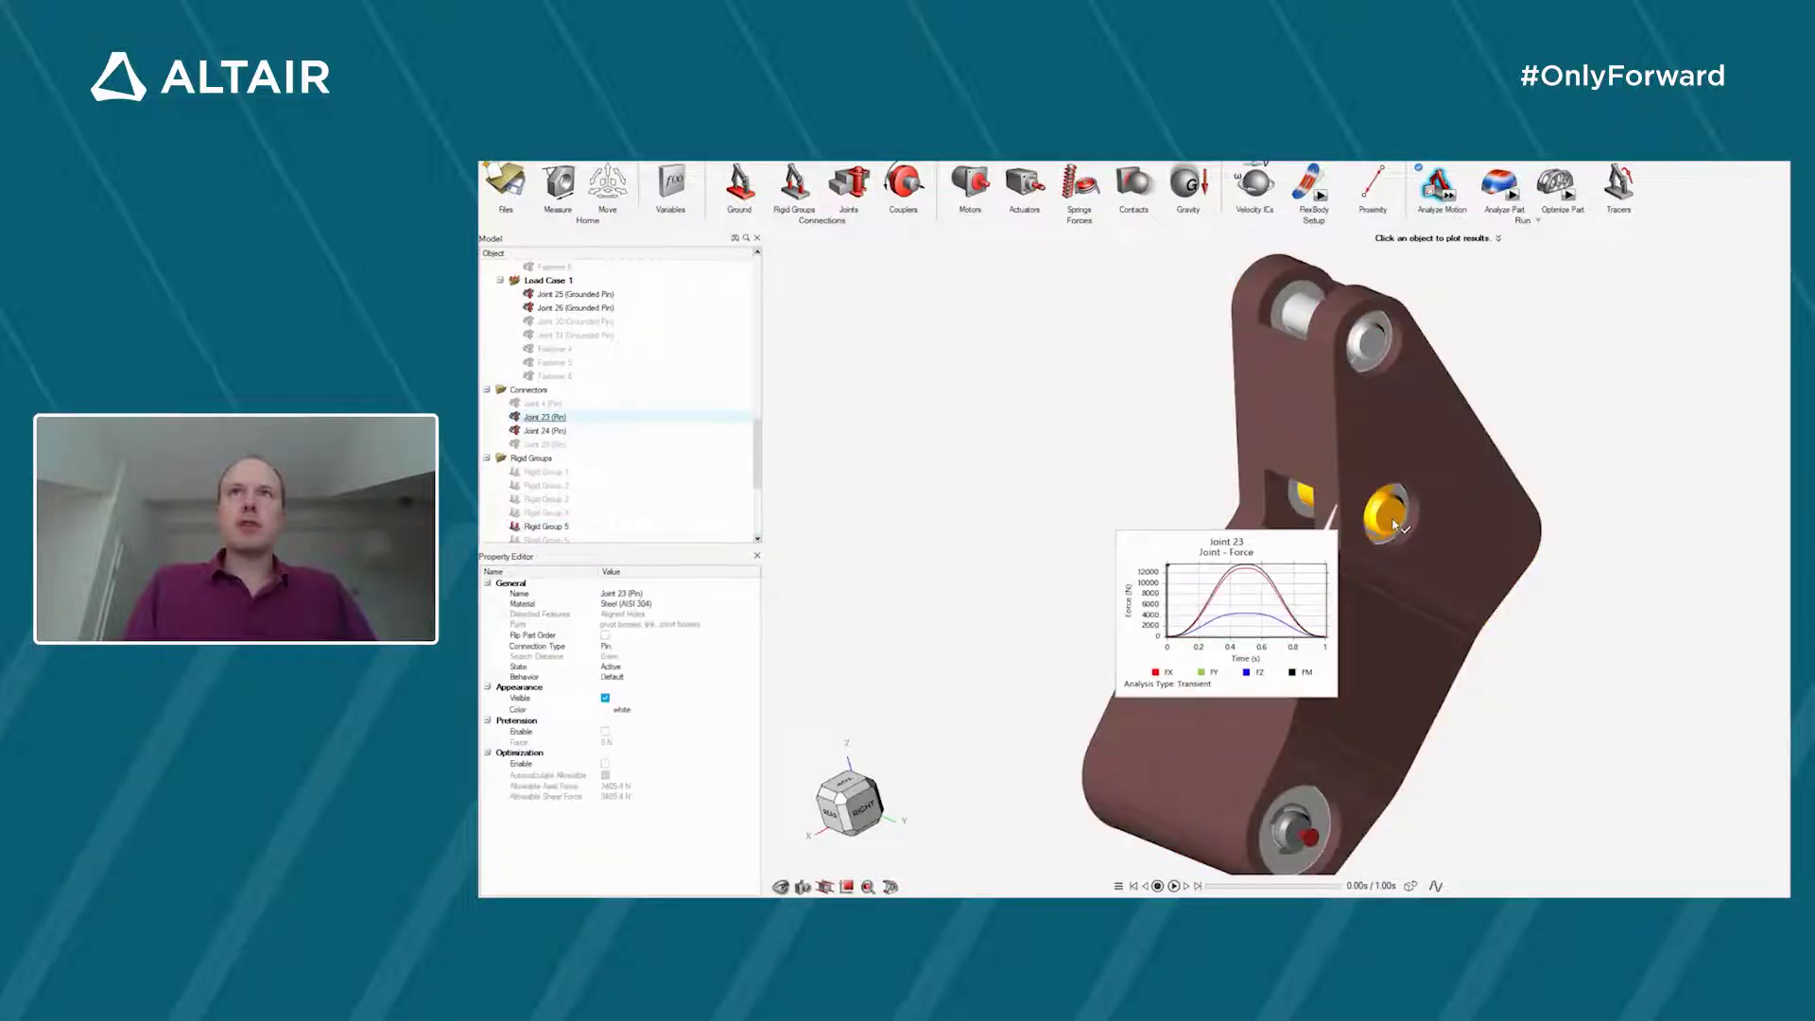
pyautogui.moveTo(1252, 567)
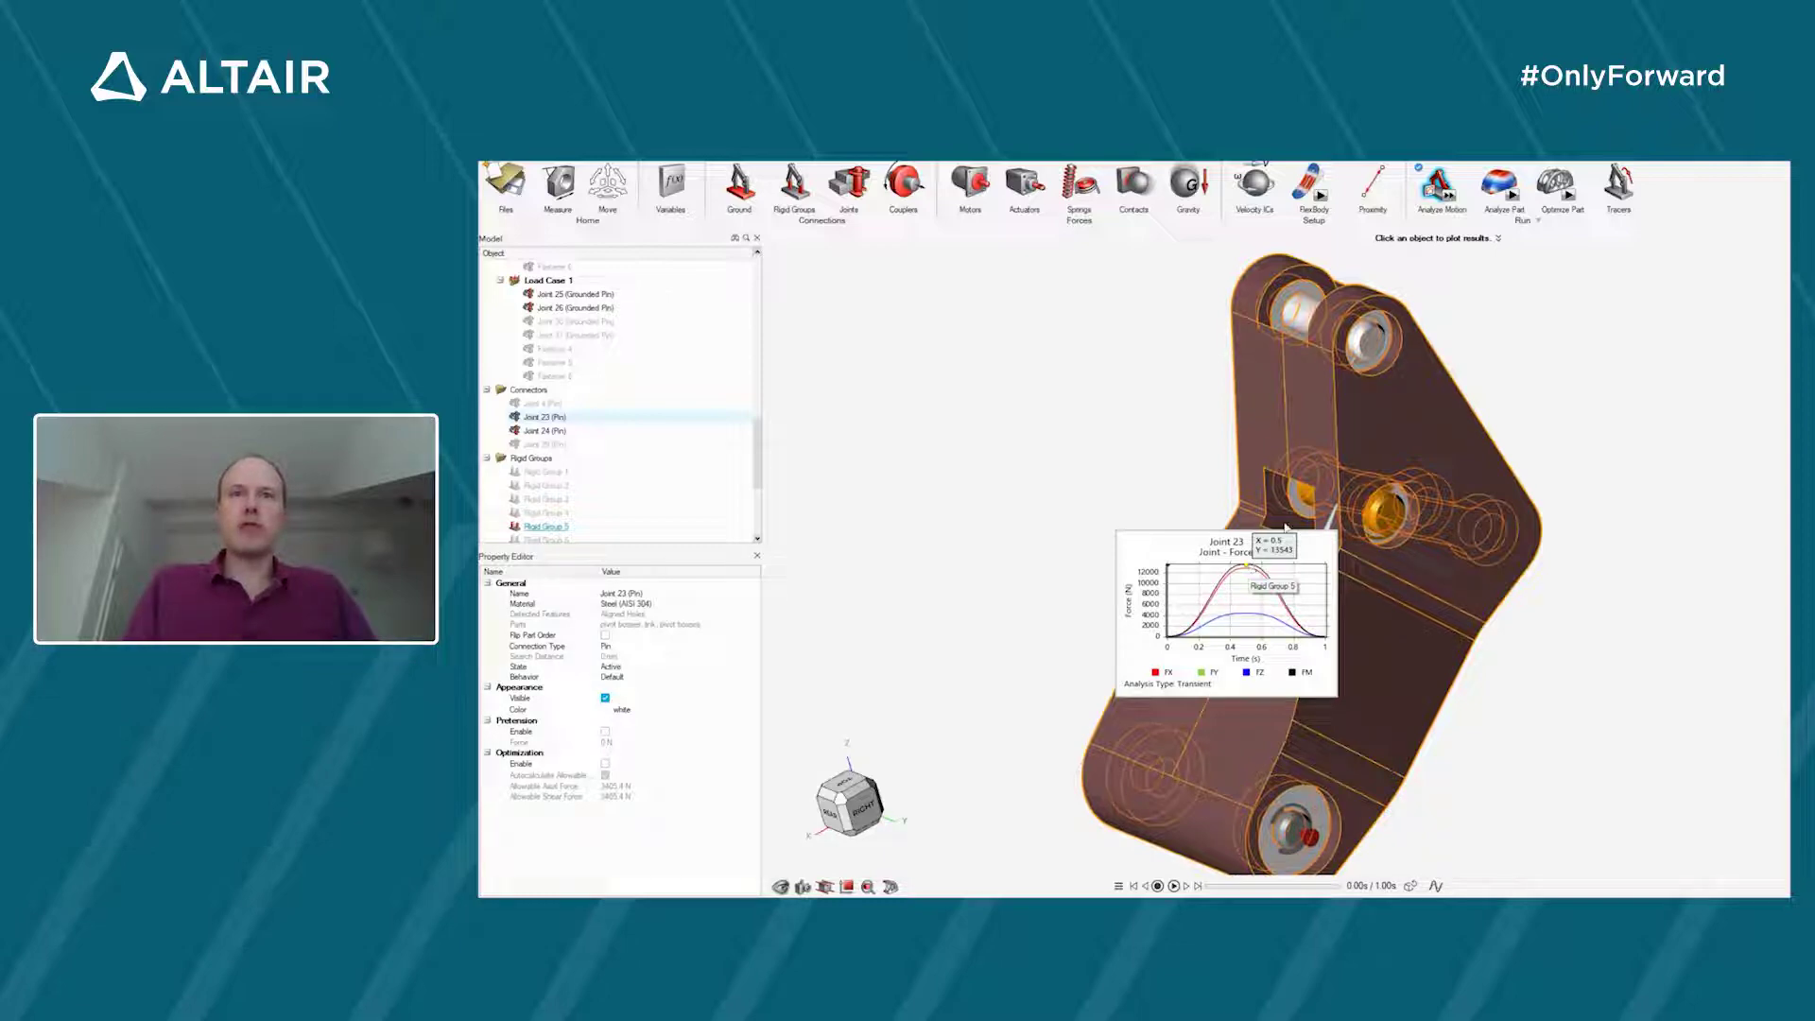
pyautogui.click(1390, 340)
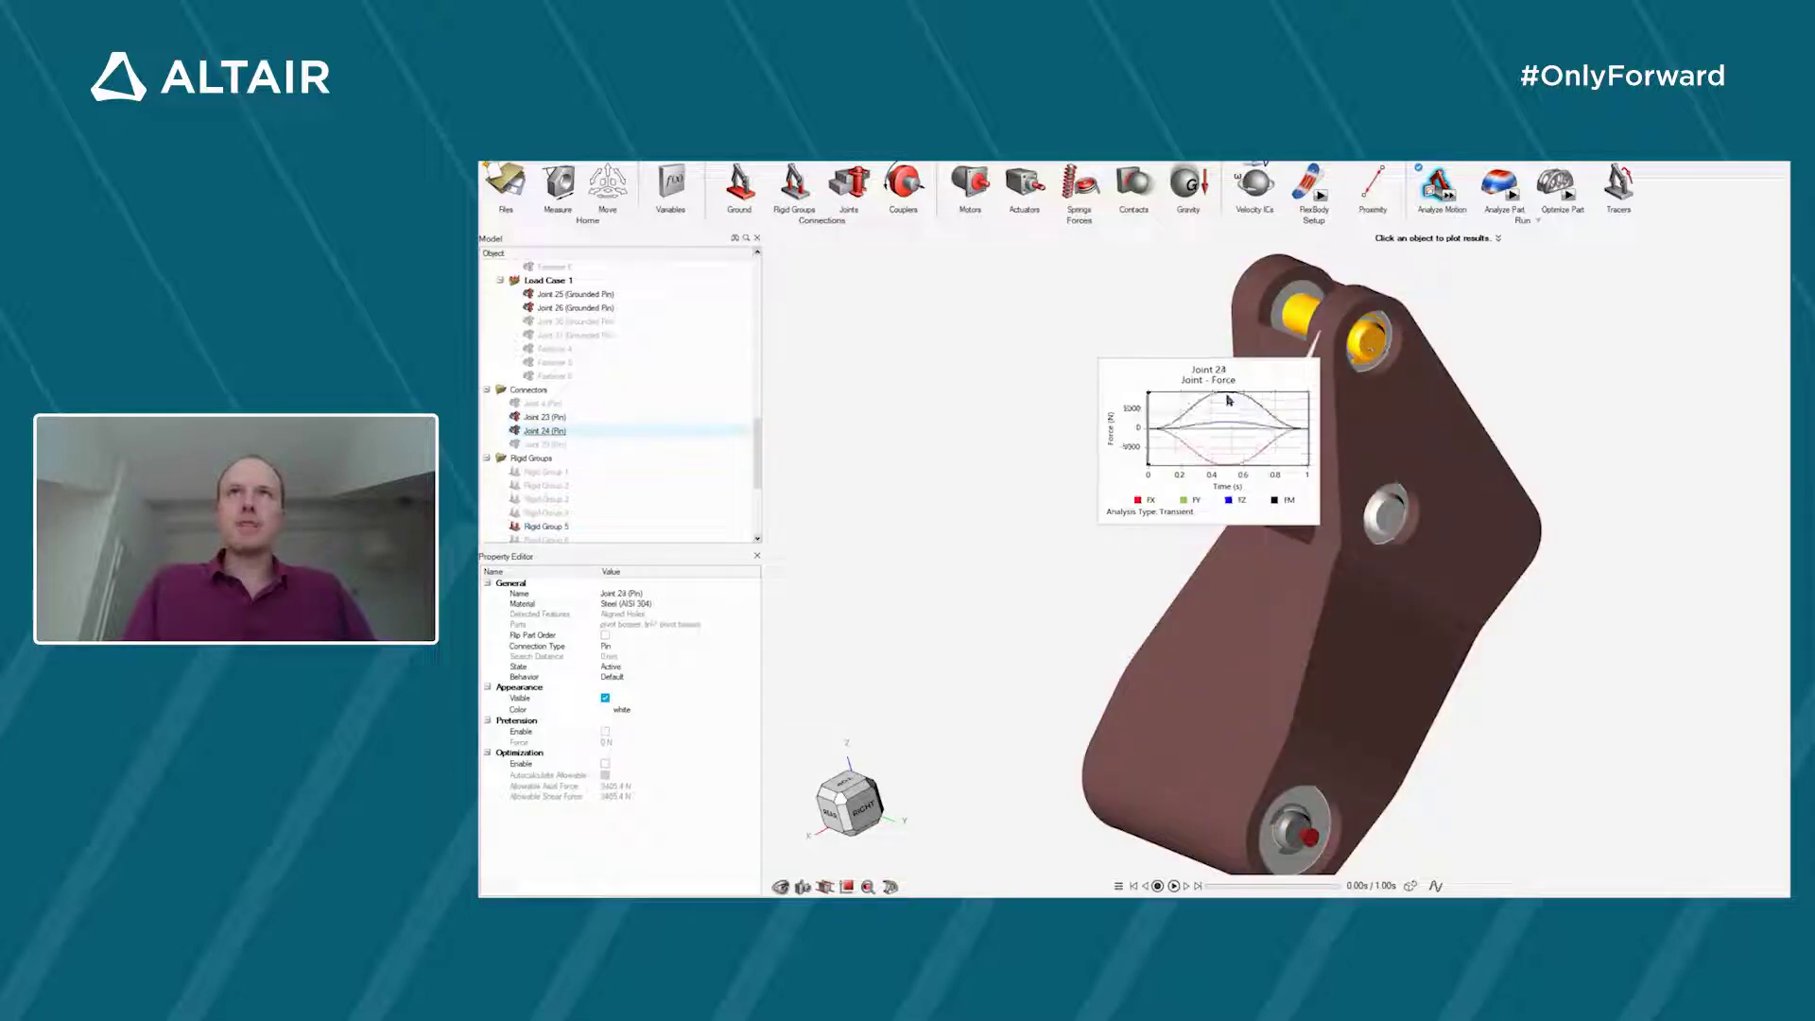
pyautogui.moveTo(1230, 399)
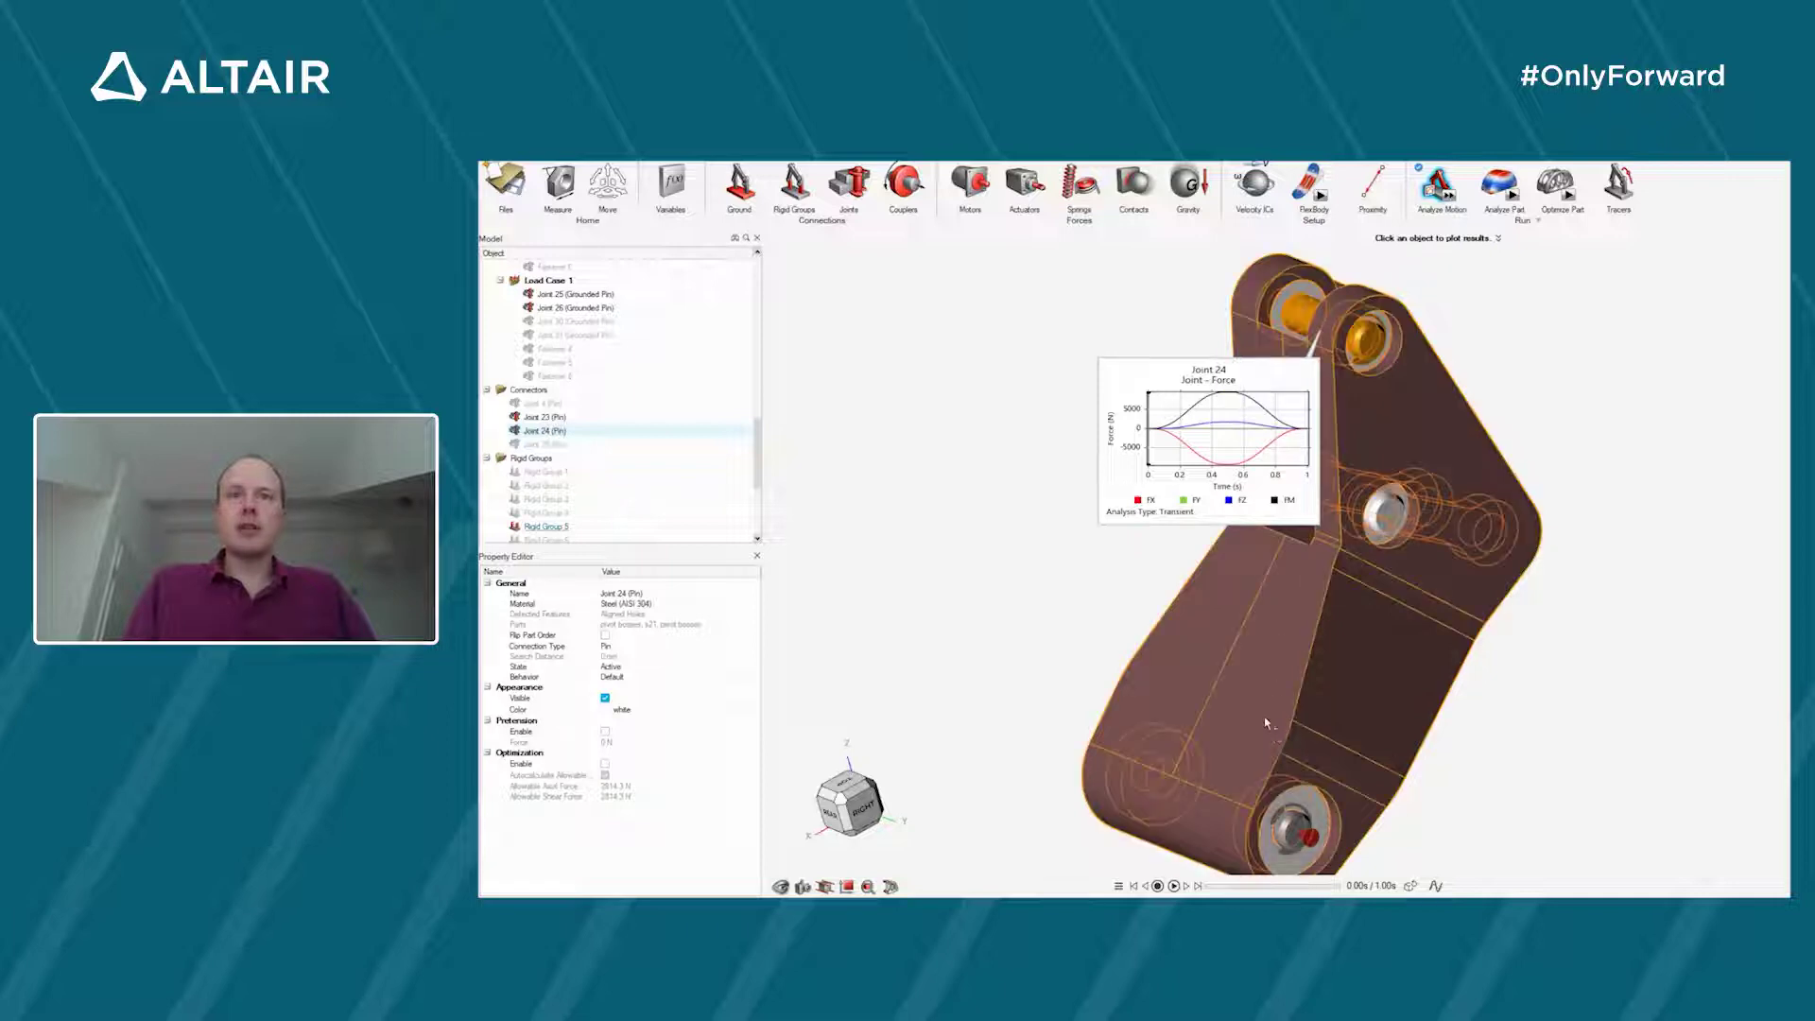
pyautogui.click(1298, 828)
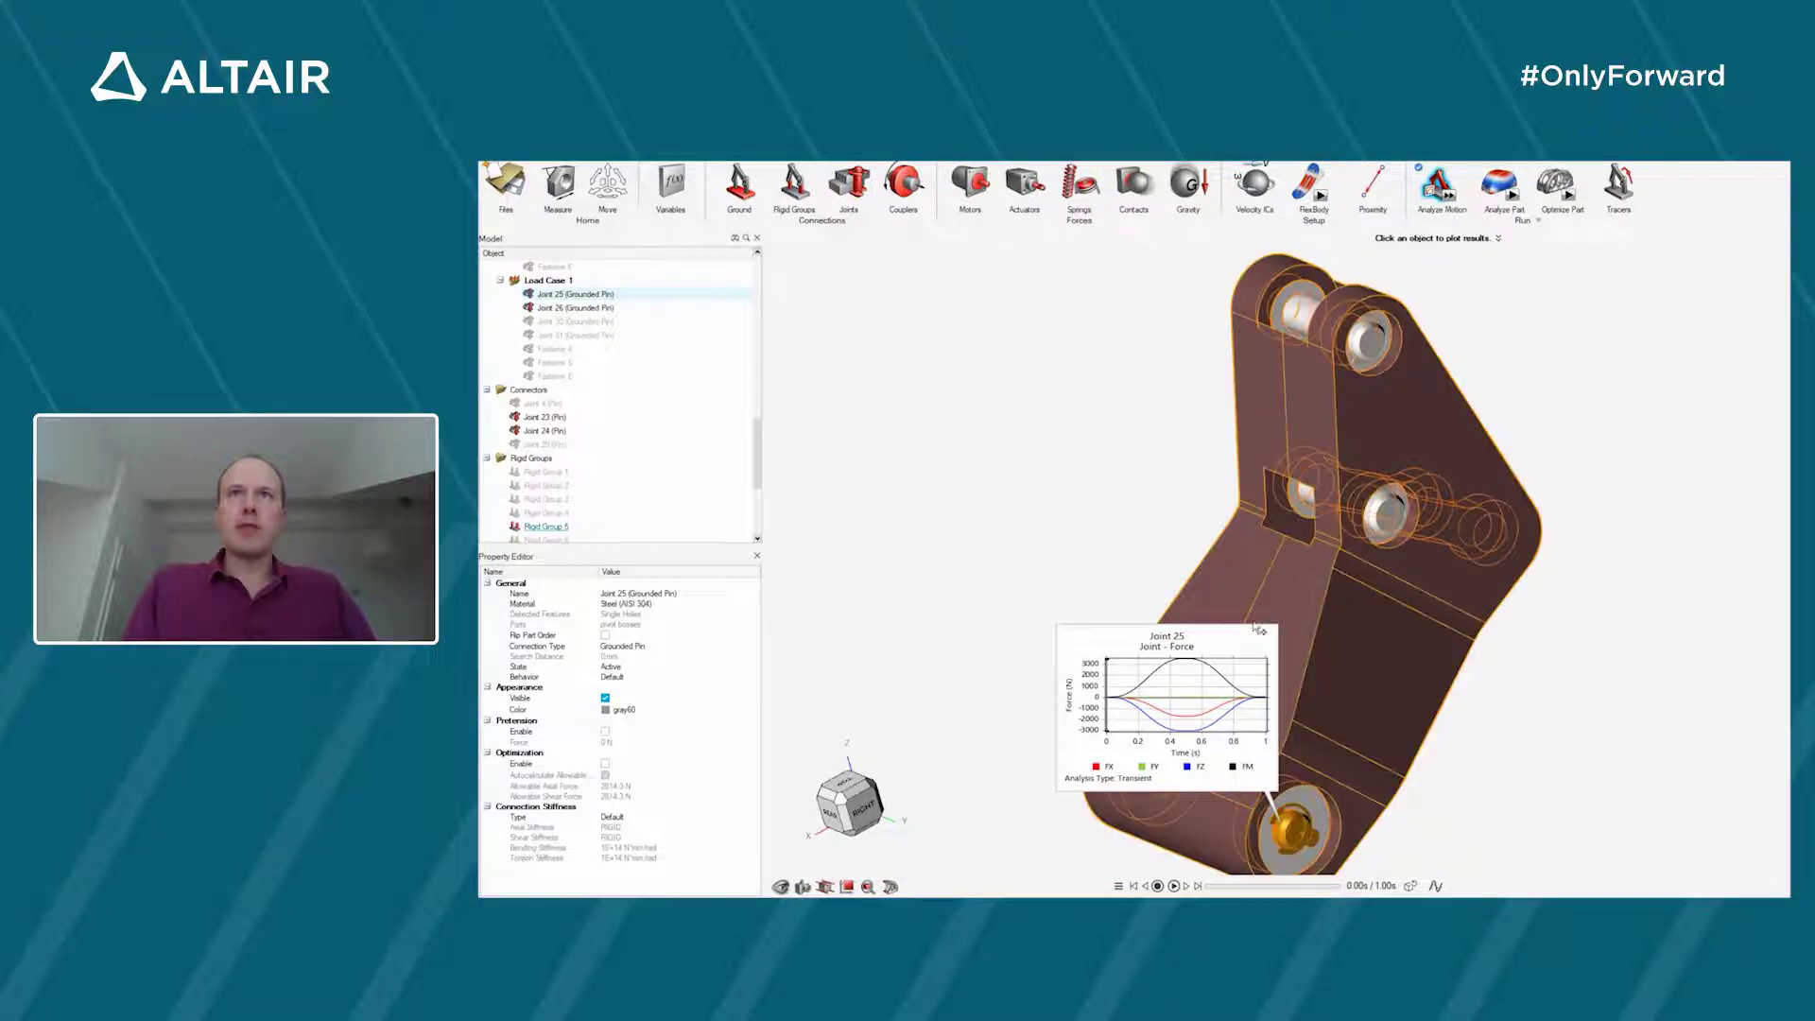
pyautogui.moveTo(1189, 662)
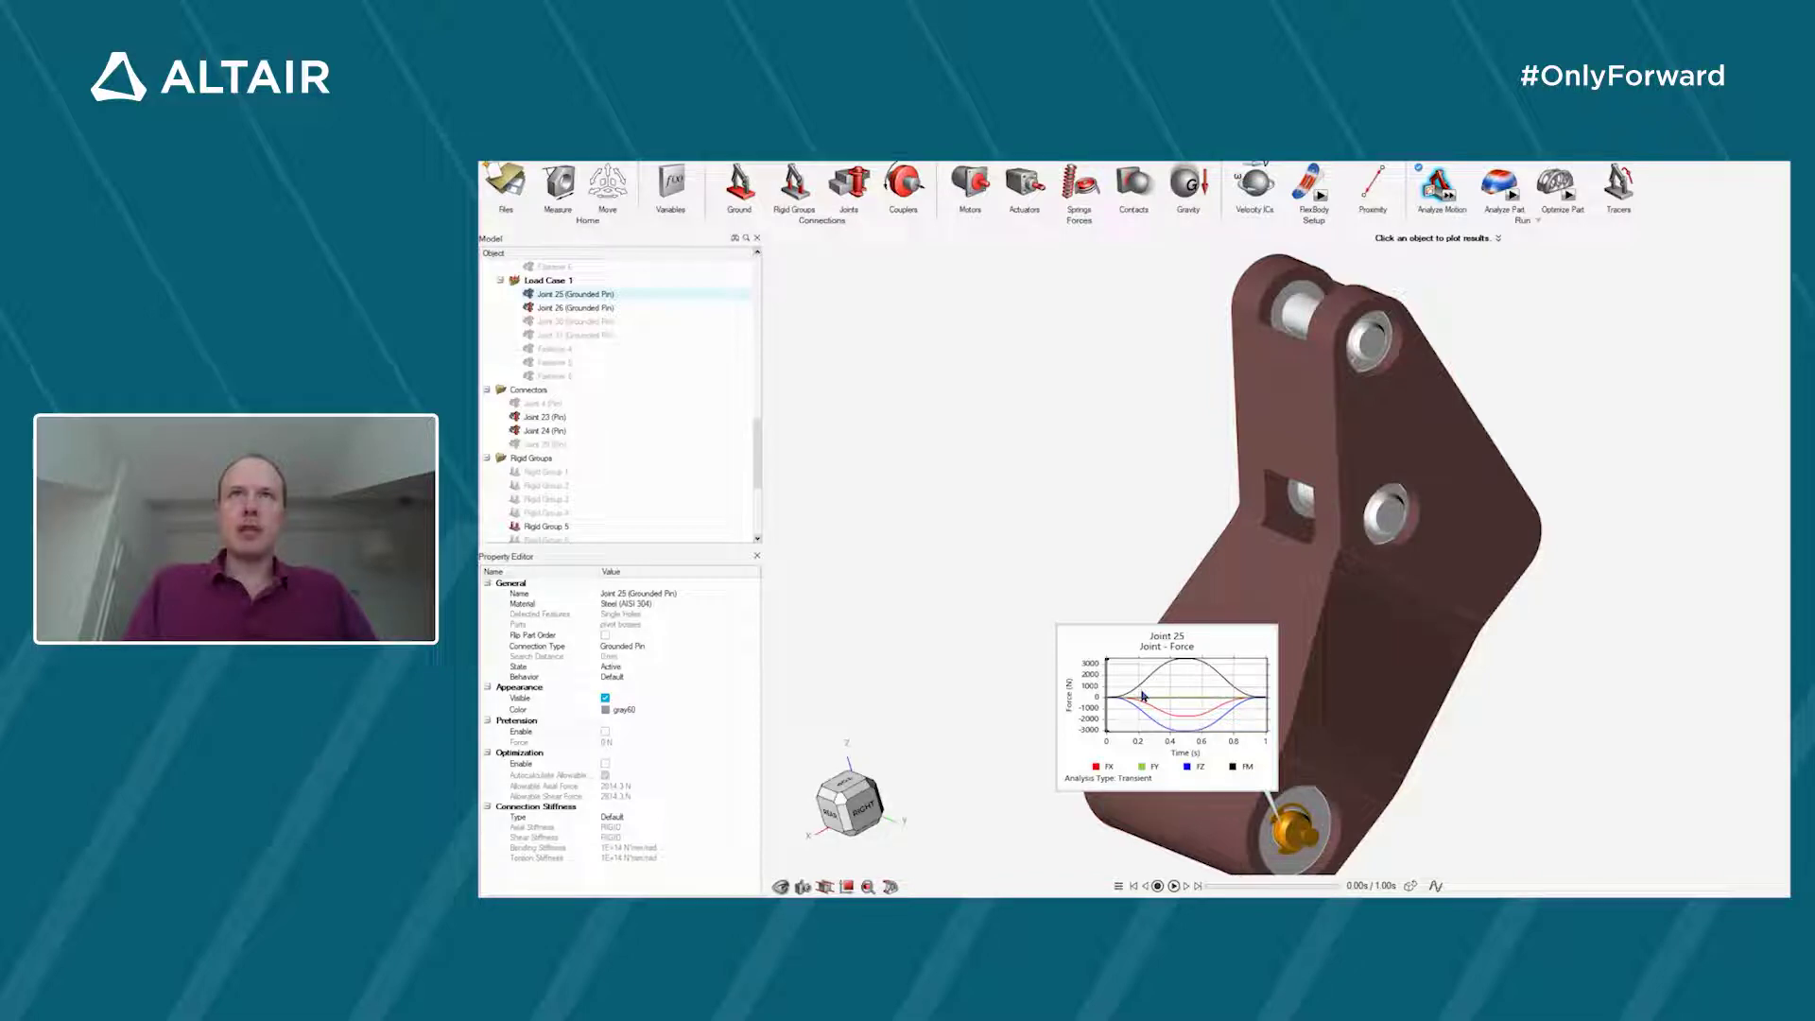
pyautogui.click(1088, 502)
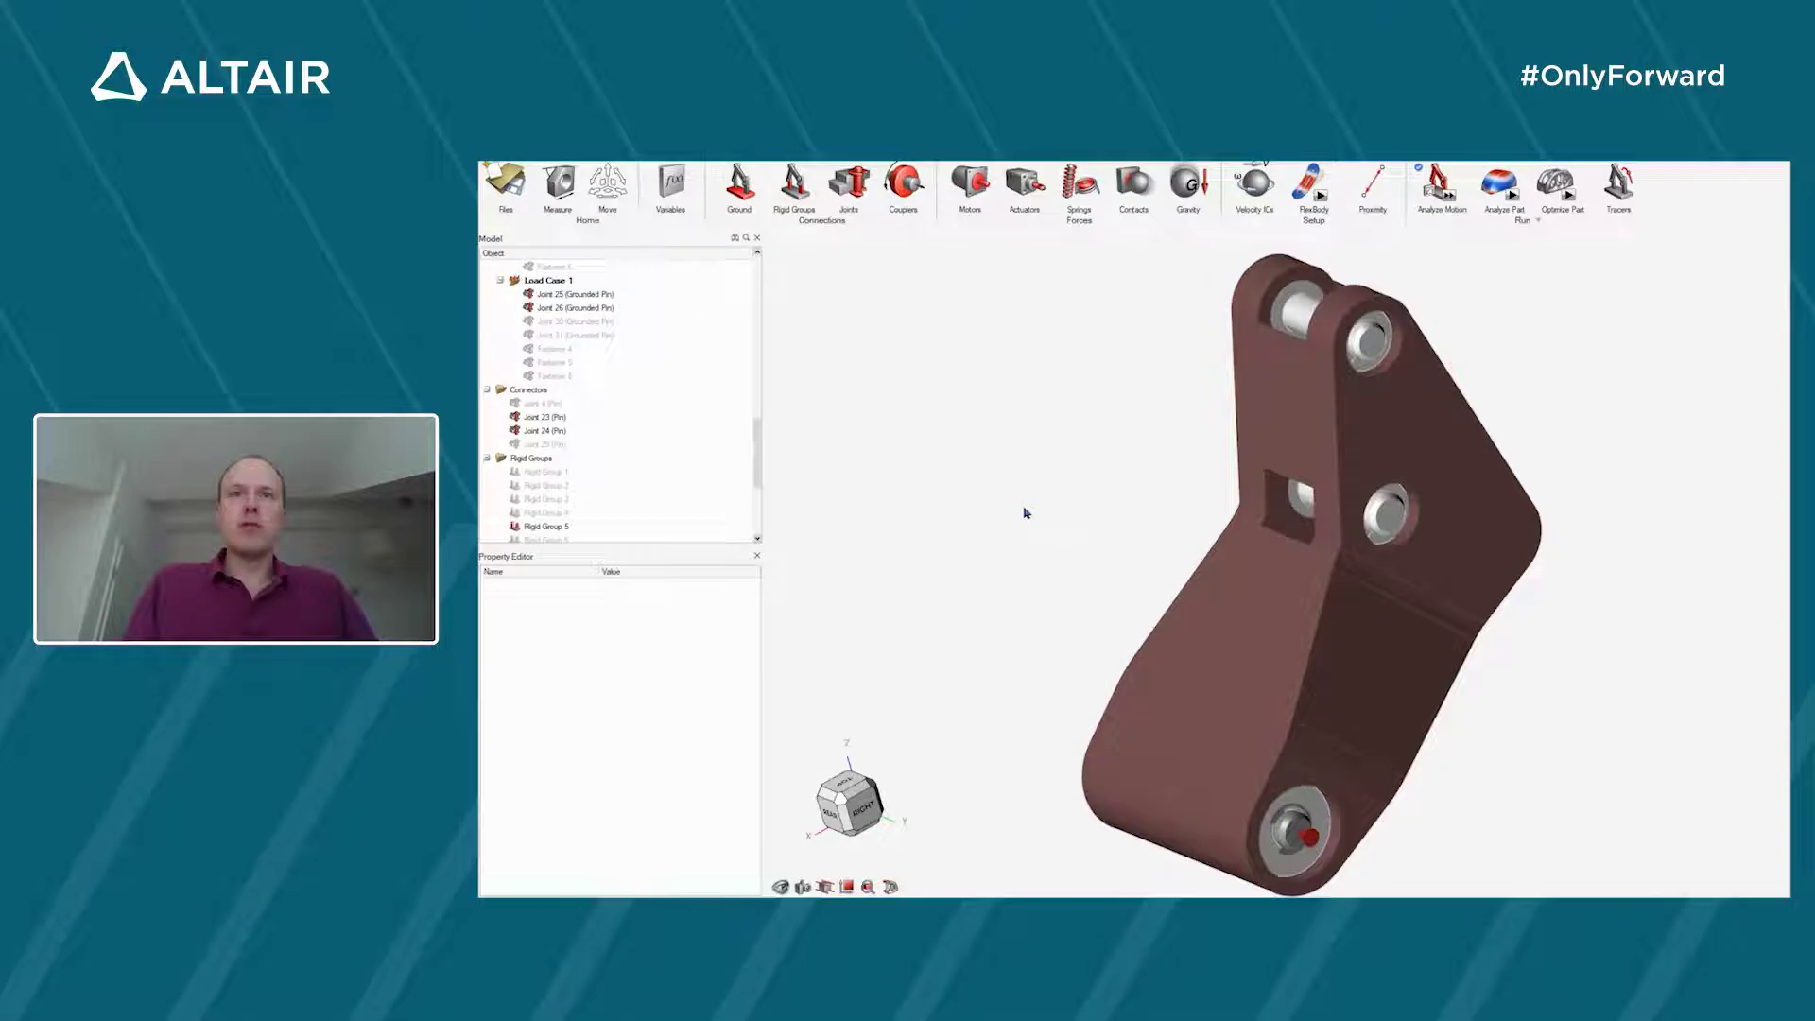
# - Run a part analysis on the isolated pivot with the Faster setting, using 1 peak load per connection from the motion results
pyautogui.click(1514, 195)
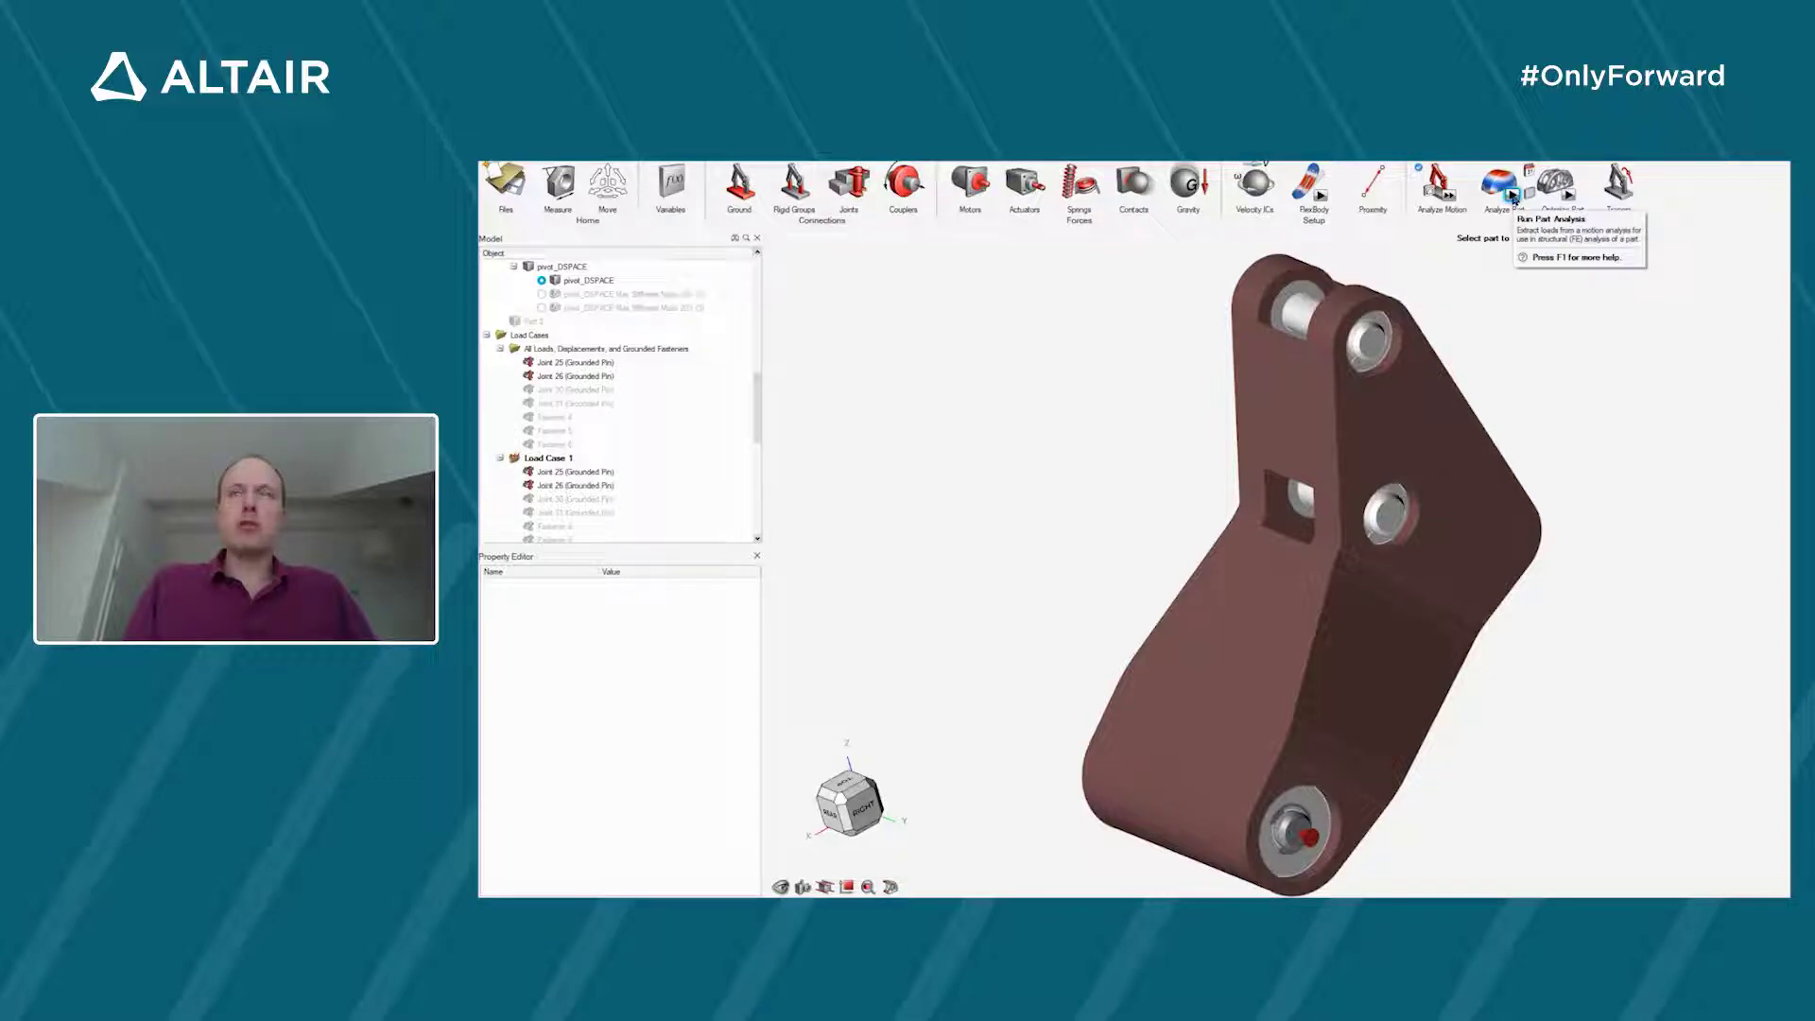
pyautogui.click(1392, 458)
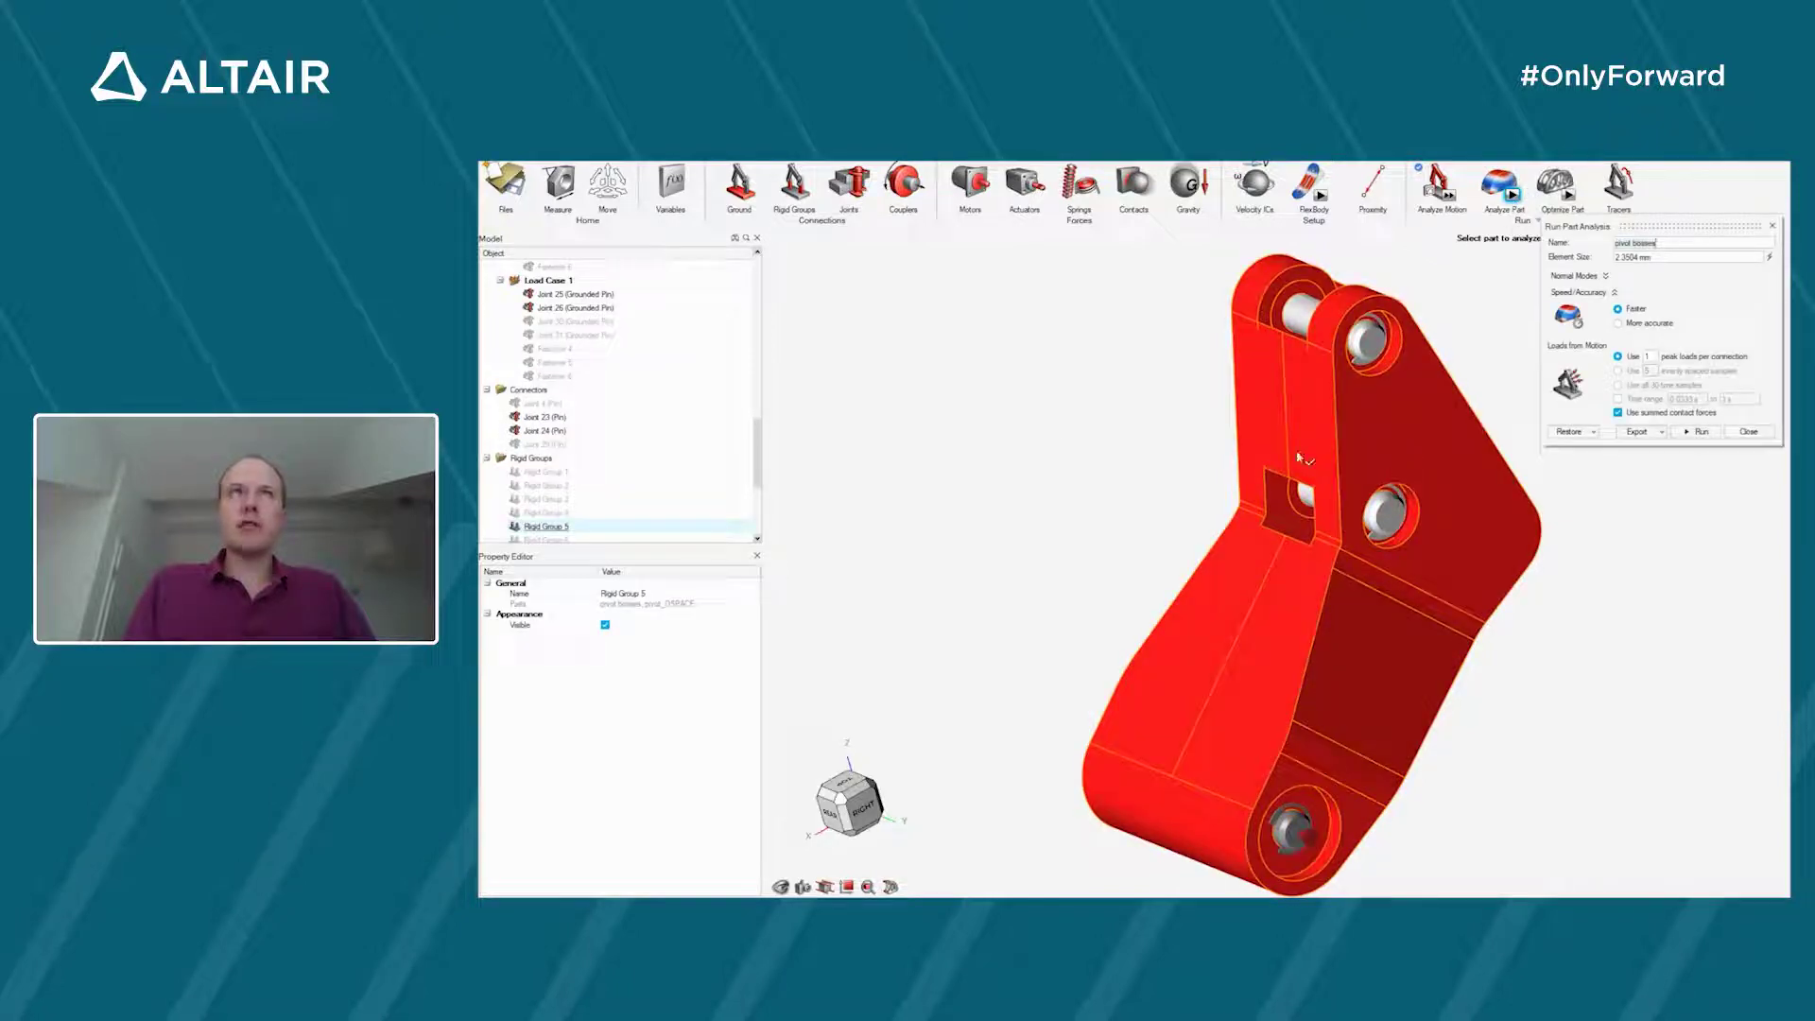
pyautogui.moveTo(762, 472); pyautogui.dragTo(761, 377)
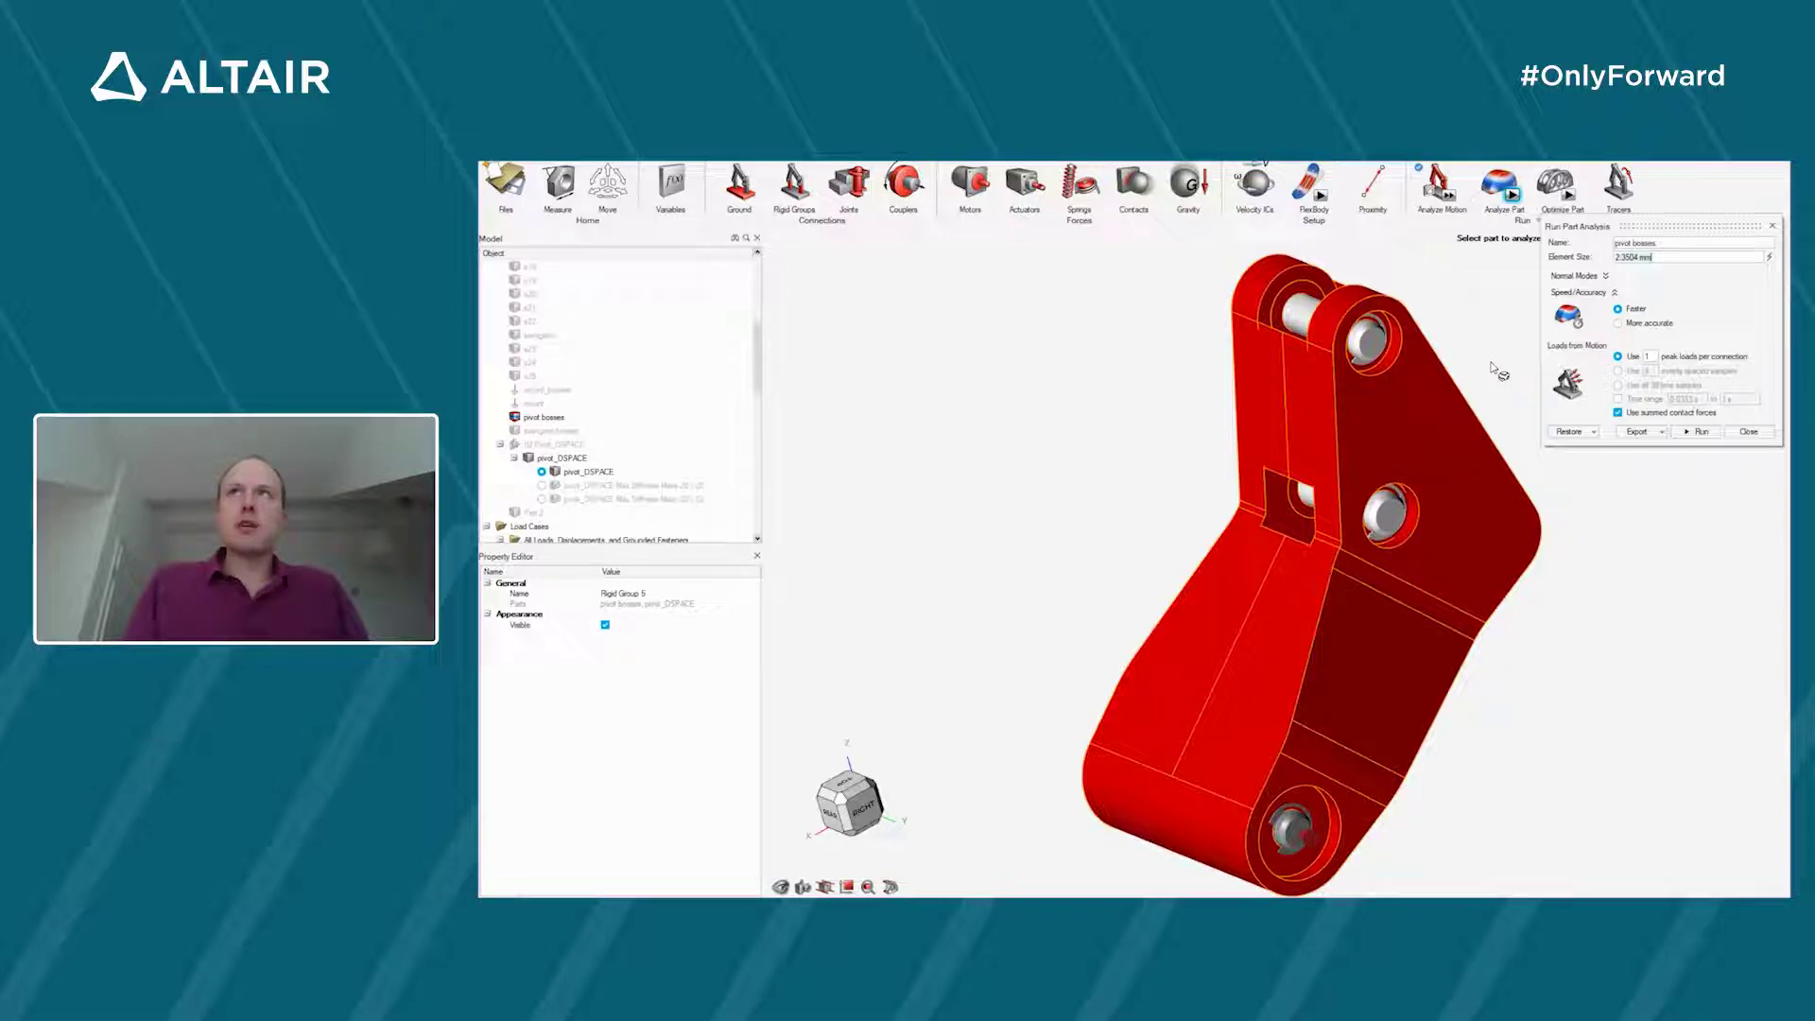
pyautogui.click(1617, 372)
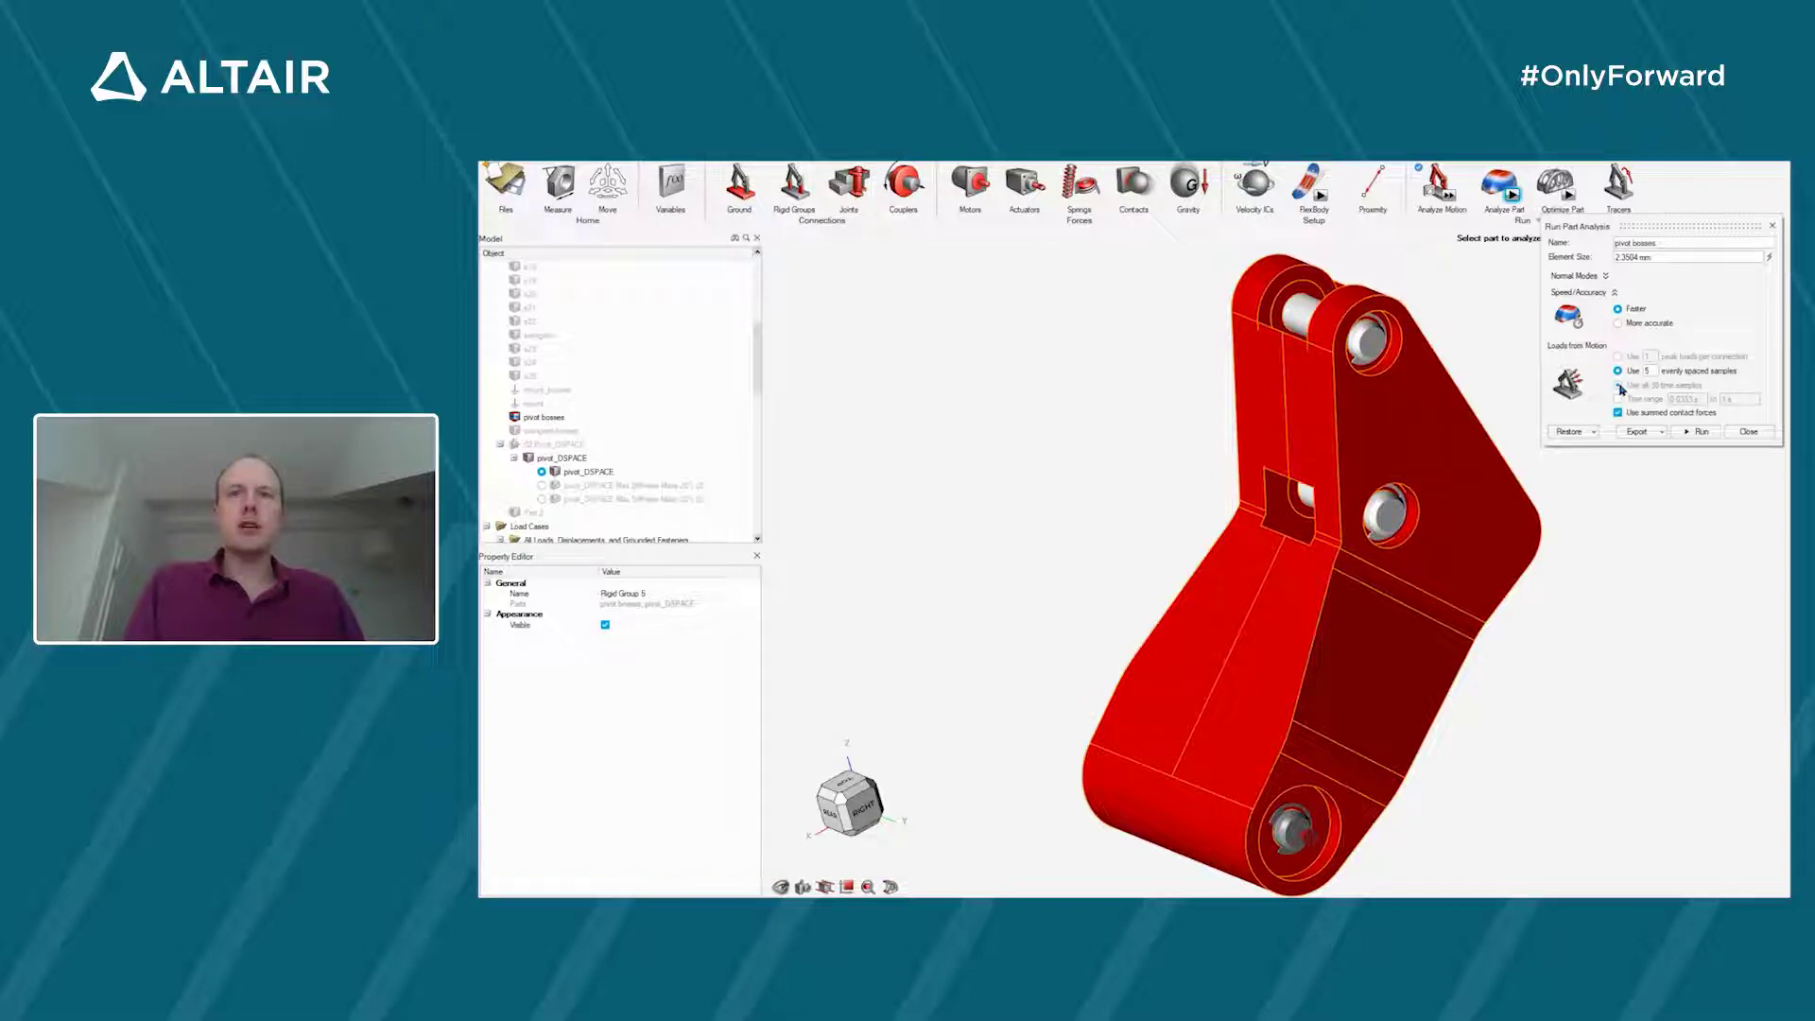
pyautogui.click(1620, 359)
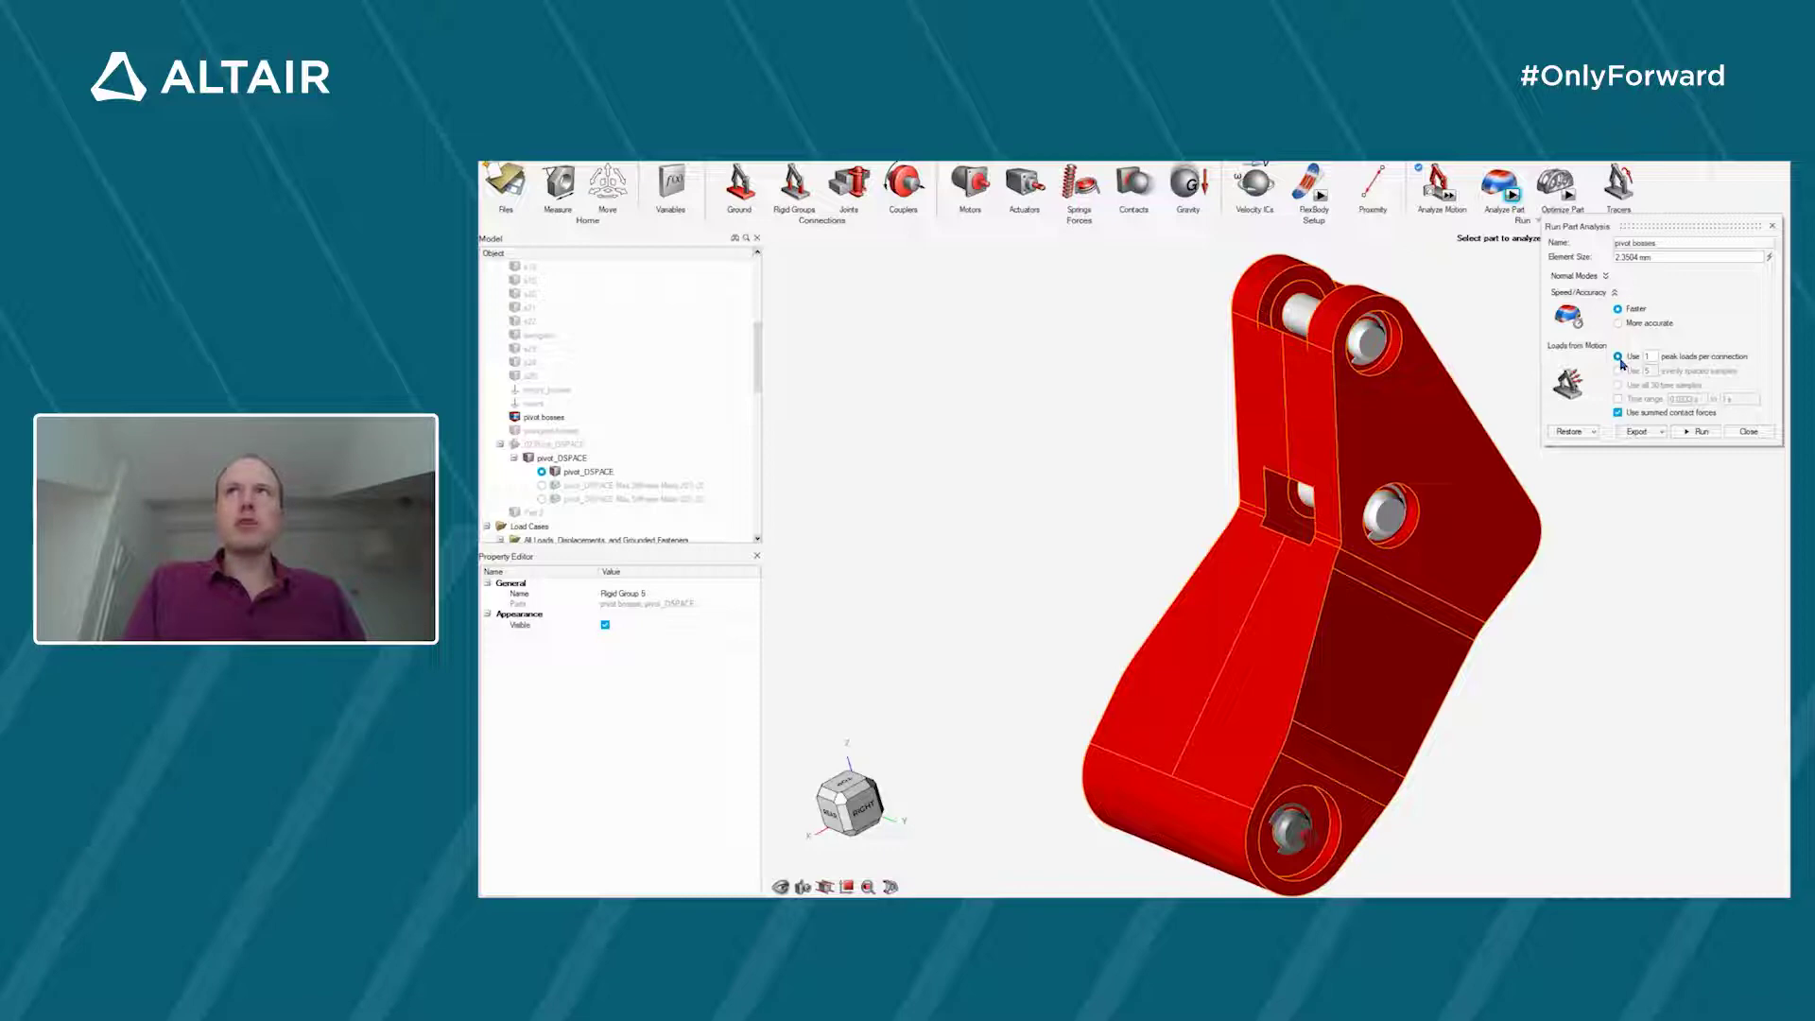
pyautogui.click(1699, 433)
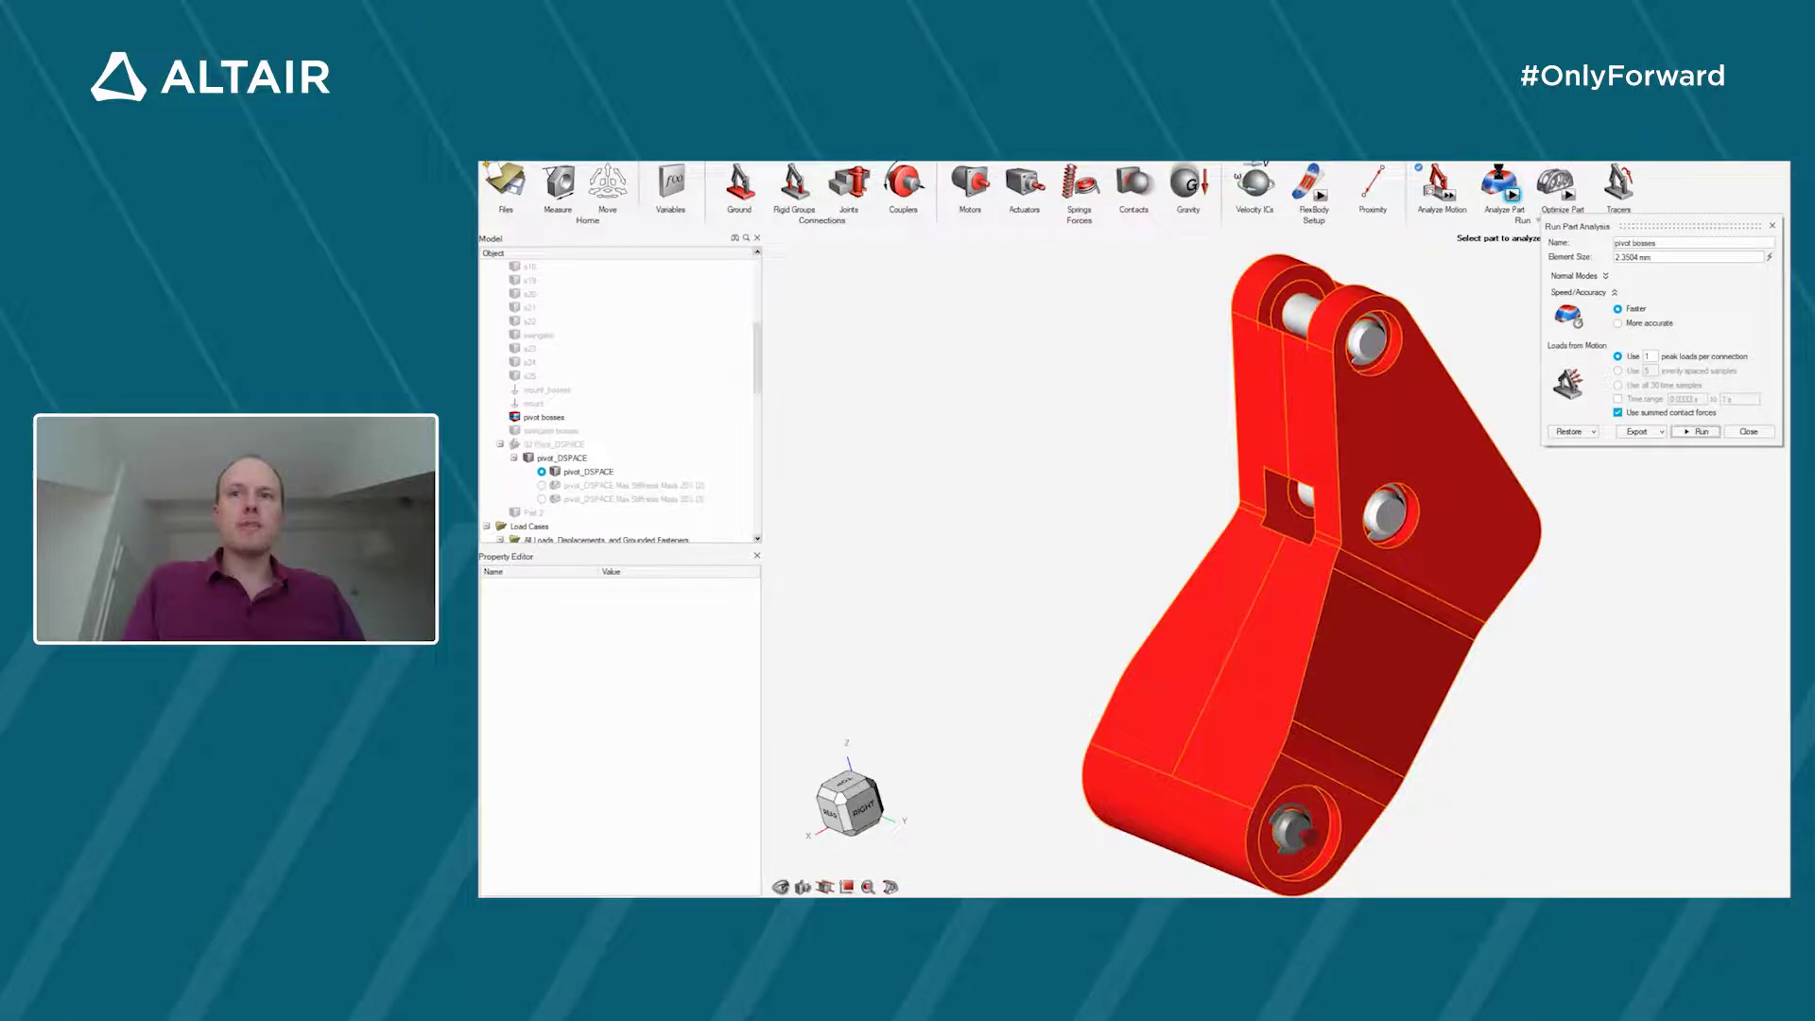
# - Display the pivot's von Mises stress and set the upper limit of the stress legend to 75 MPa
pyautogui.moveTo(1175, 893); pyautogui.dragTo(1229, 893)
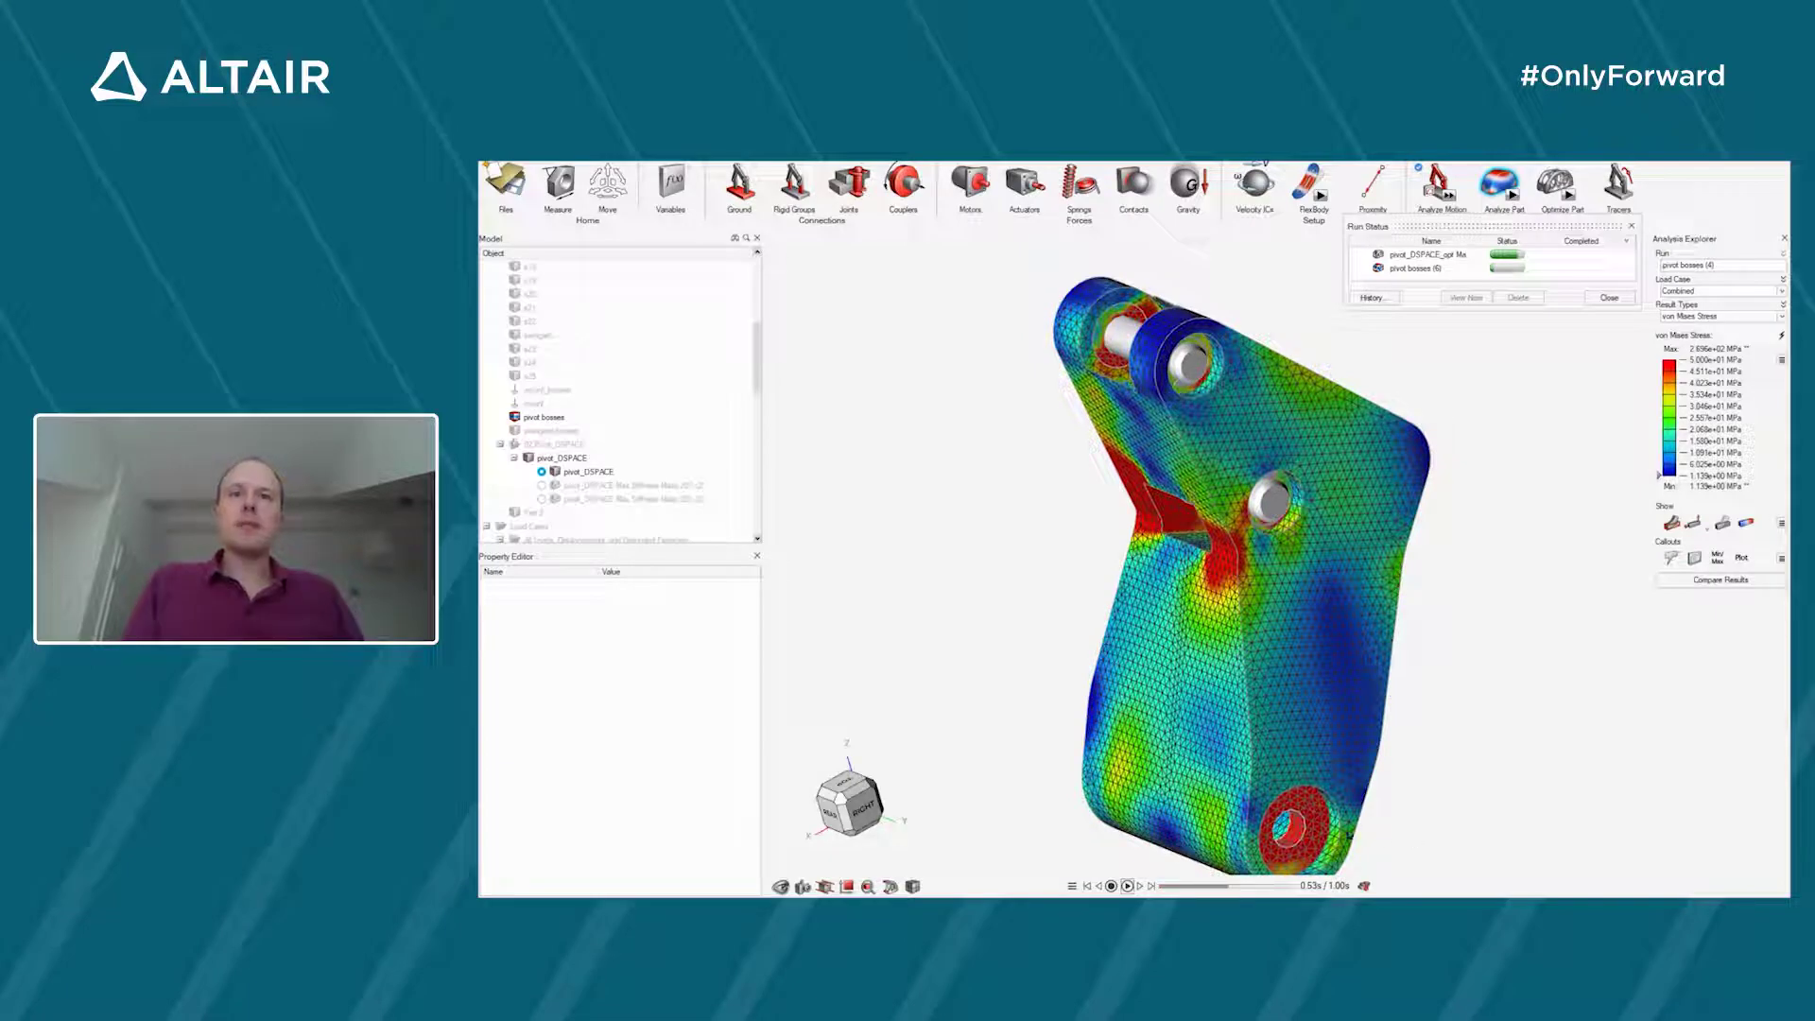
pyautogui.moveTo(1336, 723); pyautogui.dragTo(1328, 720, button='right')
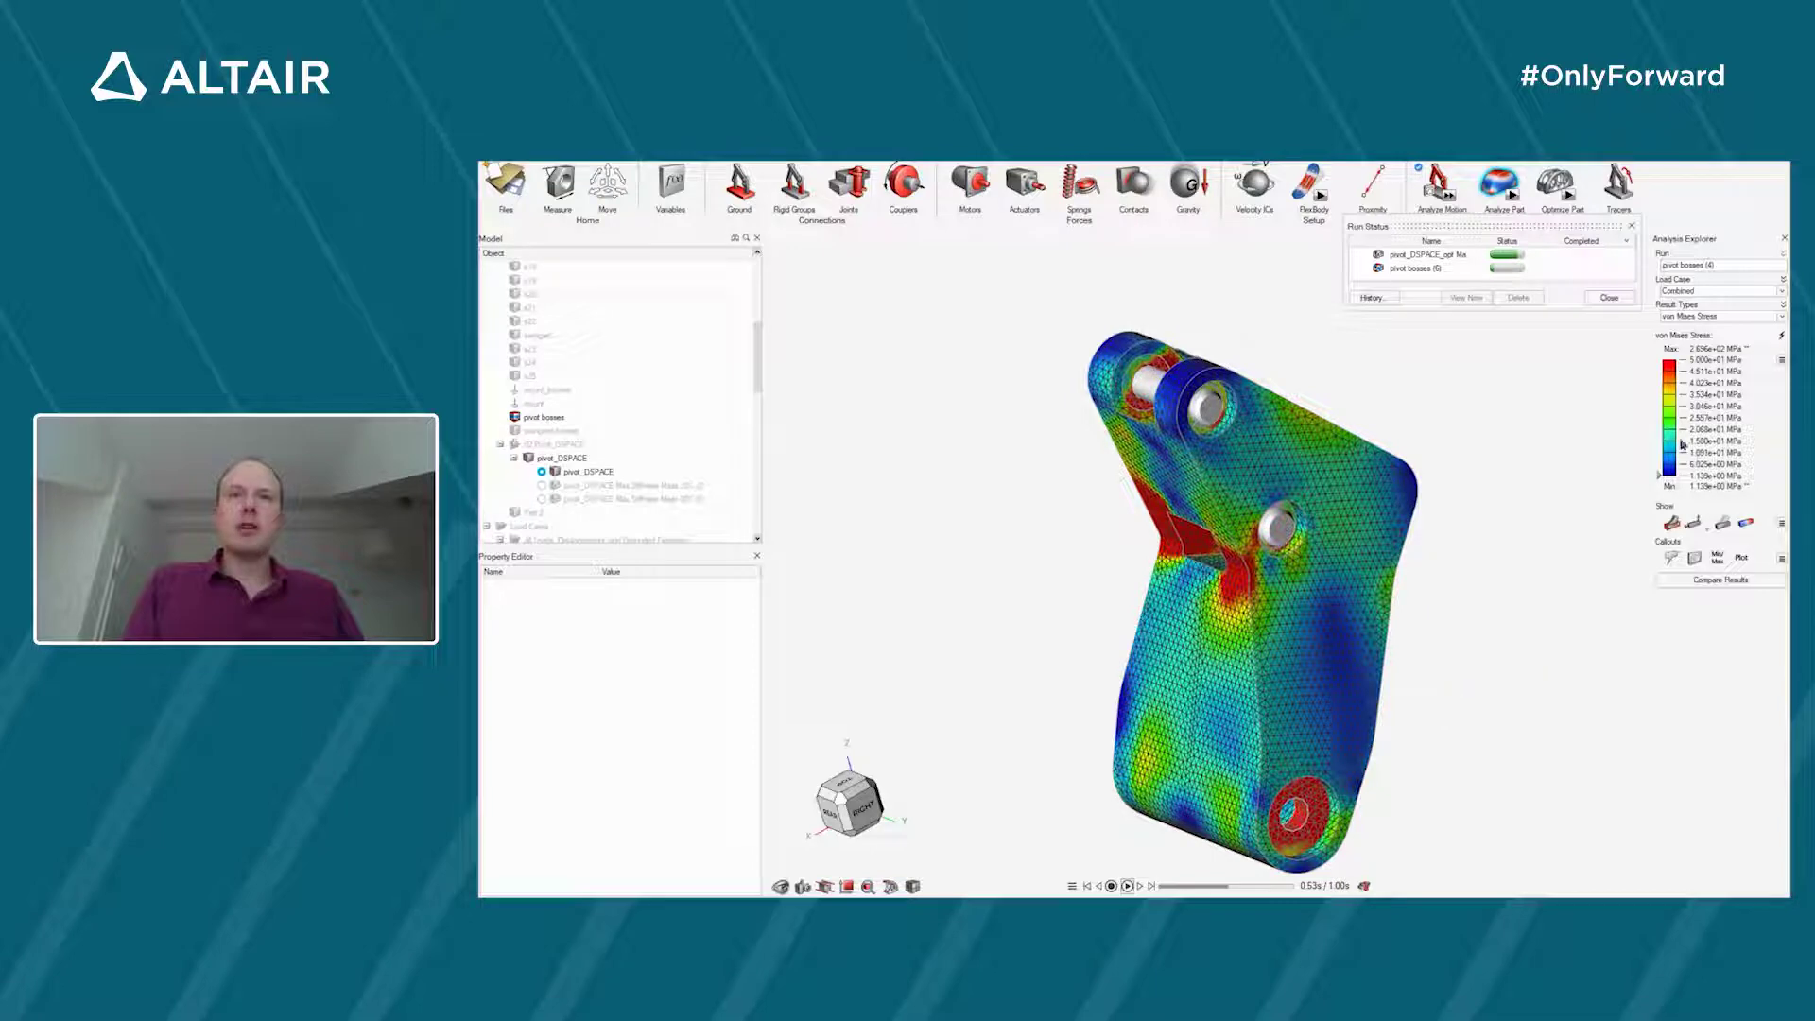
pyautogui.doubleClick(1707, 360)
pyautogui.write('55')
pyautogui.press('Return')
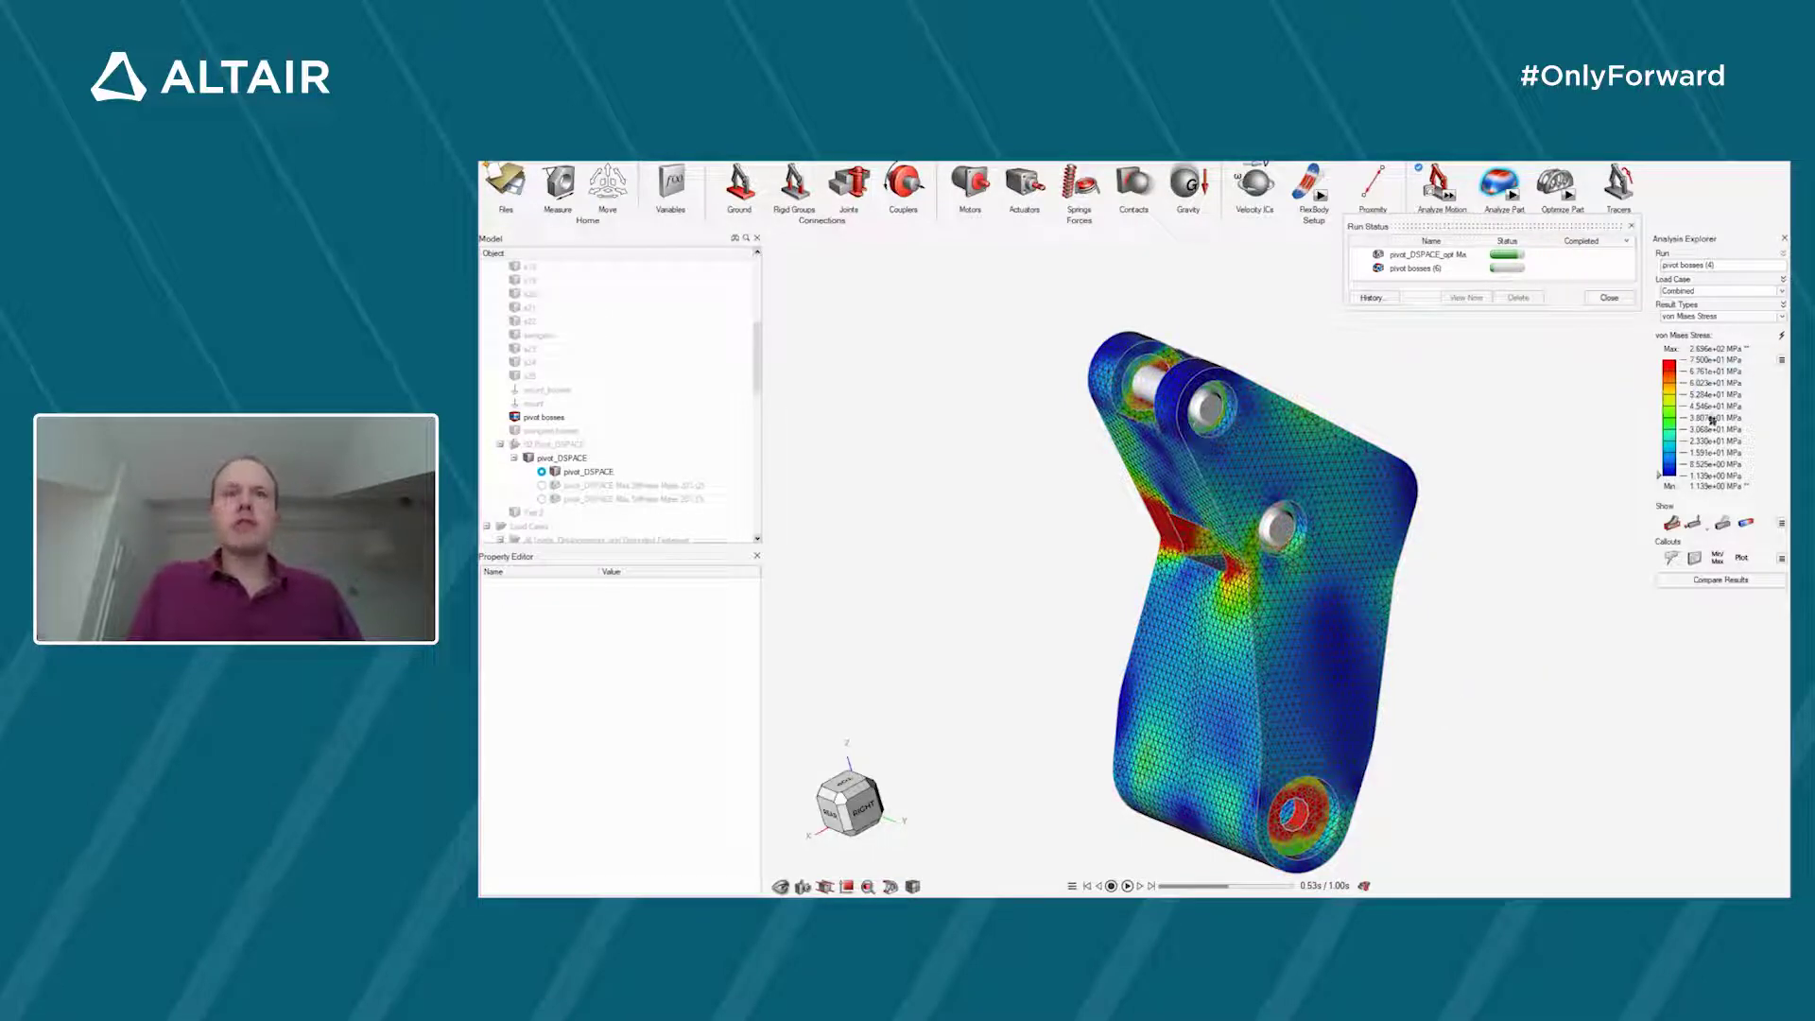
# - Examine the von Mises stress contours around the pivot's rectangular cutout and lower pins, and close the analysis results
pyautogui.moveTo(1659, 478)
pyautogui.mouseDown()
pyautogui.moveTo(1659, 367)
pyautogui.moveTo(1660, 475)
pyautogui.mouseUp()
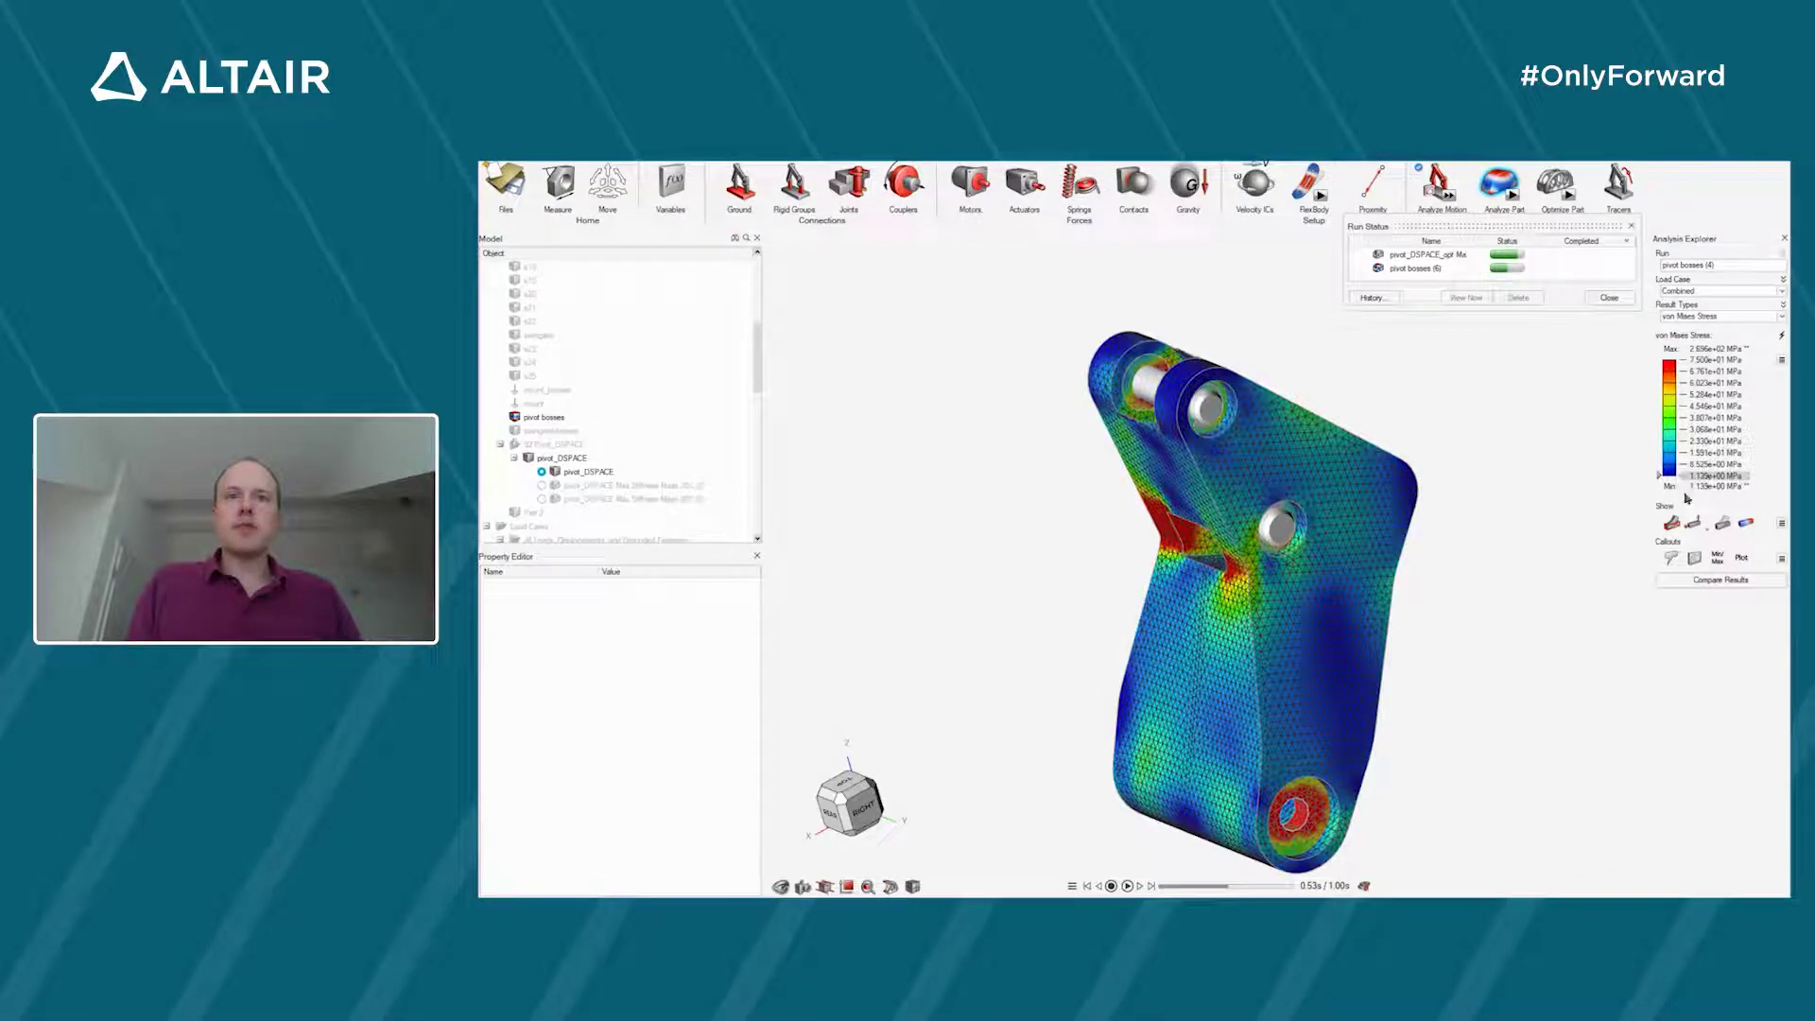
pyautogui.moveTo(1503, 586); pyautogui.dragTo(1134, 728, button='right')
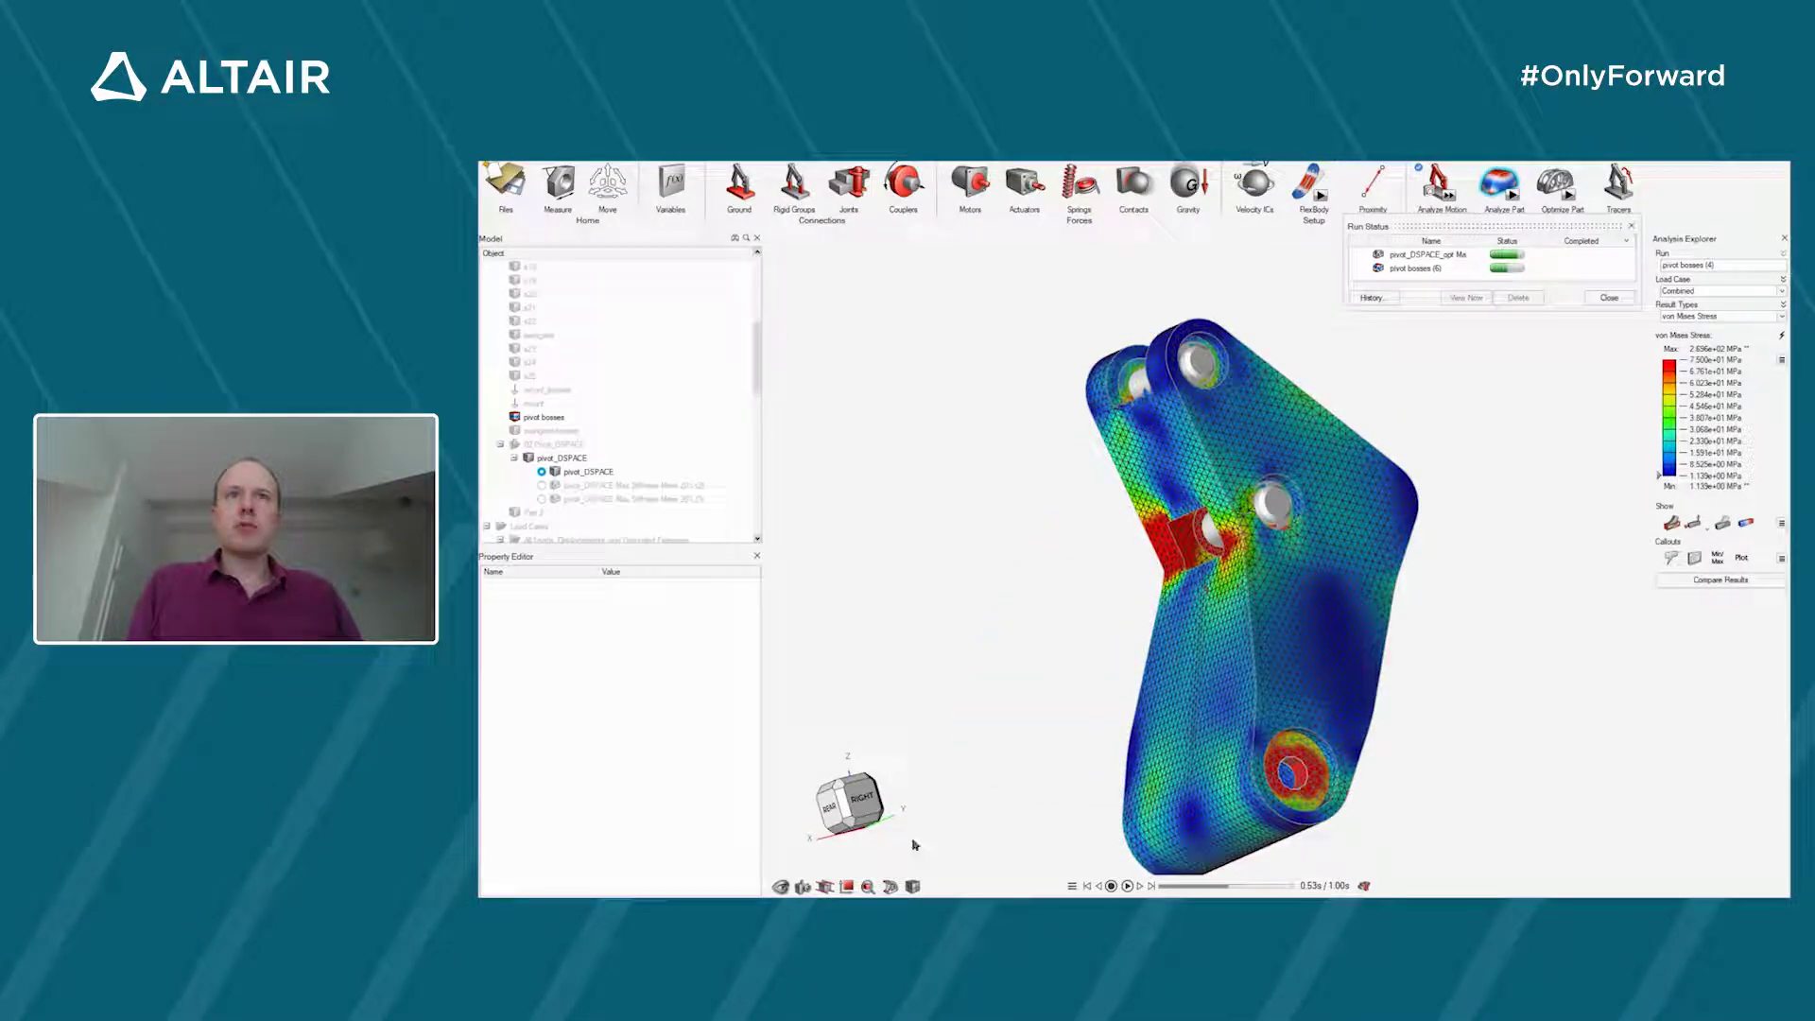
pyautogui.click(846, 789)
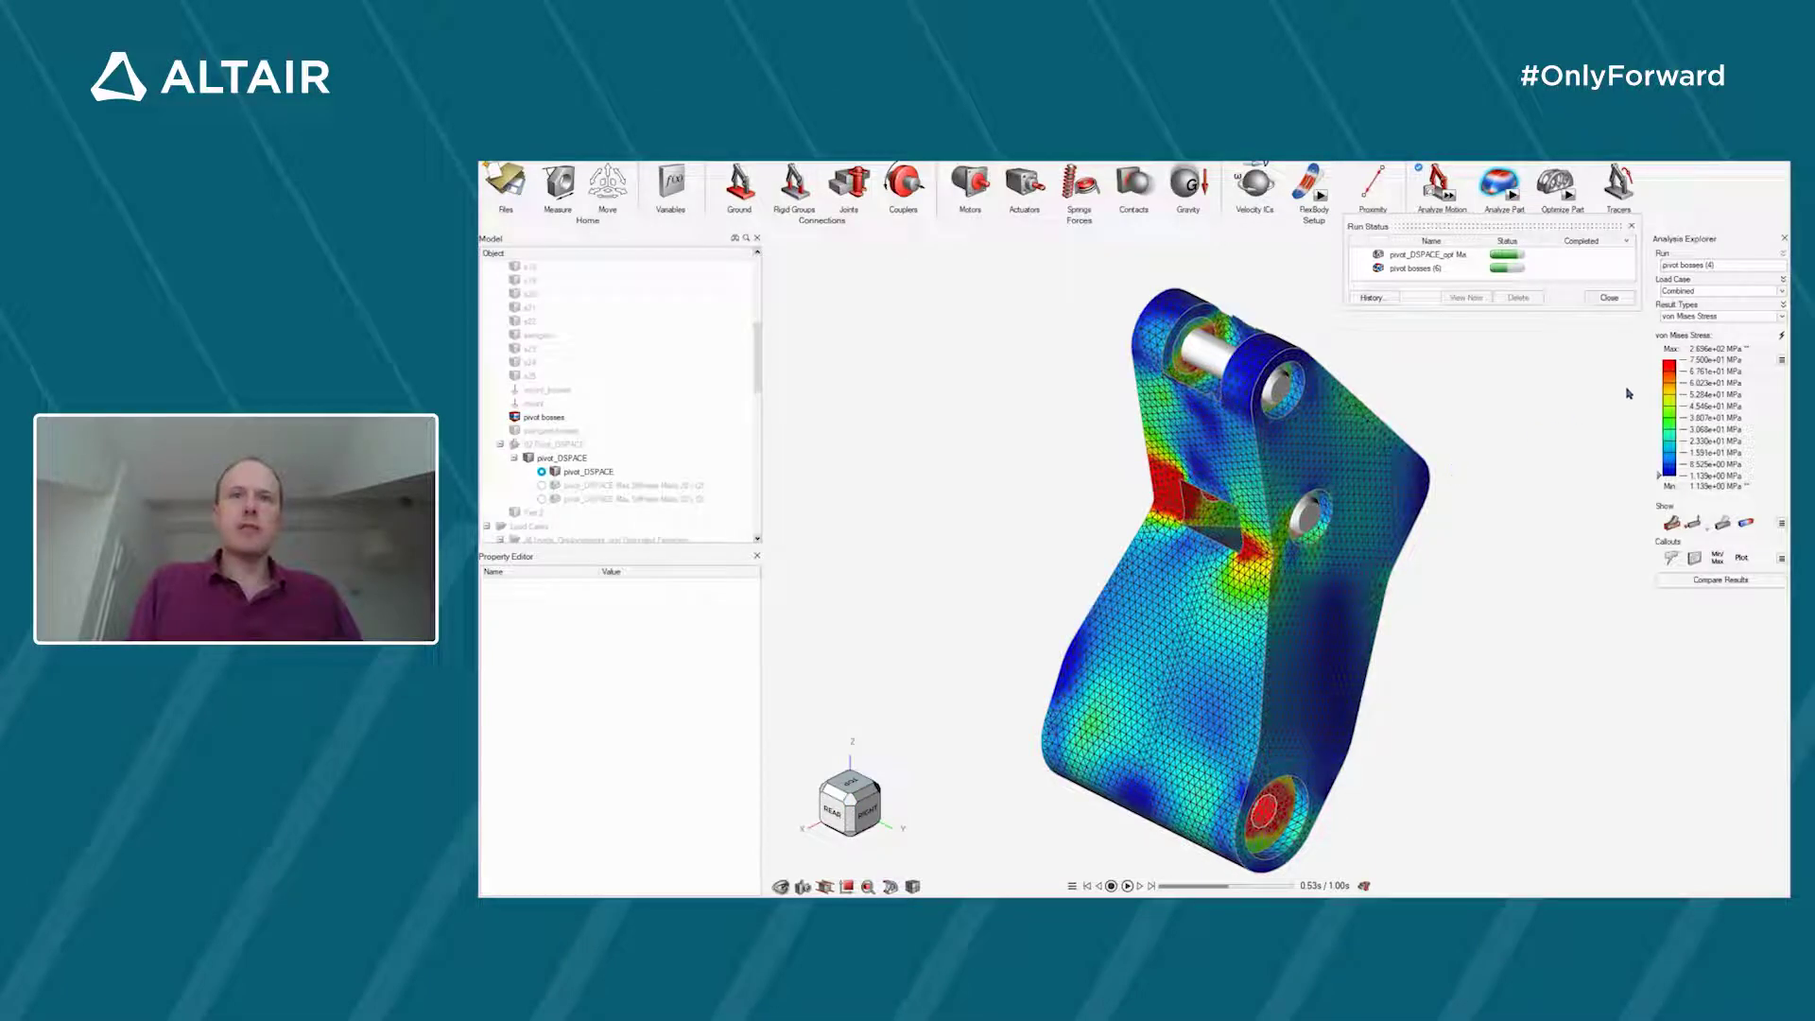
pyautogui.click(1786, 242)
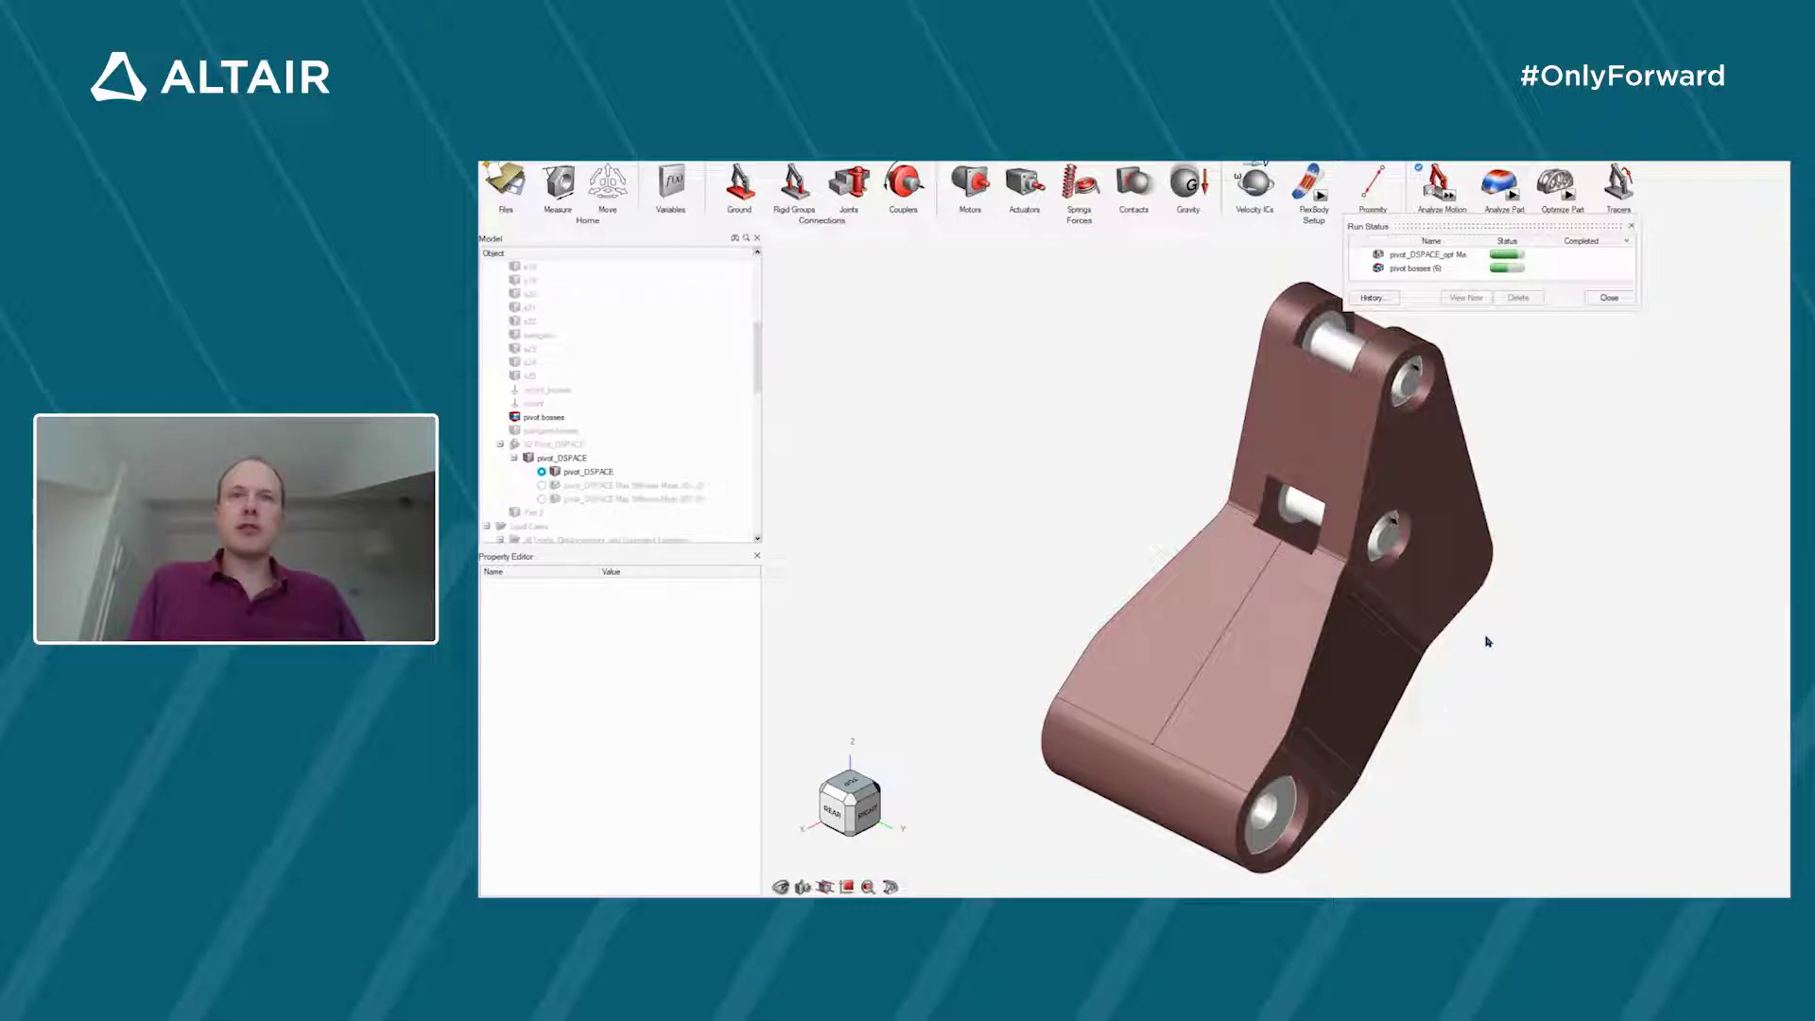
# - Switch the Design Space property of pivot_DSPACE off and back on, and deselect the part
pyautogui.moveTo(1564, 209)
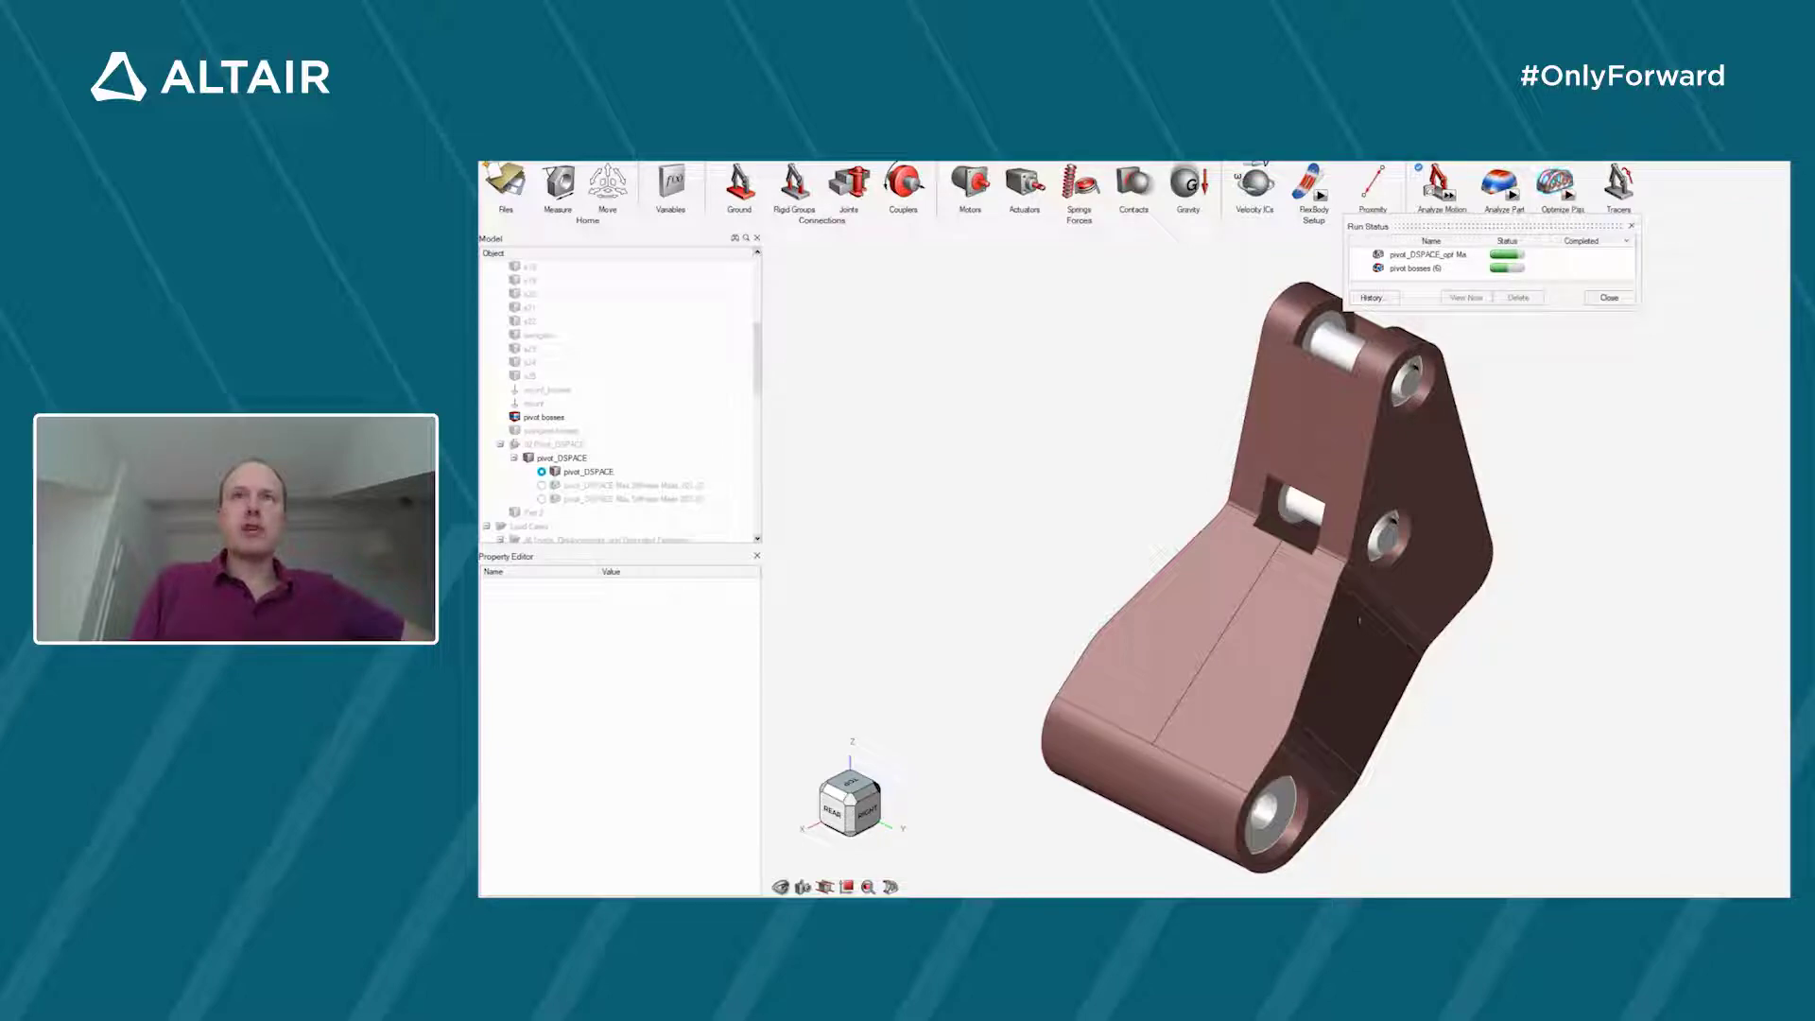
pyautogui.click(1360, 620)
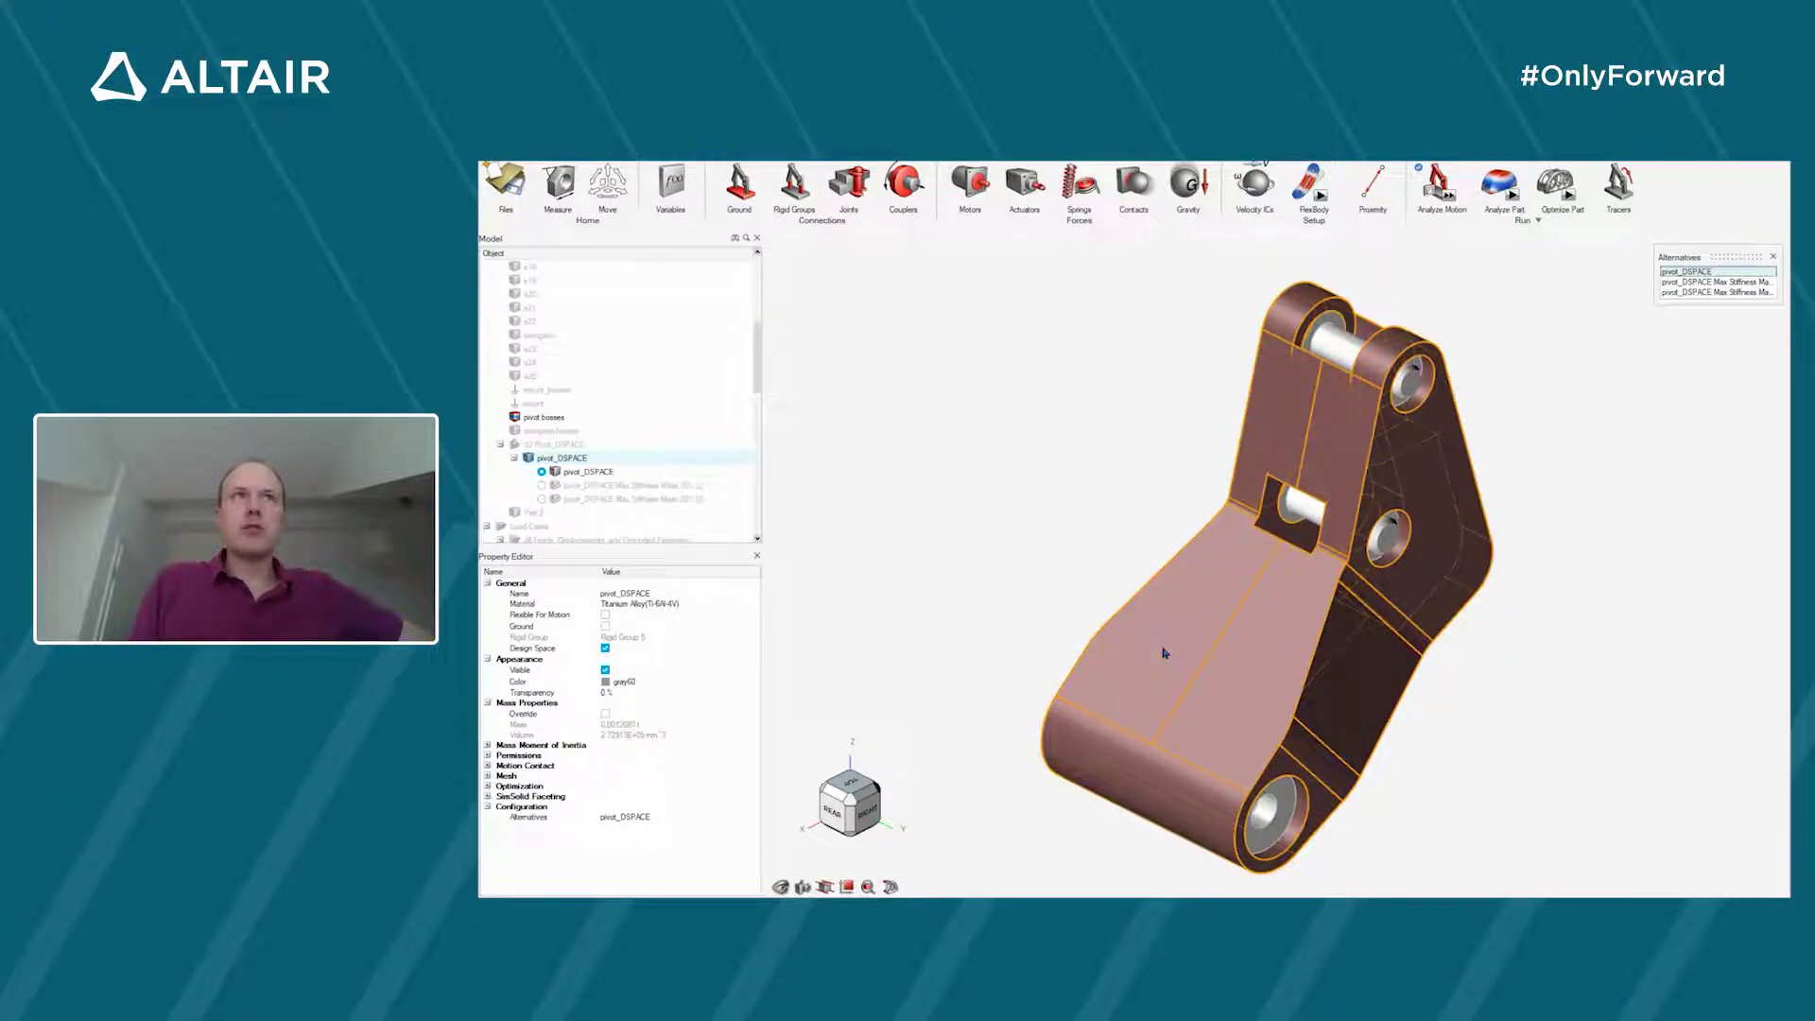
pyautogui.click(605, 649)
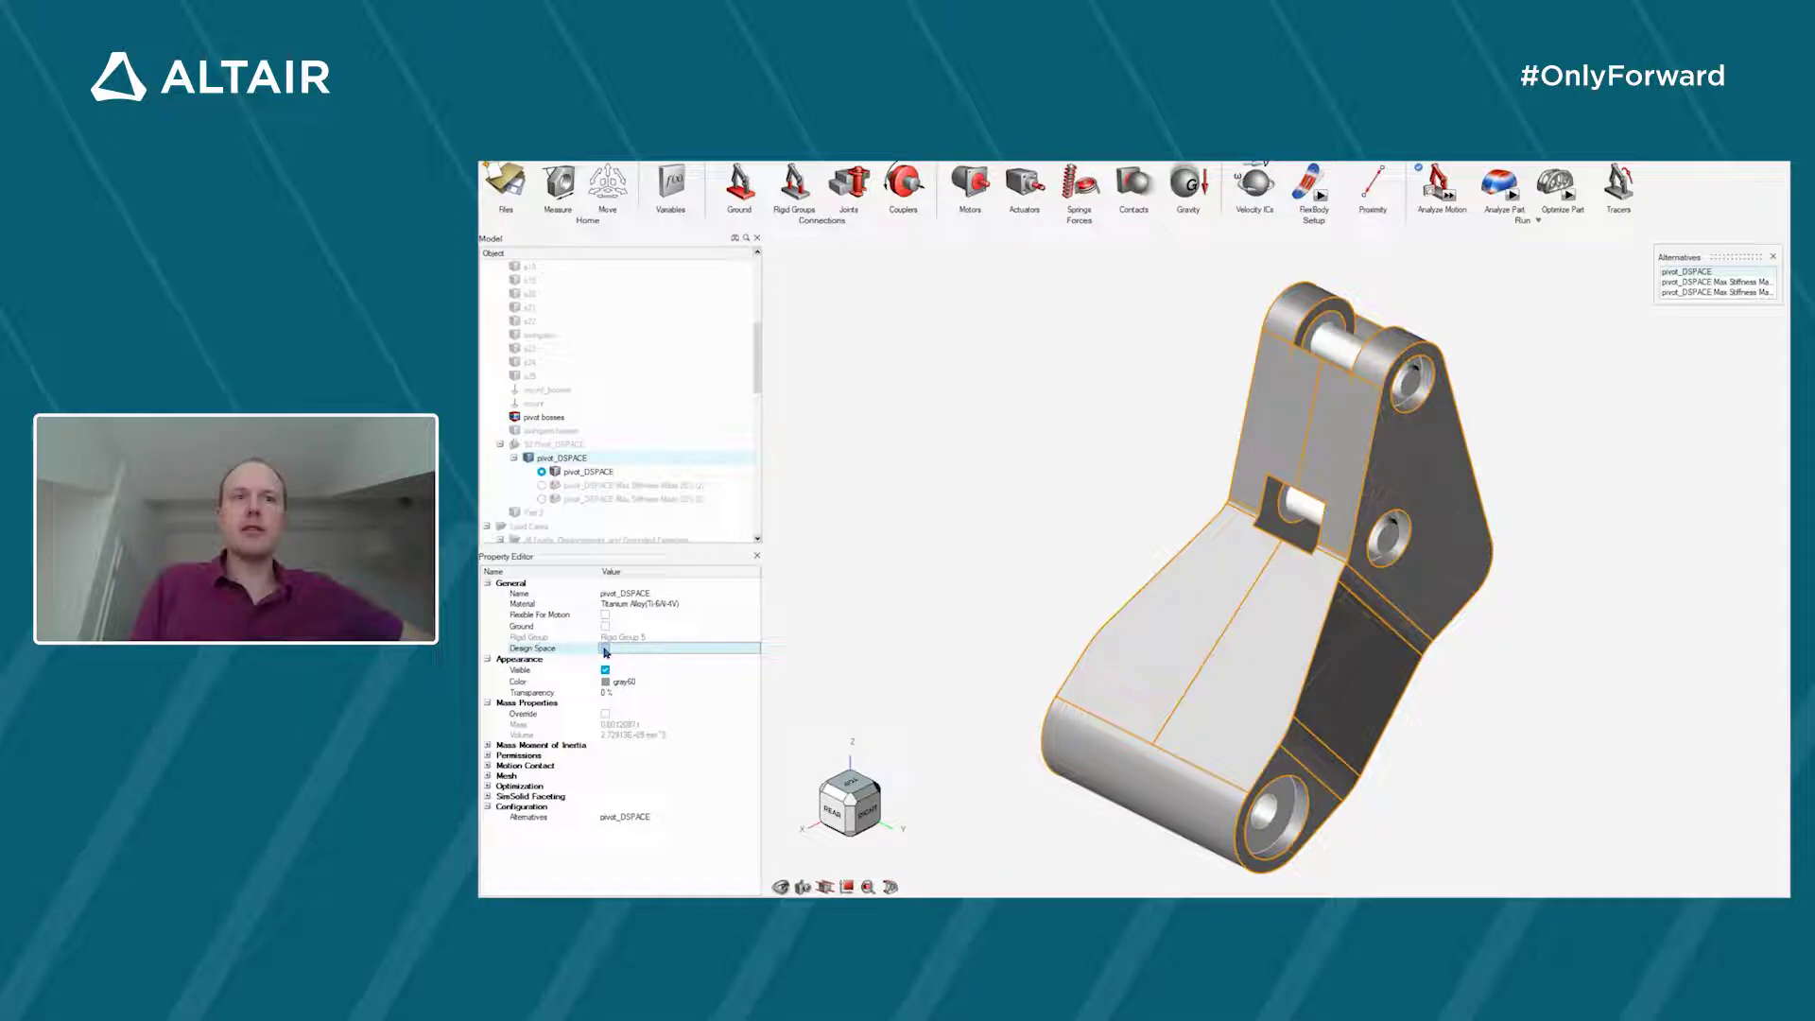
pyautogui.click(605, 650)
pyautogui.click(605, 650)
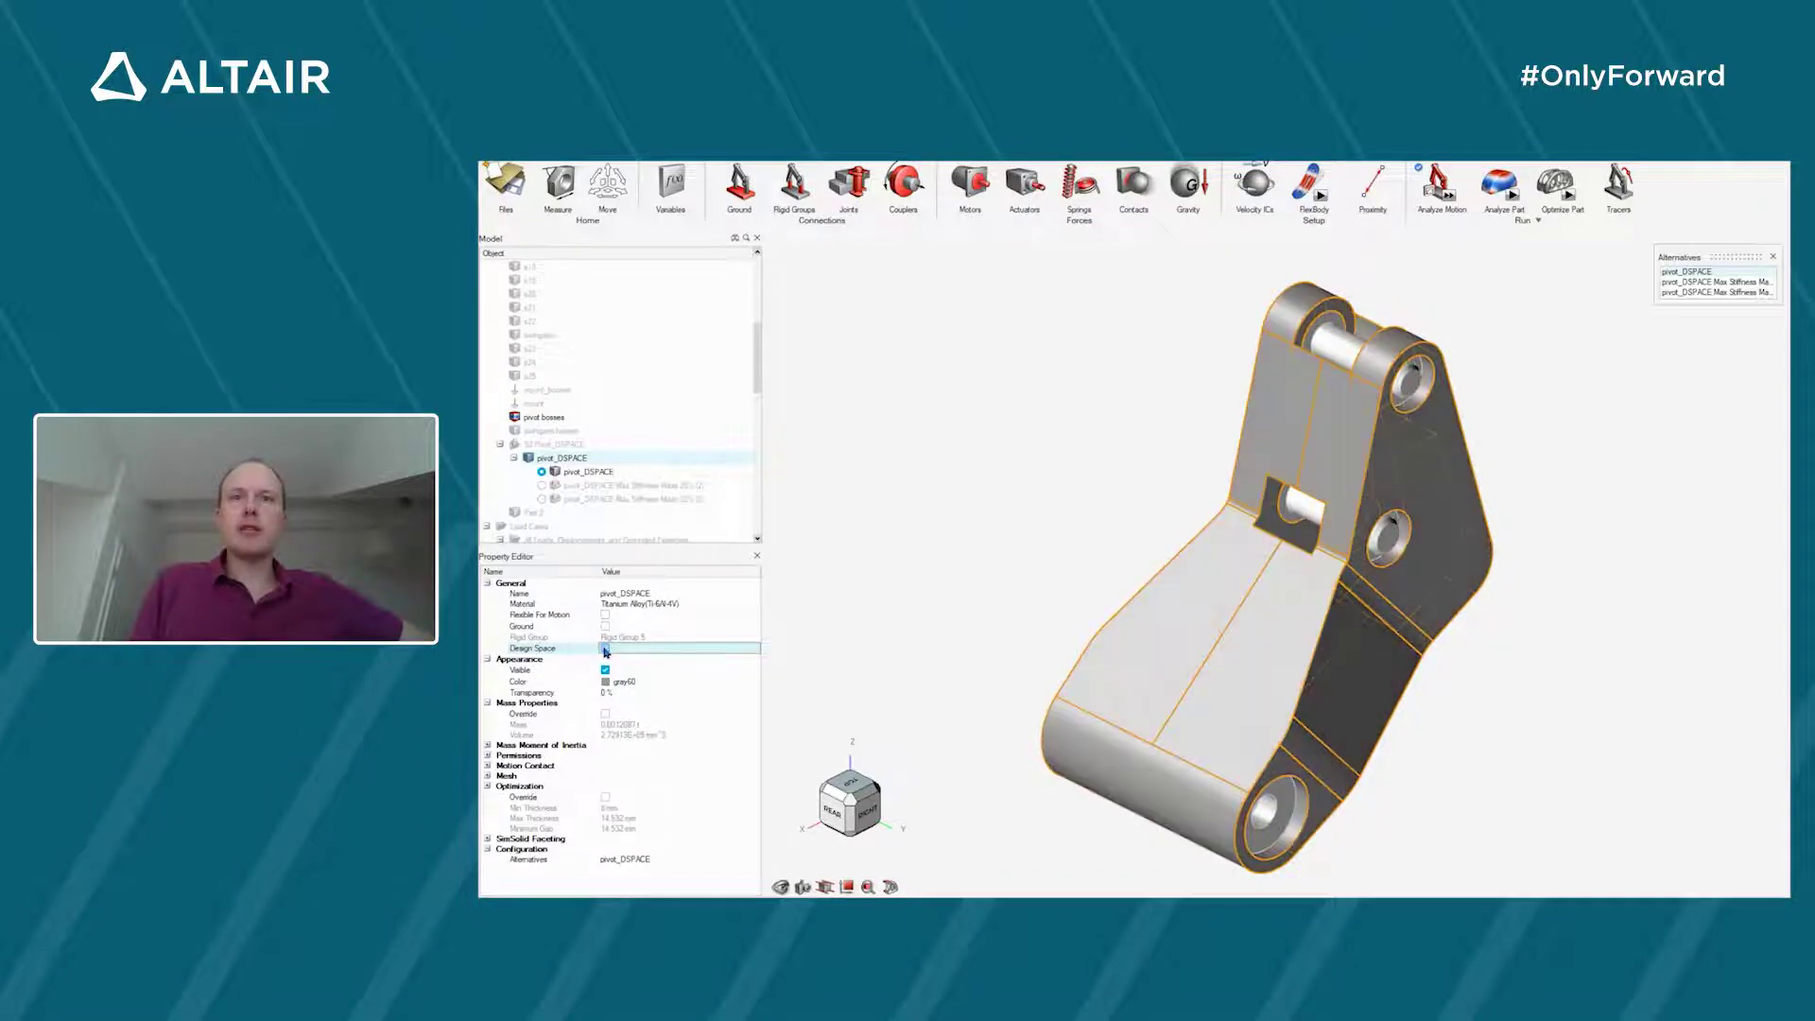
pyautogui.click(605, 650)
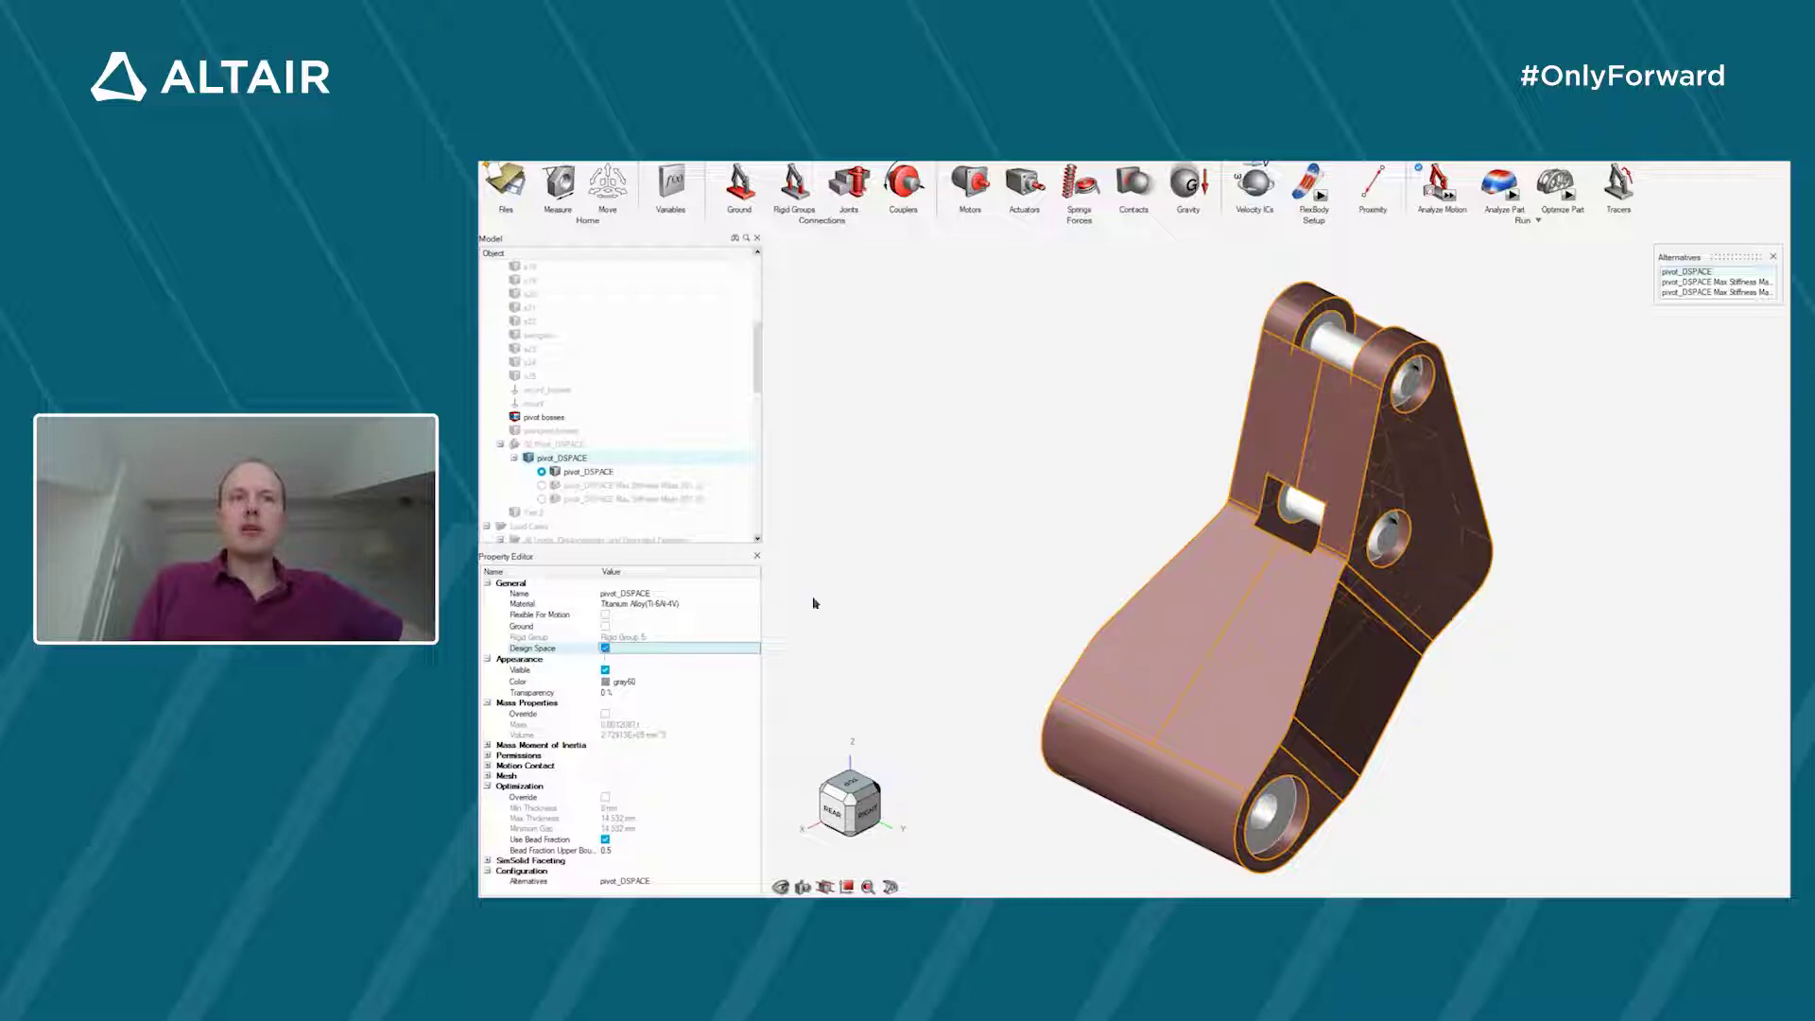
pyautogui.click(1017, 564)
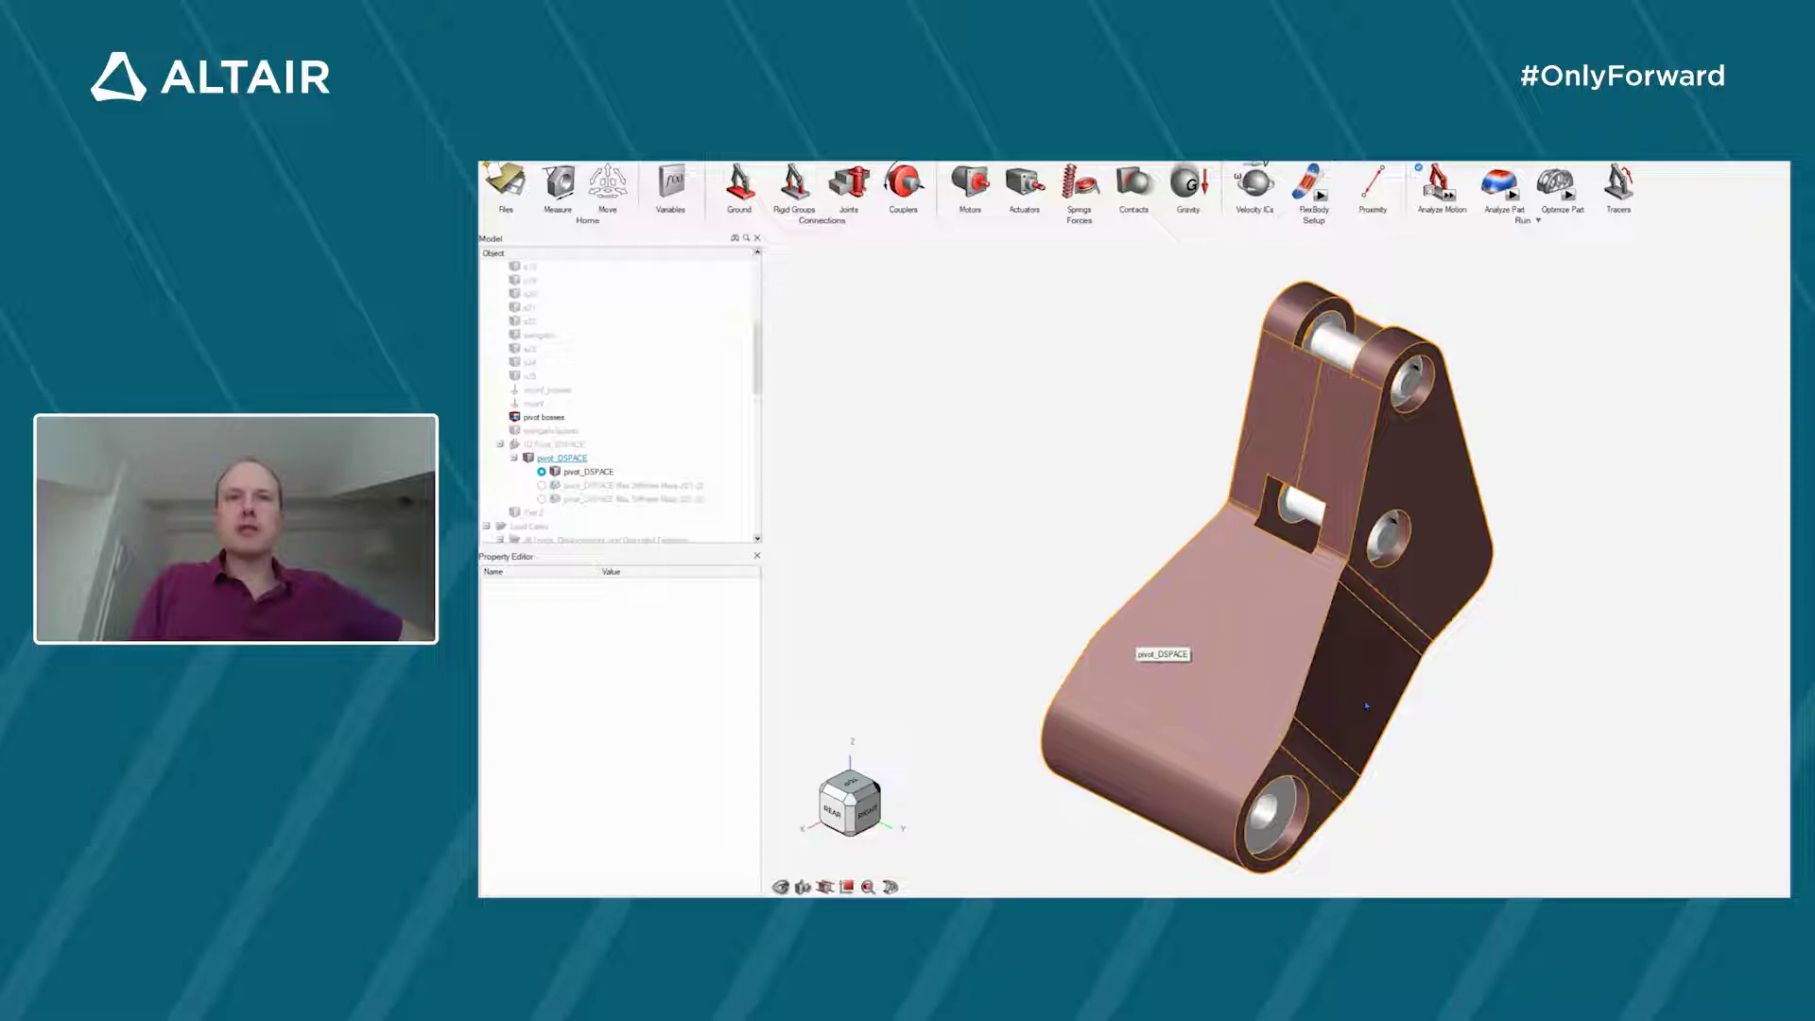
# - Begin a part optimization for the pivot and name the run pivot_DSPACE_opt
pyautogui.click(1569, 200)
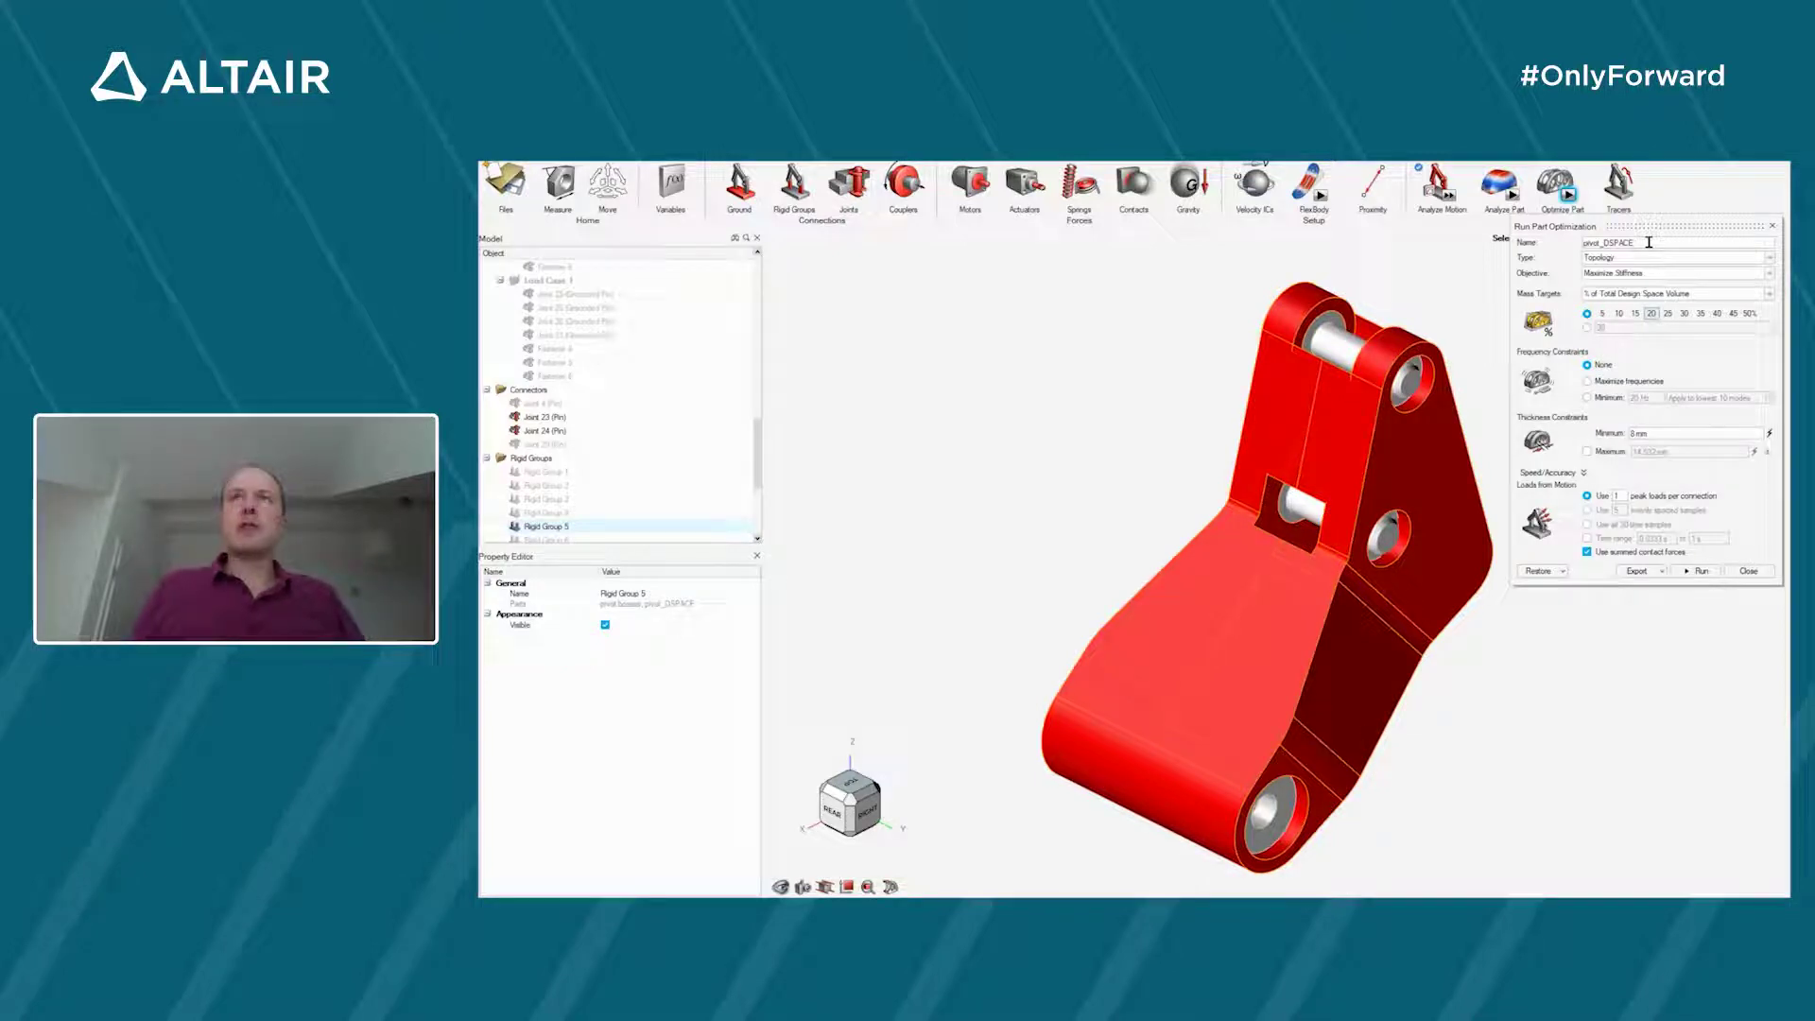
pyautogui.write('_sol')
pyautogui.press('BackSpace')
pyautogui.press('BackSpace')
pyautogui.press('BackSpace')
pyautogui.write('opt')
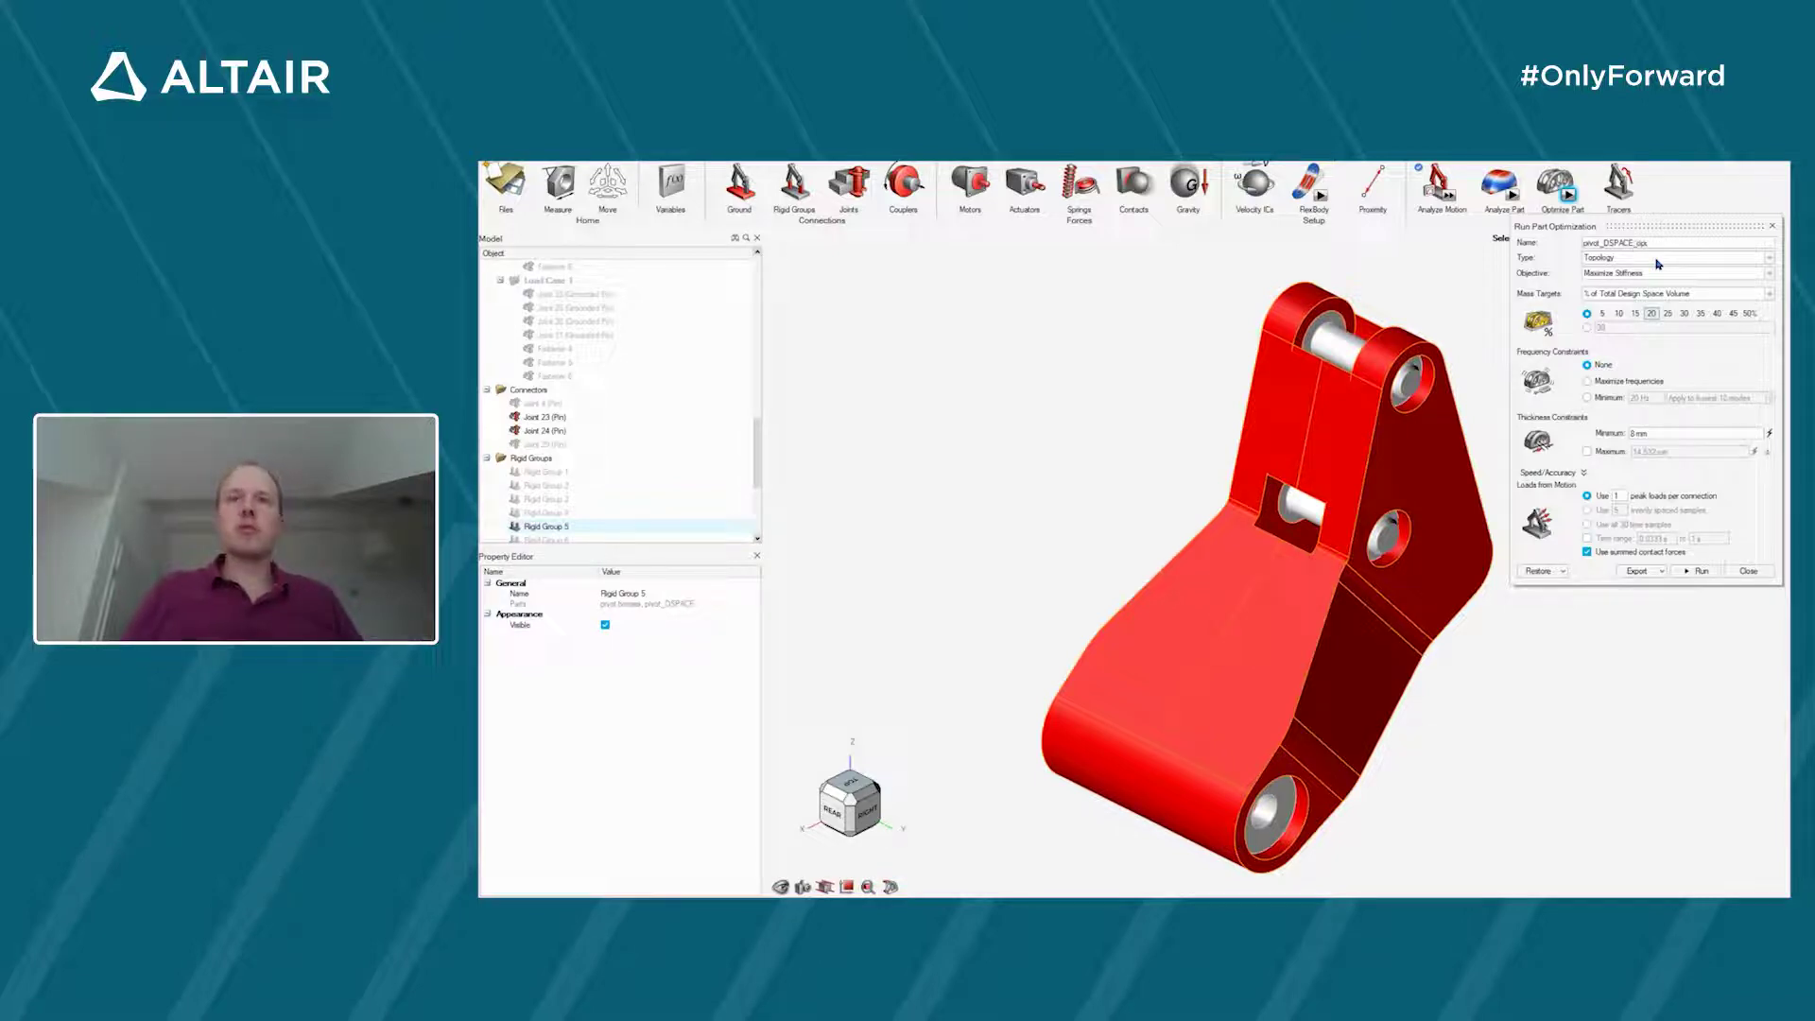
# - Run the optimization as Topology with the Maximize Stiffness objective and a mass target of 20% of the total design space volume
pyautogui.click(1657, 271)
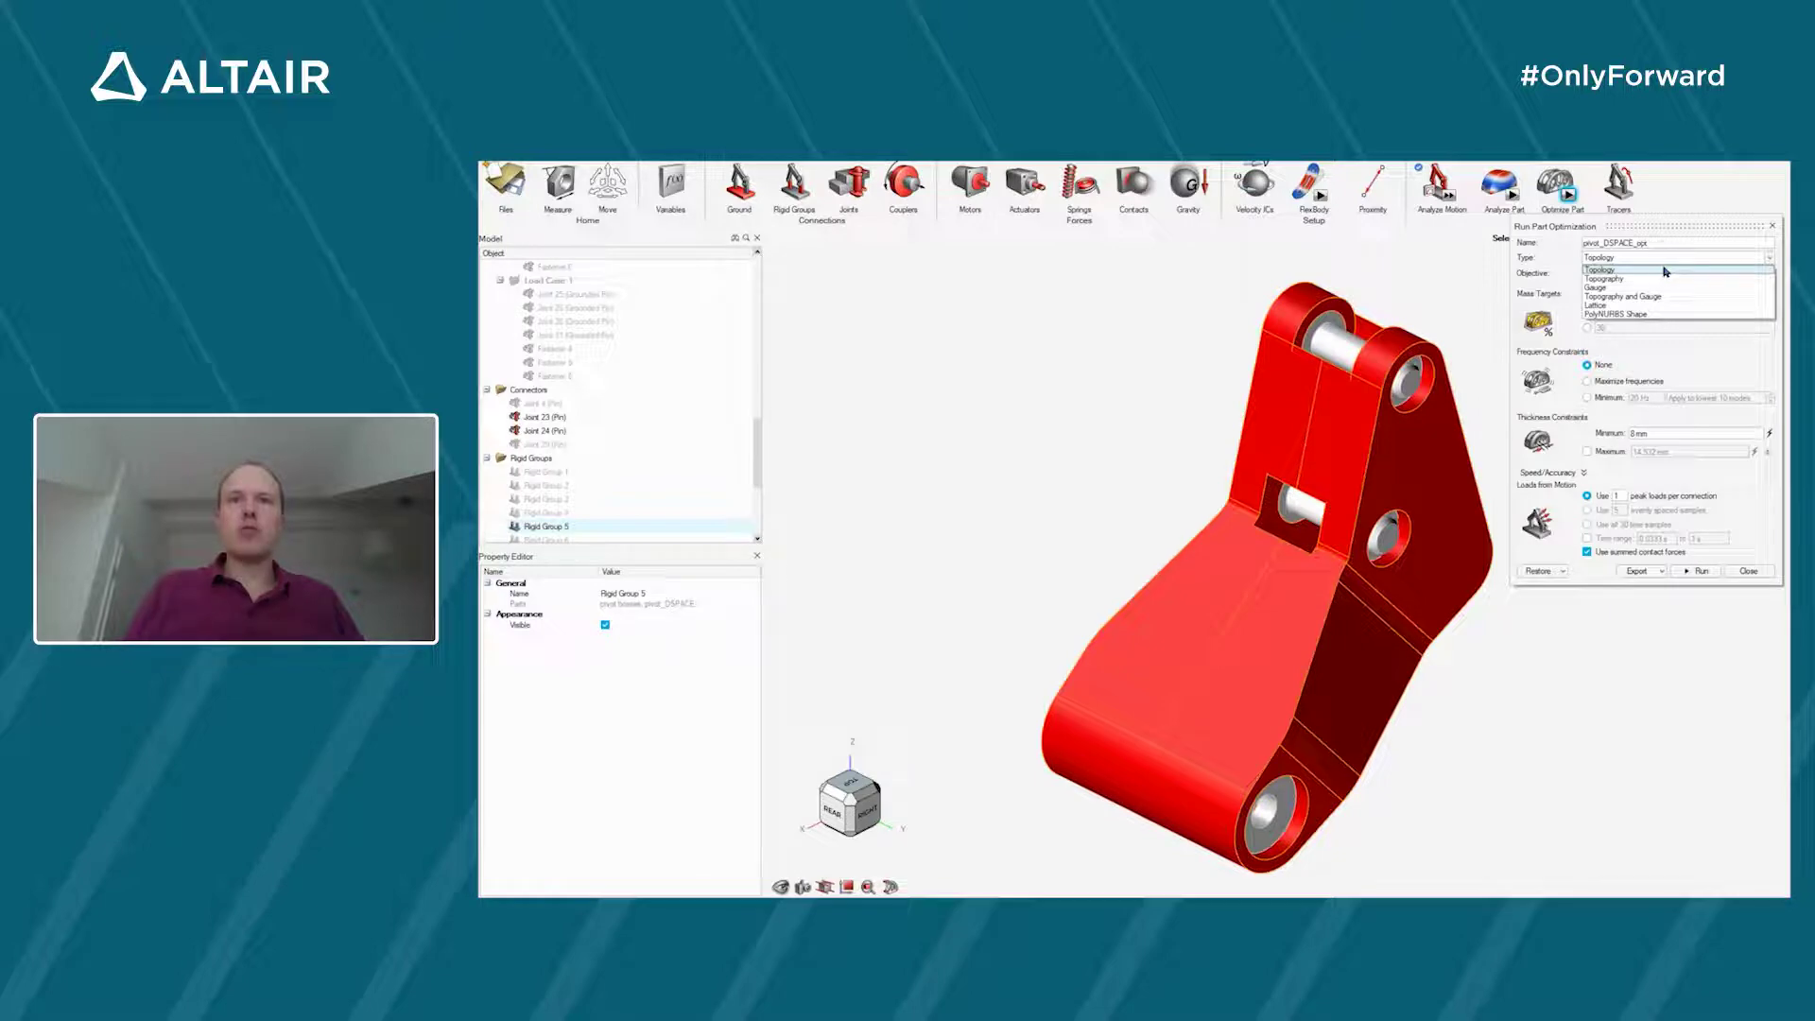
pyautogui.click(1547, 268)
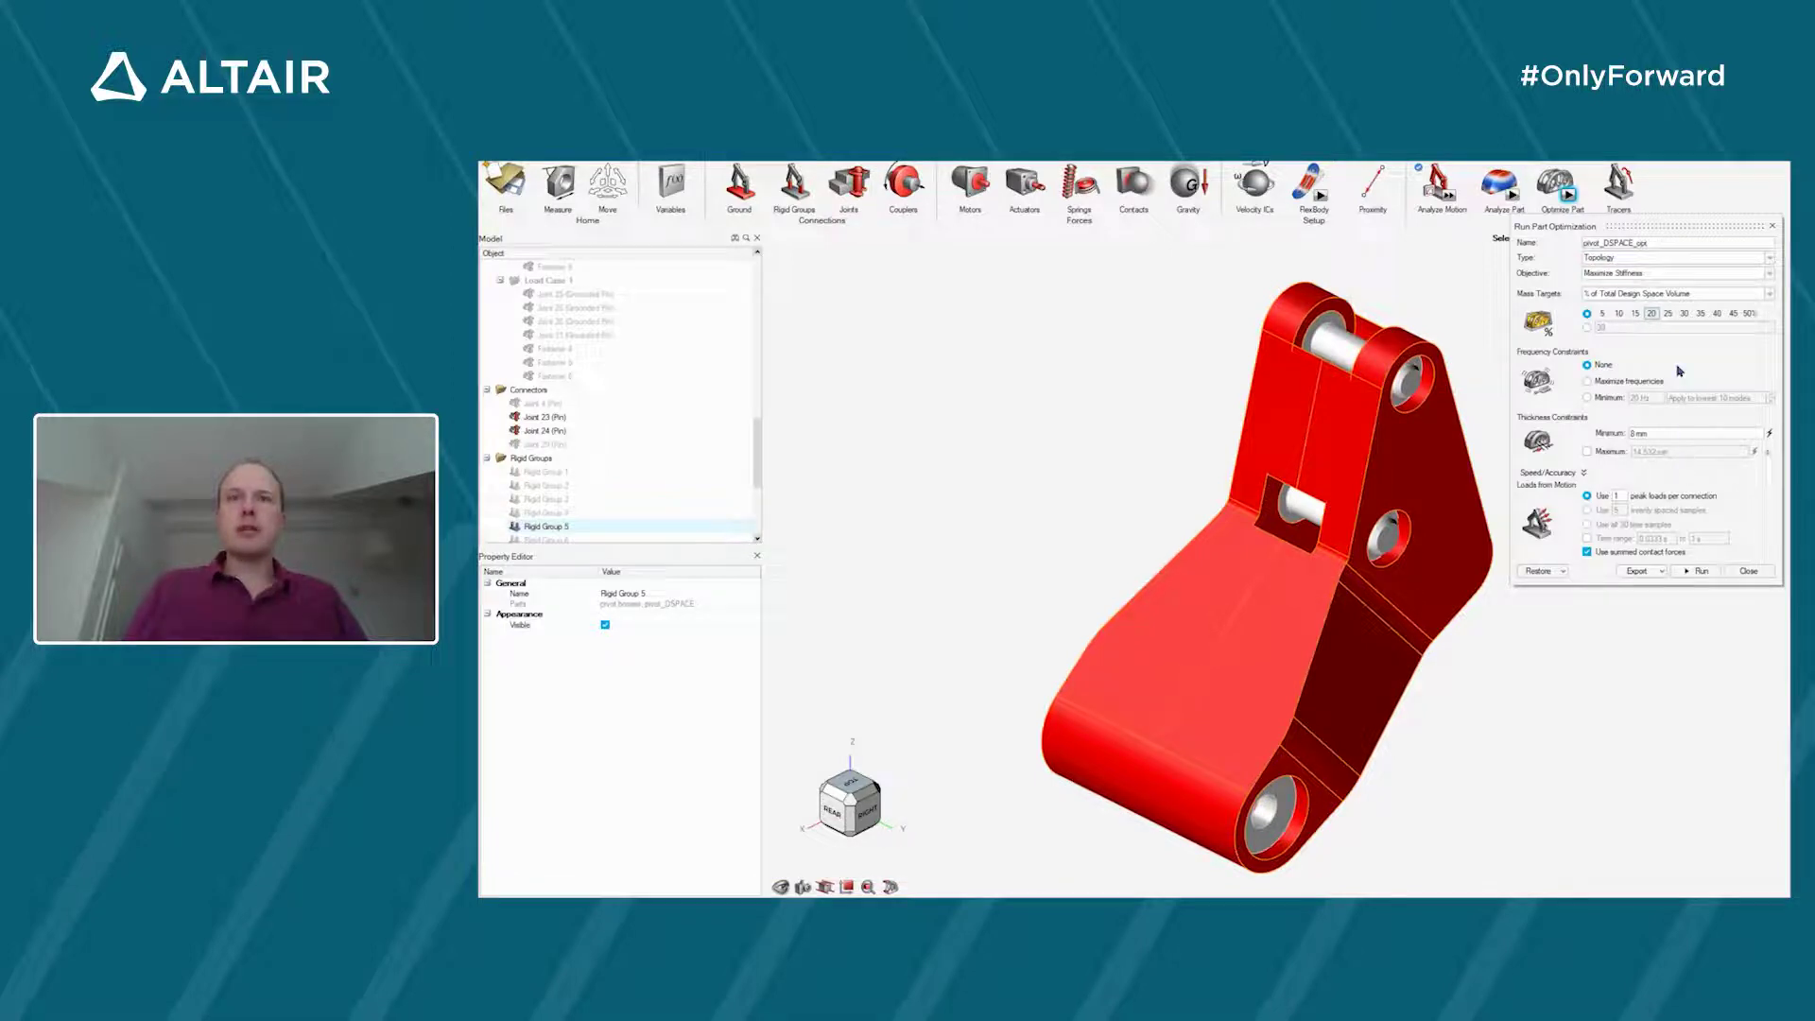
pyautogui.click(1622, 276)
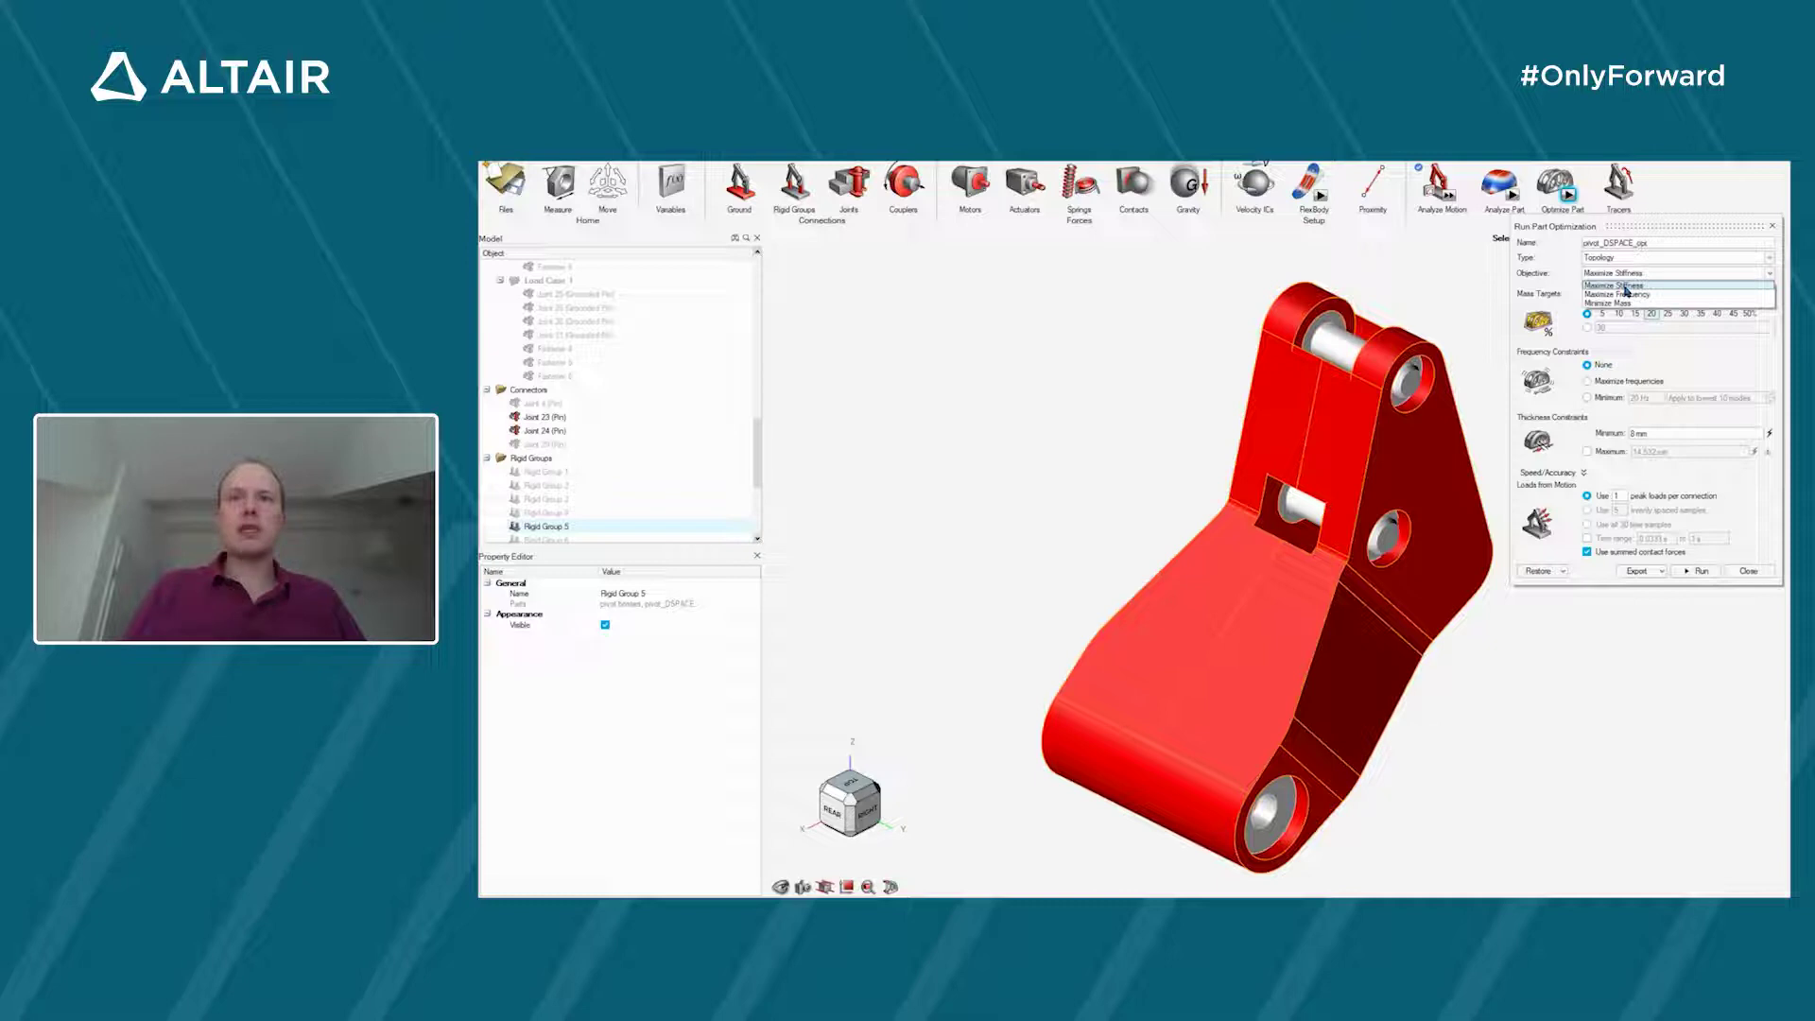
pyautogui.click(1625, 285)
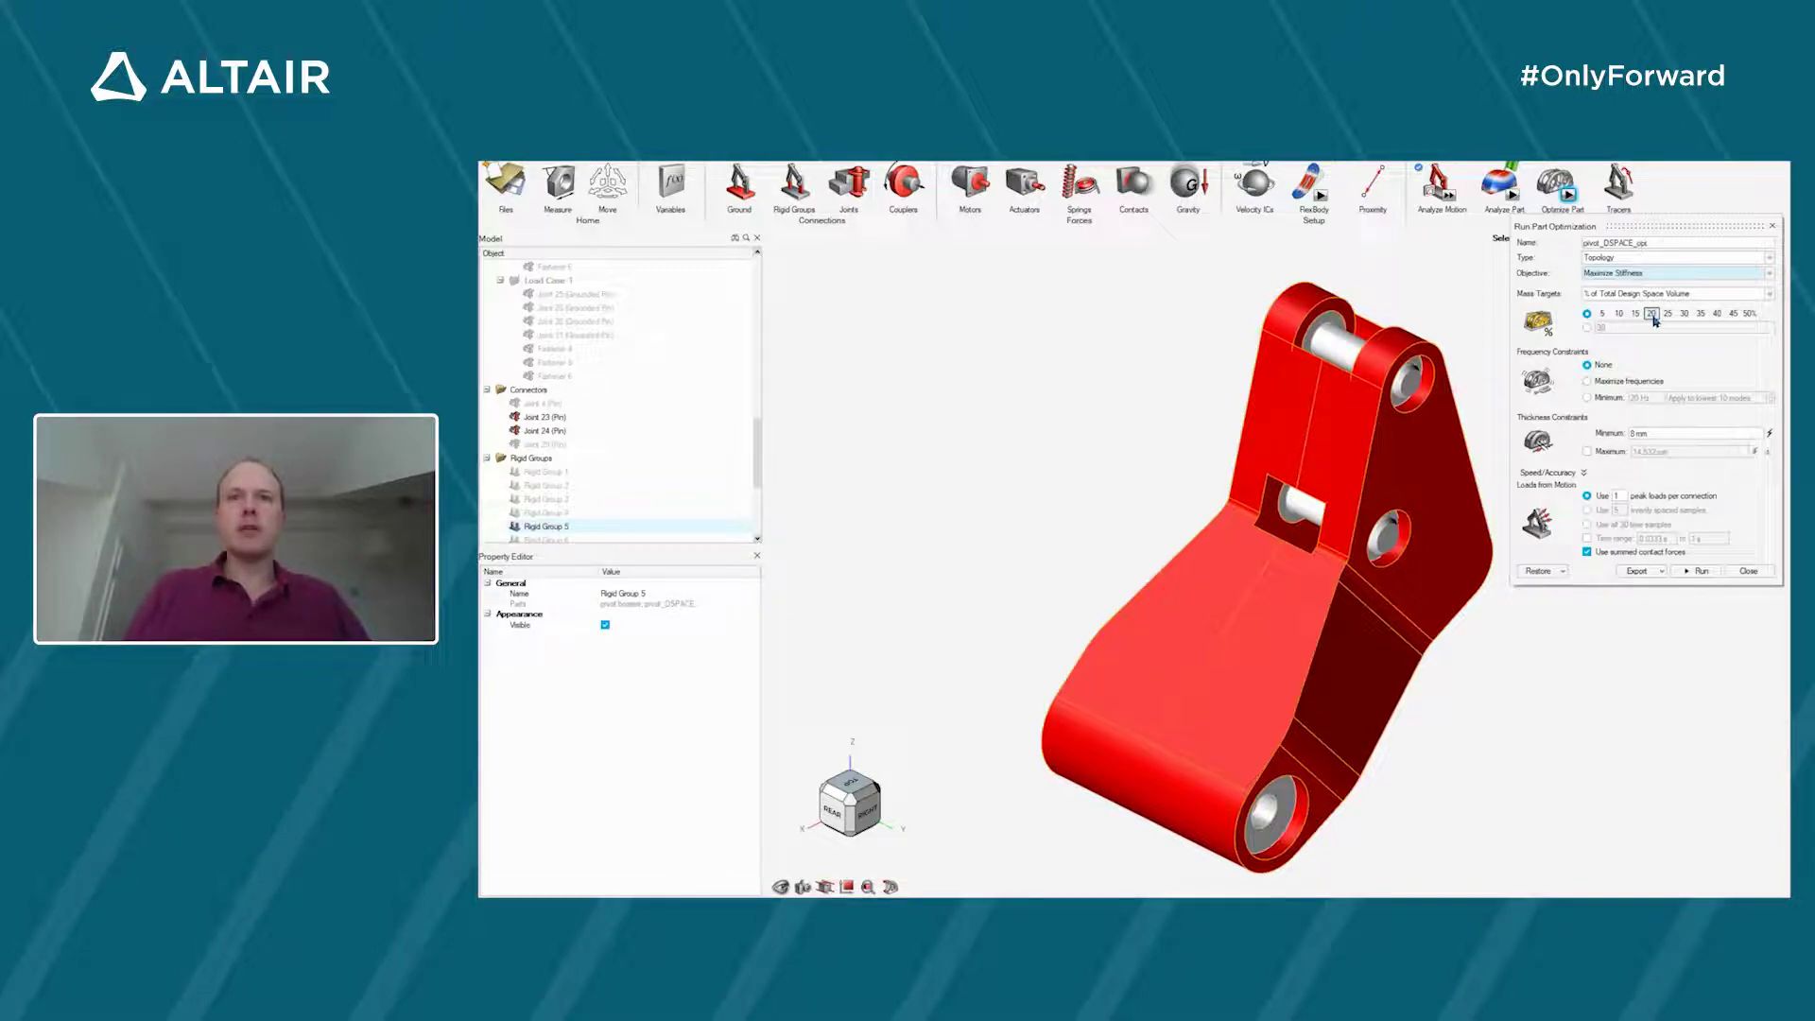
pyautogui.click(1659, 435)
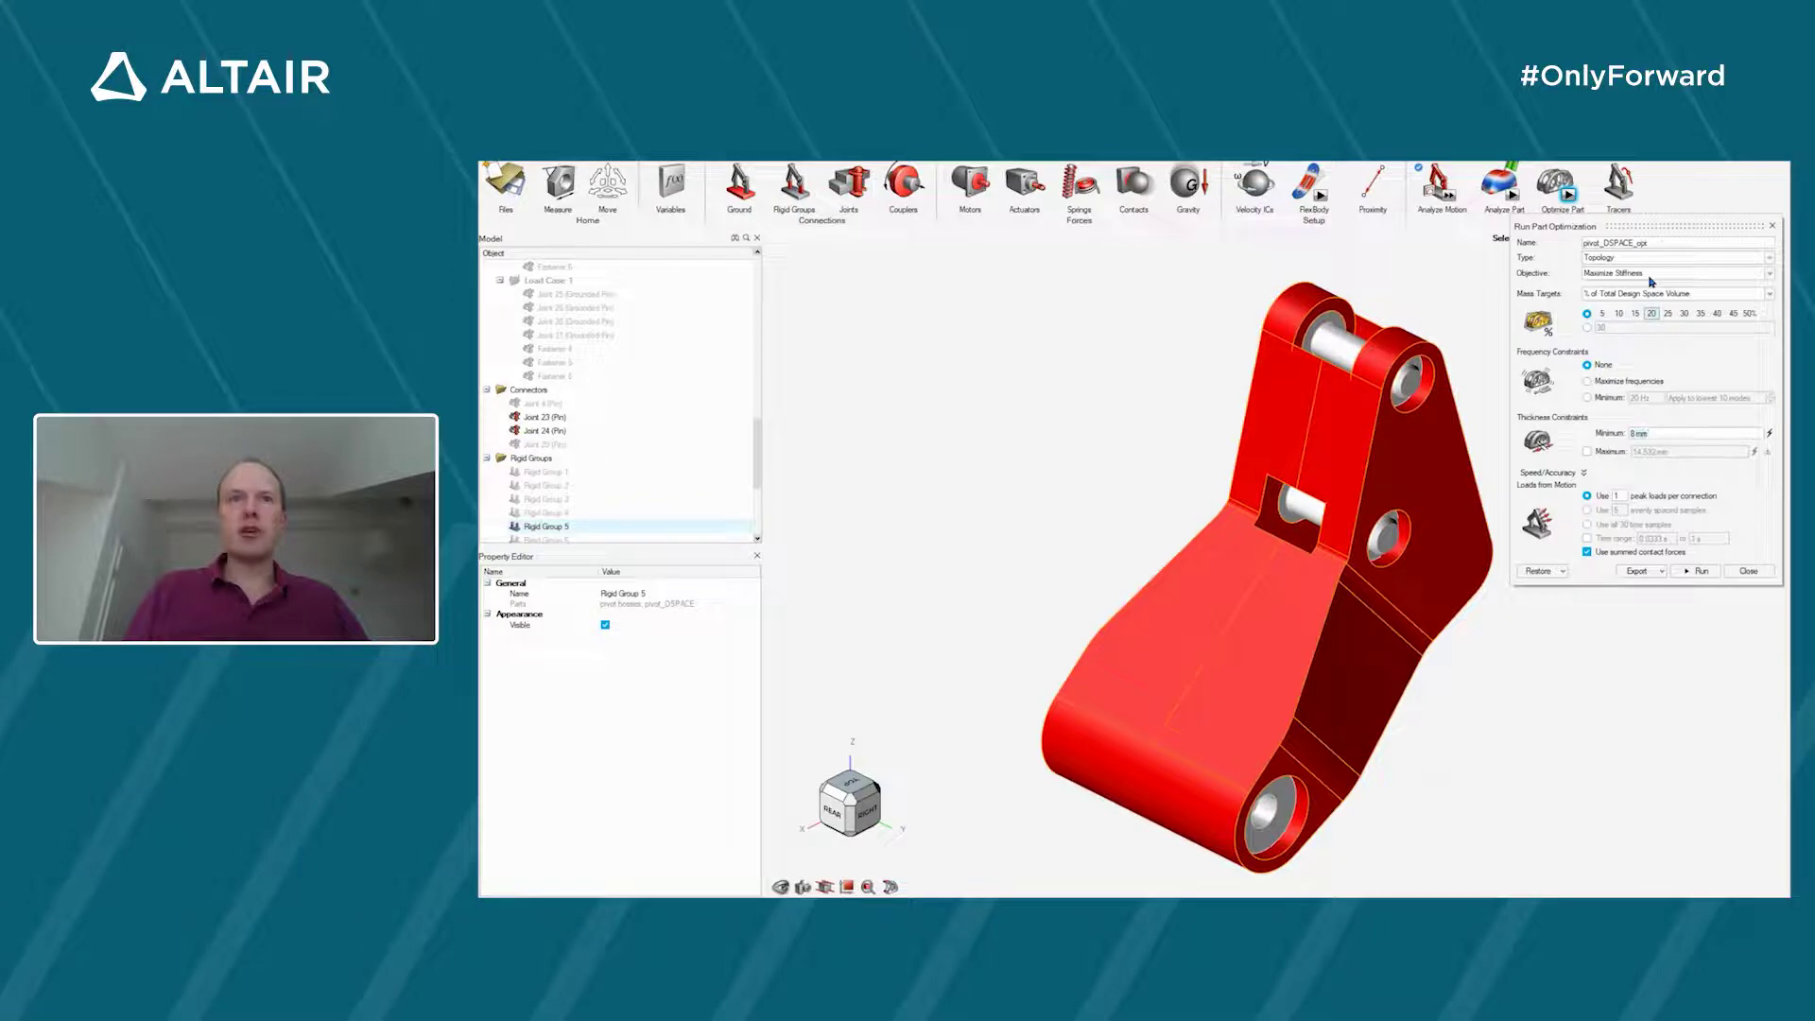
pyautogui.click(1701, 572)
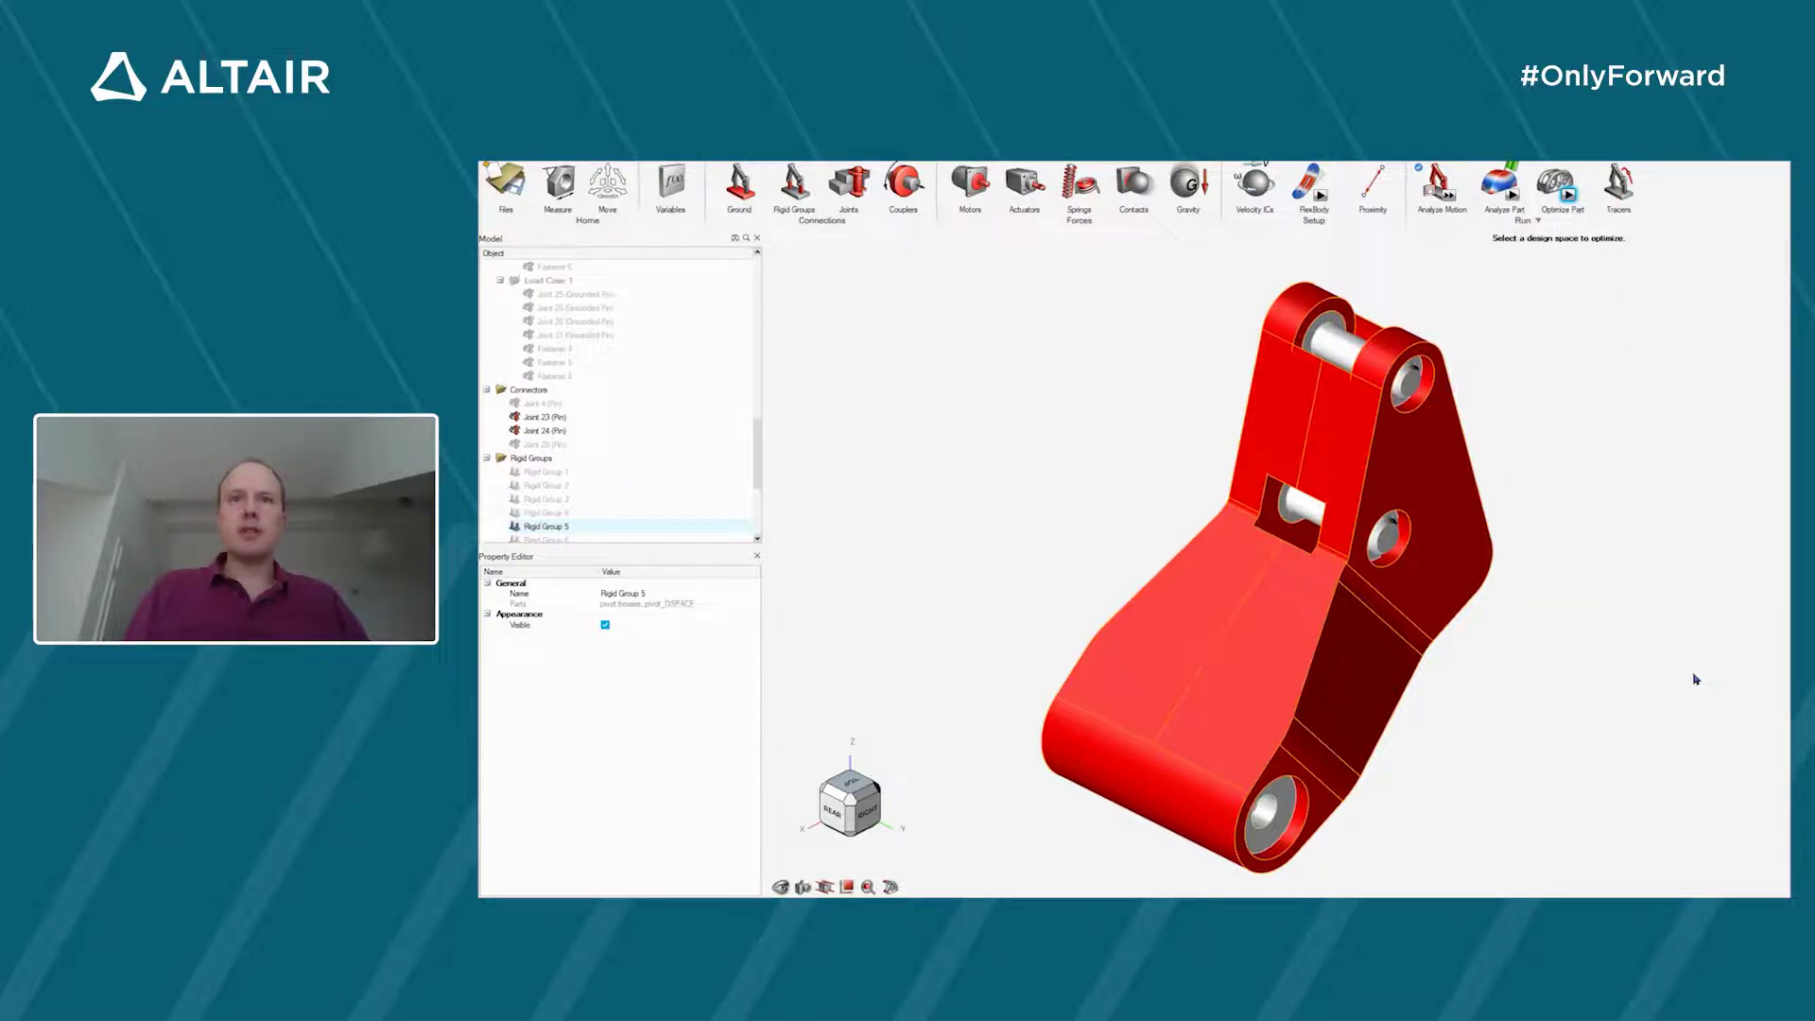
# - Switch the pivot to its first optimized alternative, Max Stiffness Mass 20% (2), and inspect the resulting shape
pyautogui.scroll(6, 597, 431)
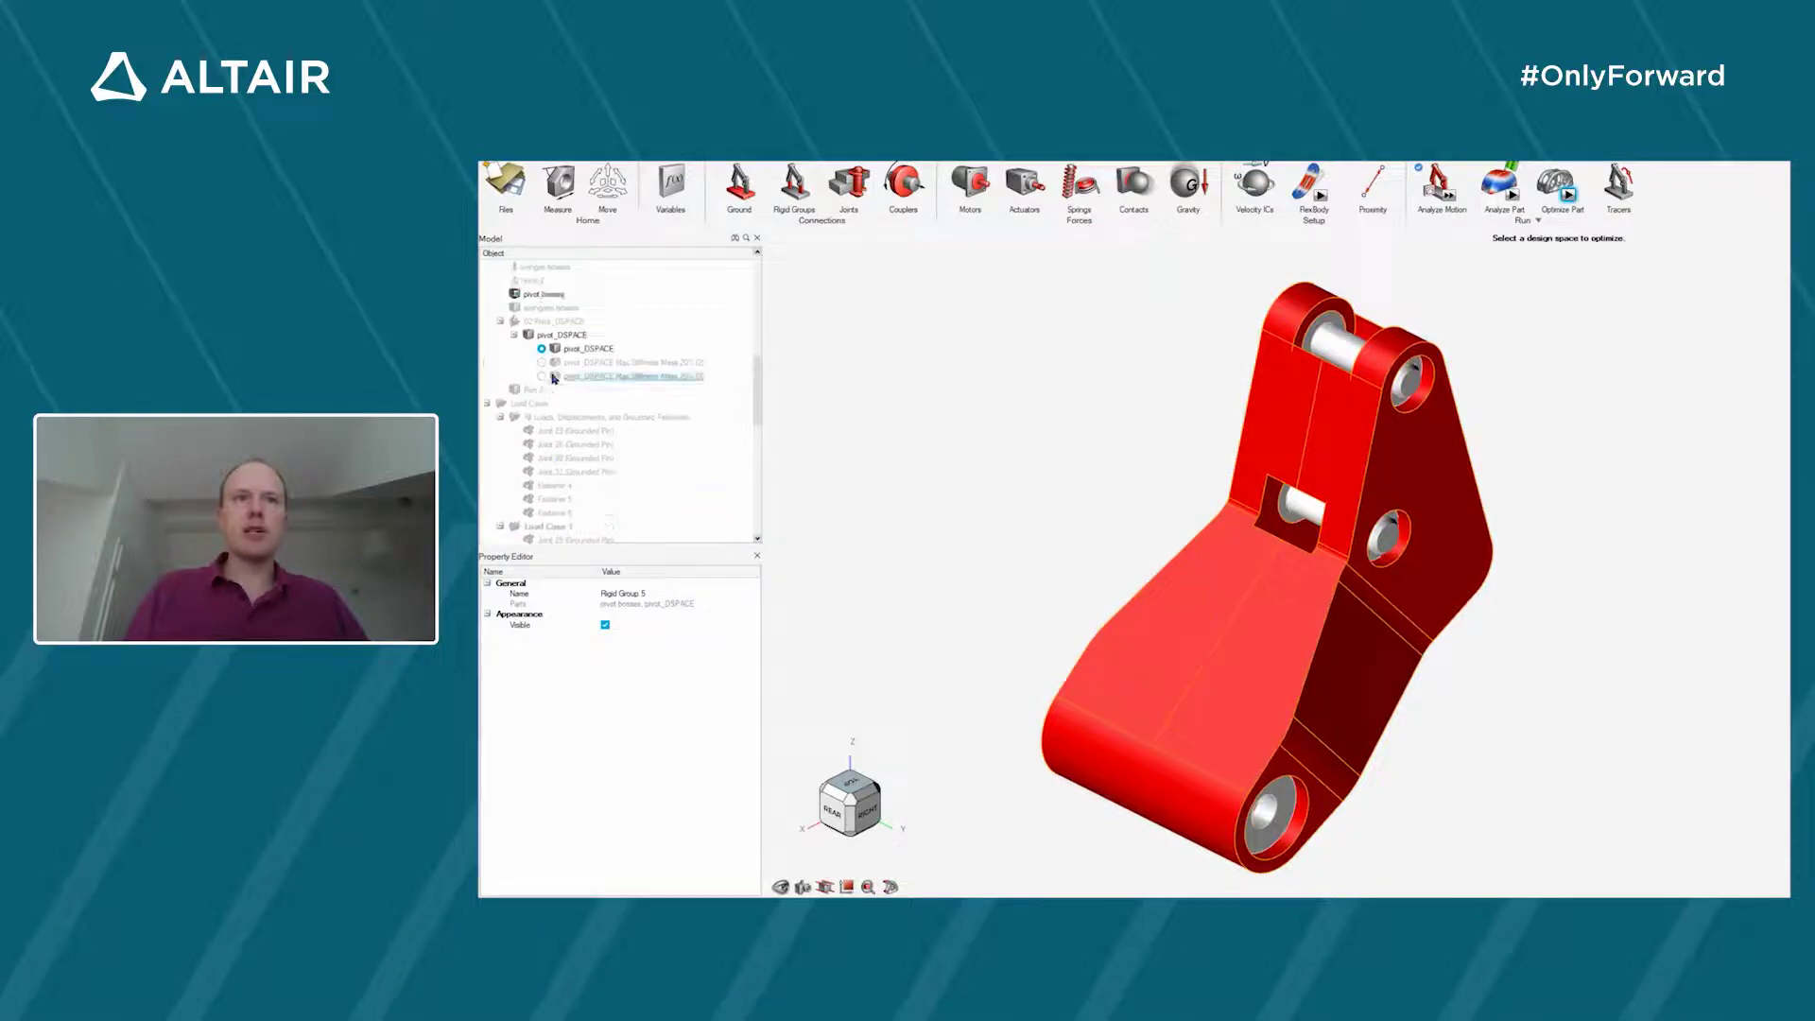
pyautogui.click(543, 363)
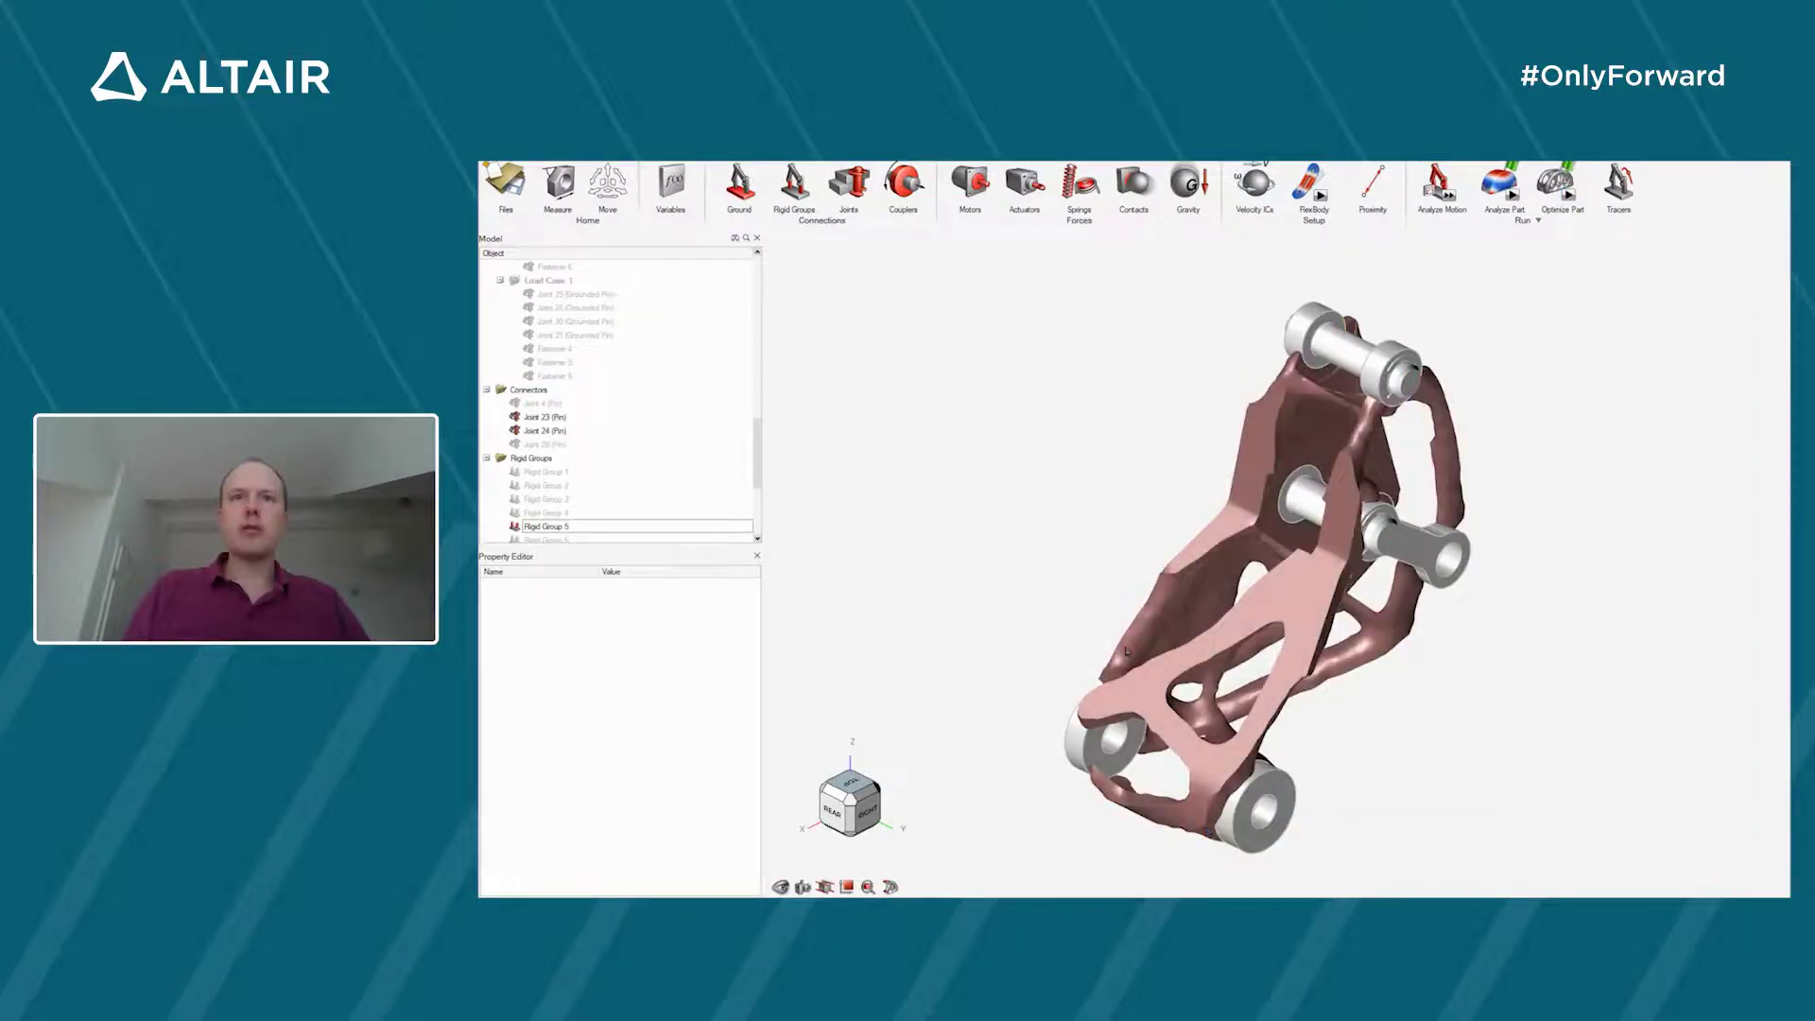
pyautogui.moveTo(1151, 458); pyautogui.dragTo(1170, 421, button='right')
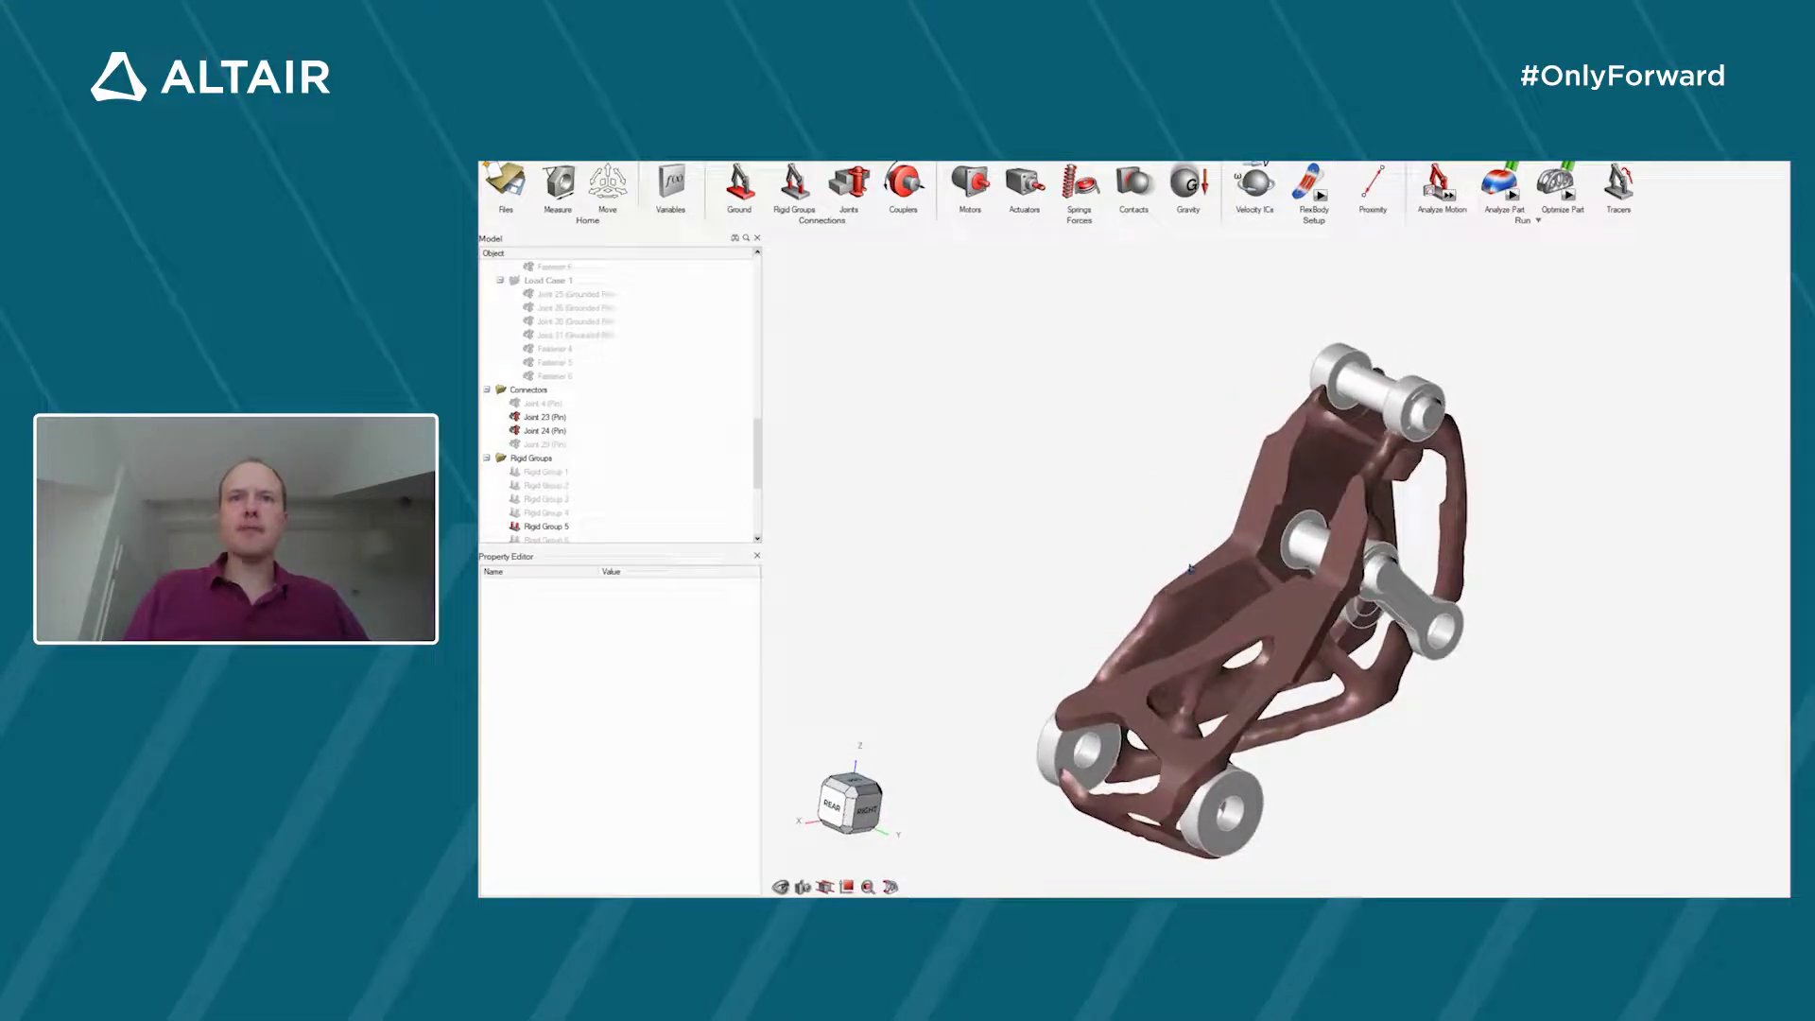
# - Show the complete motorbike rear assembly, hide Part 2, and view the optimized pivot in place between the shock and swingarm
pyautogui.scroll(5, 760, 358)
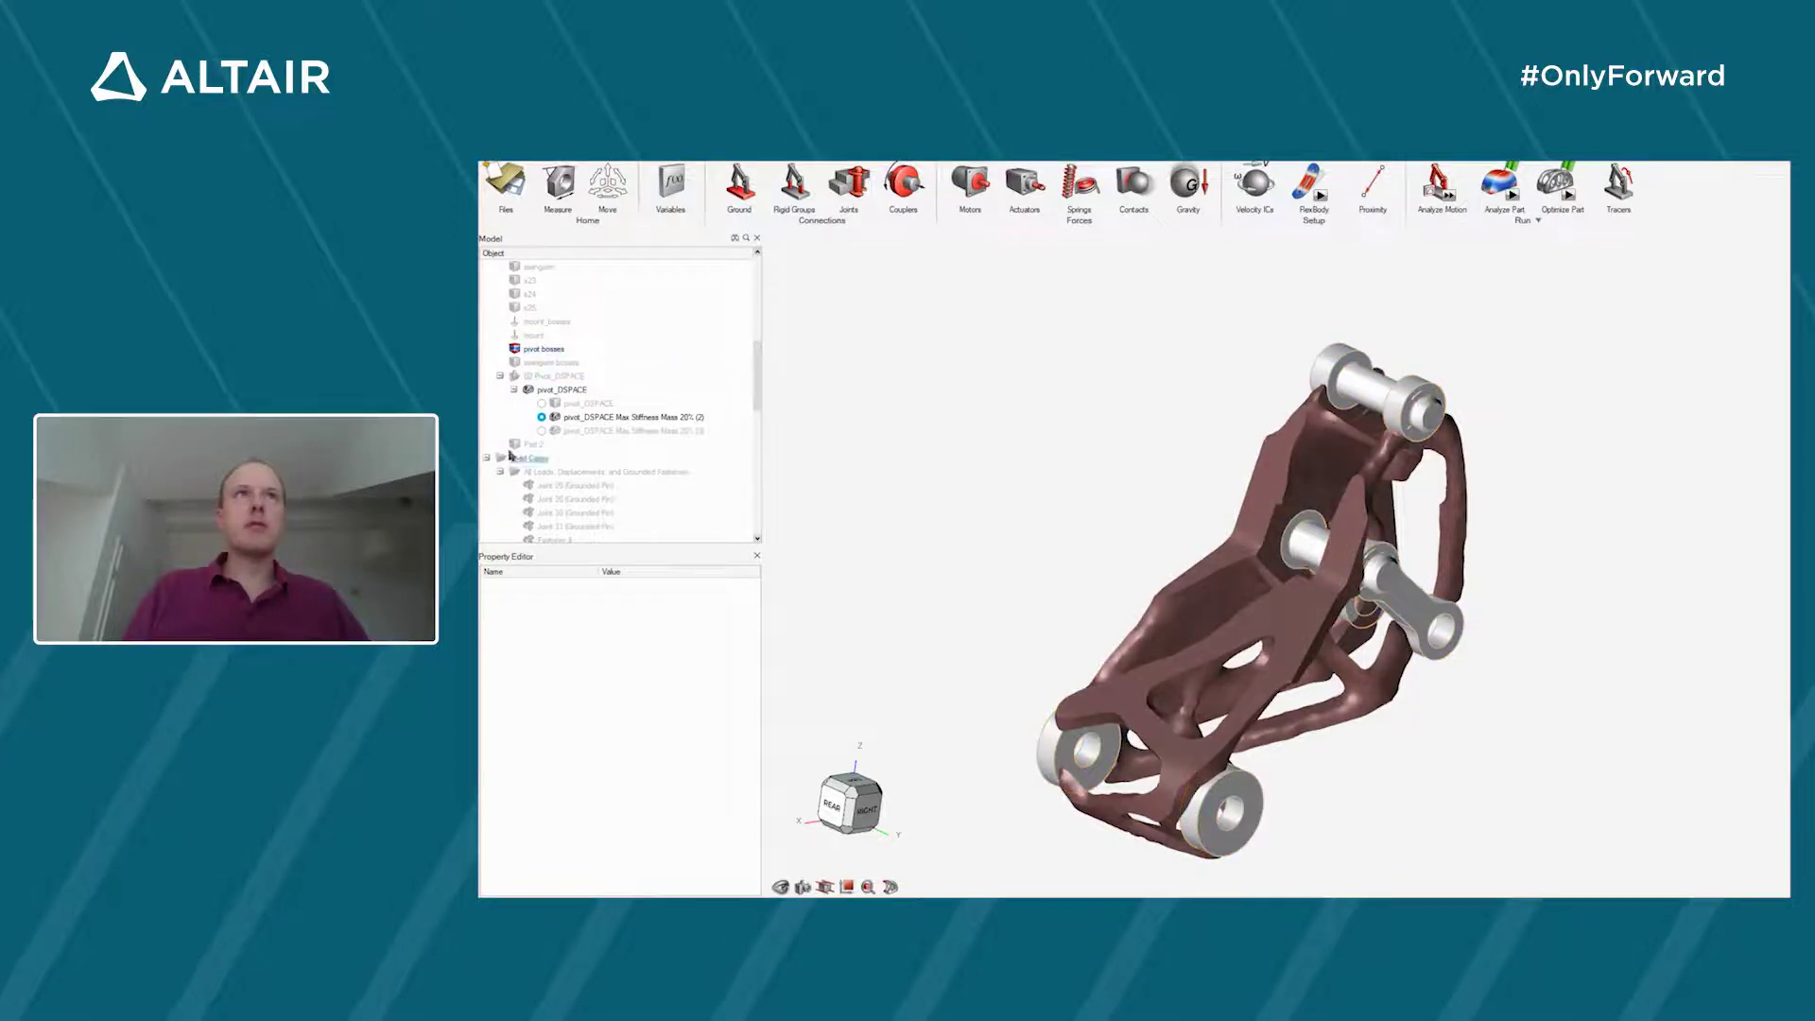
pyautogui.scroll(1, 762, 341)
pyautogui.scroll(5, 763, 338)
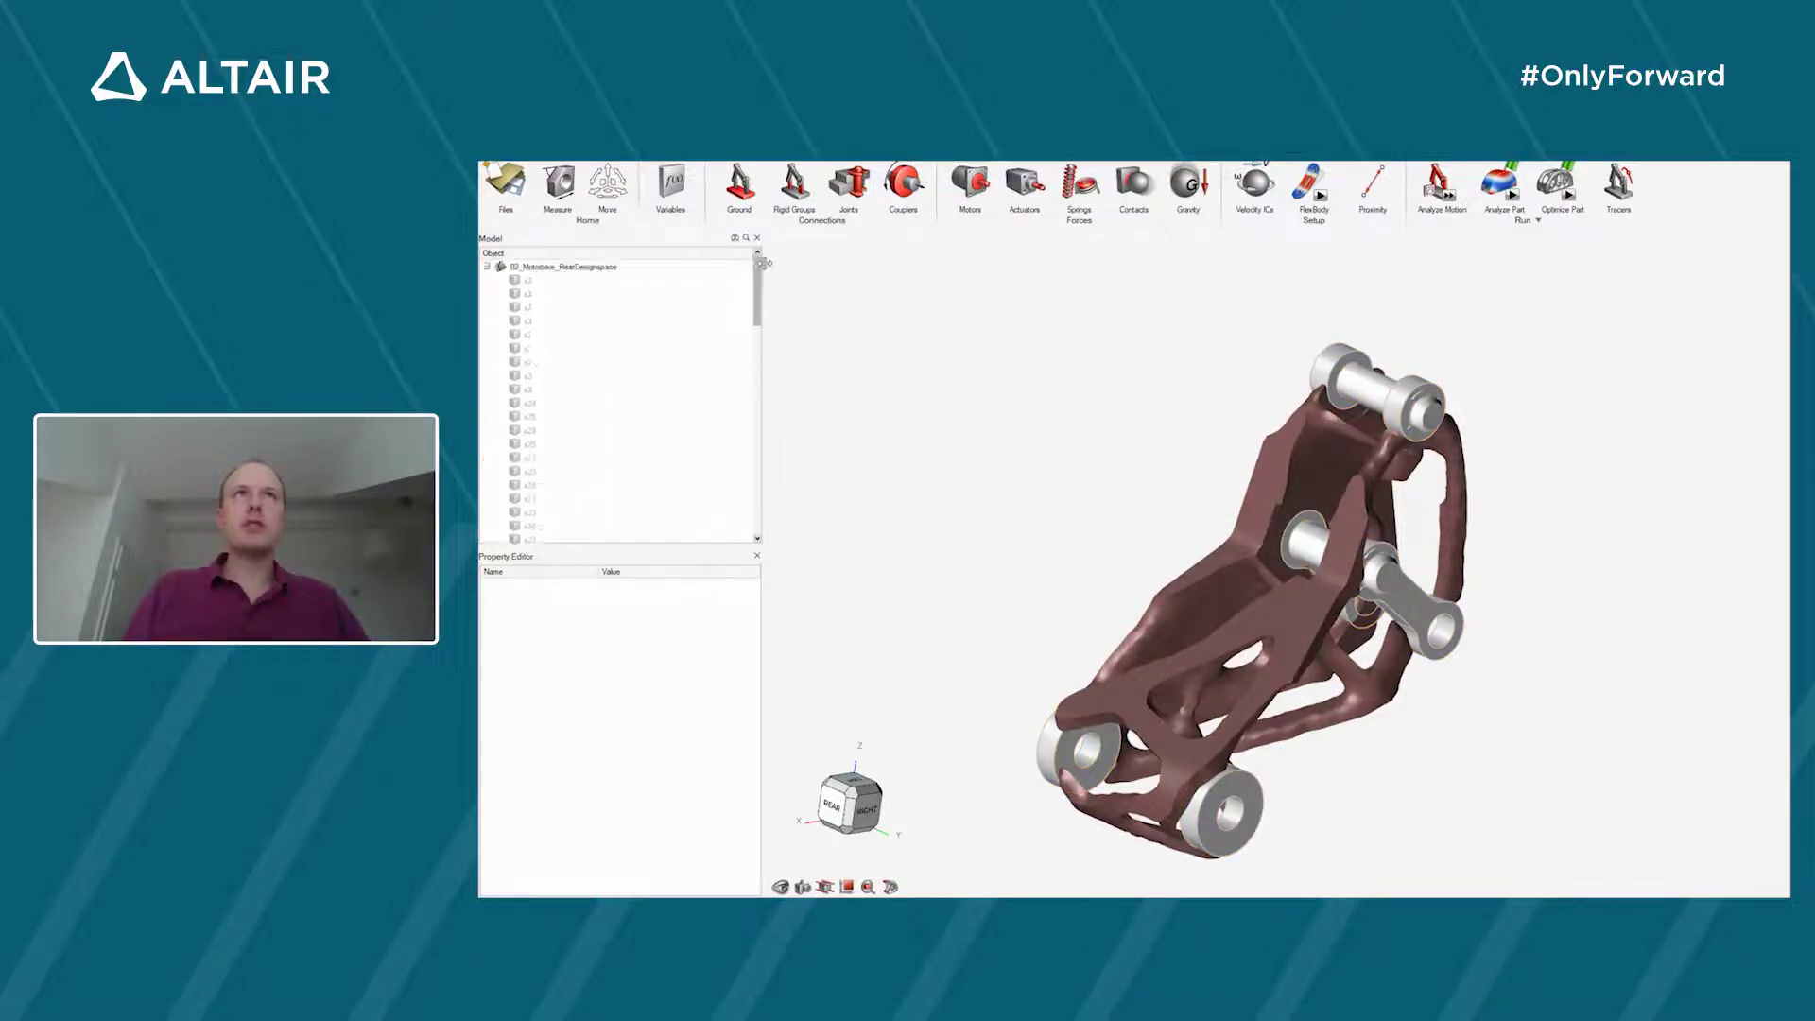
pyautogui.click(502, 267)
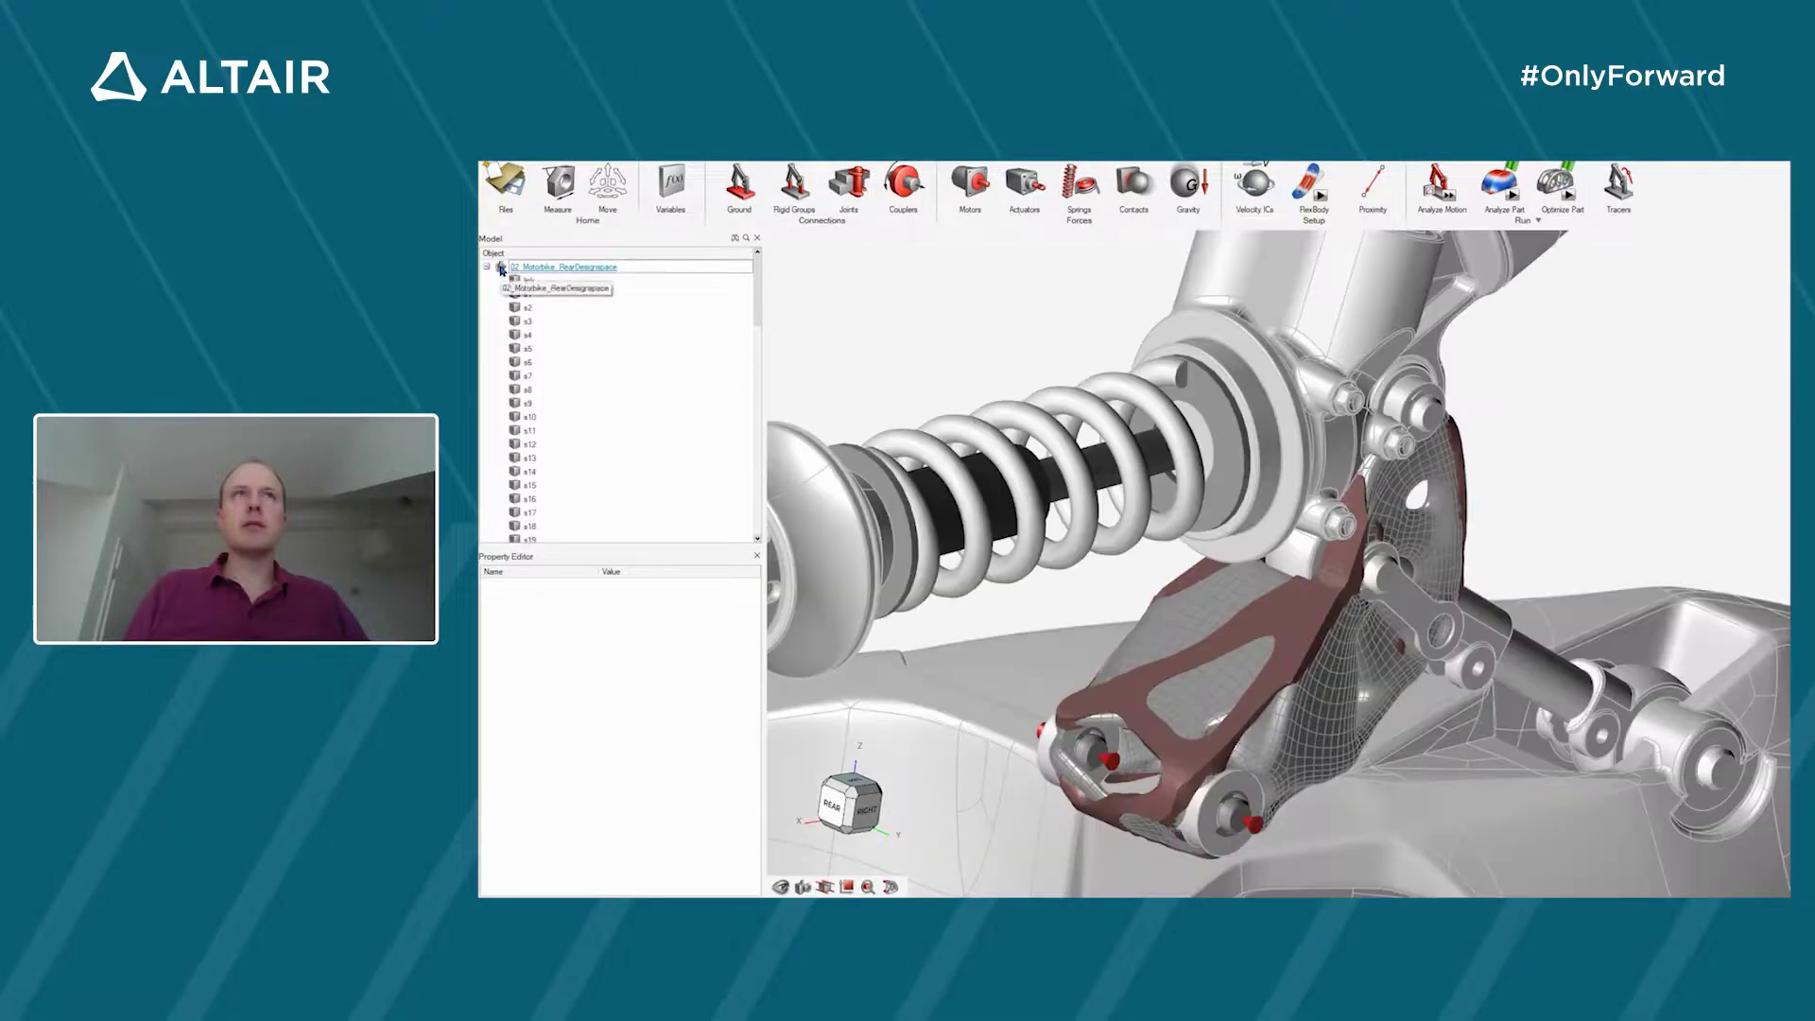
pyautogui.scroll(-10, 532, 414)
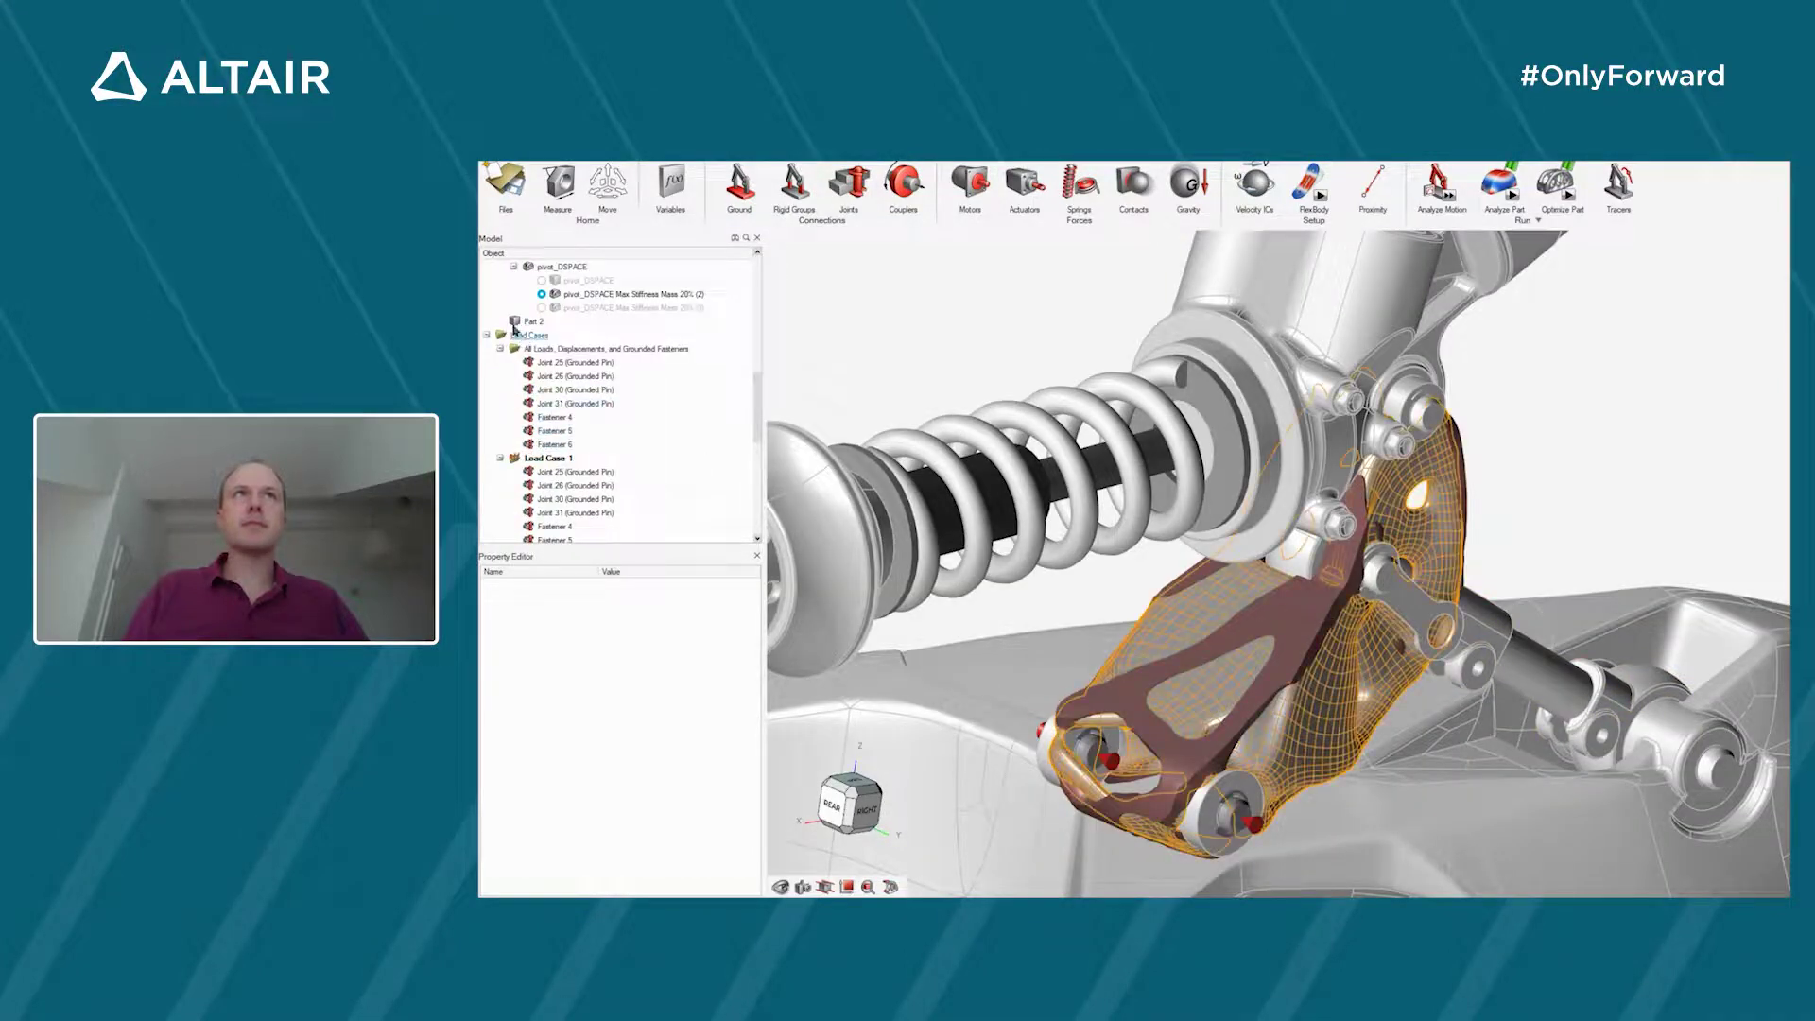
pyautogui.moveTo(1151, 522); pyautogui.dragTo(972, 856, button='right')
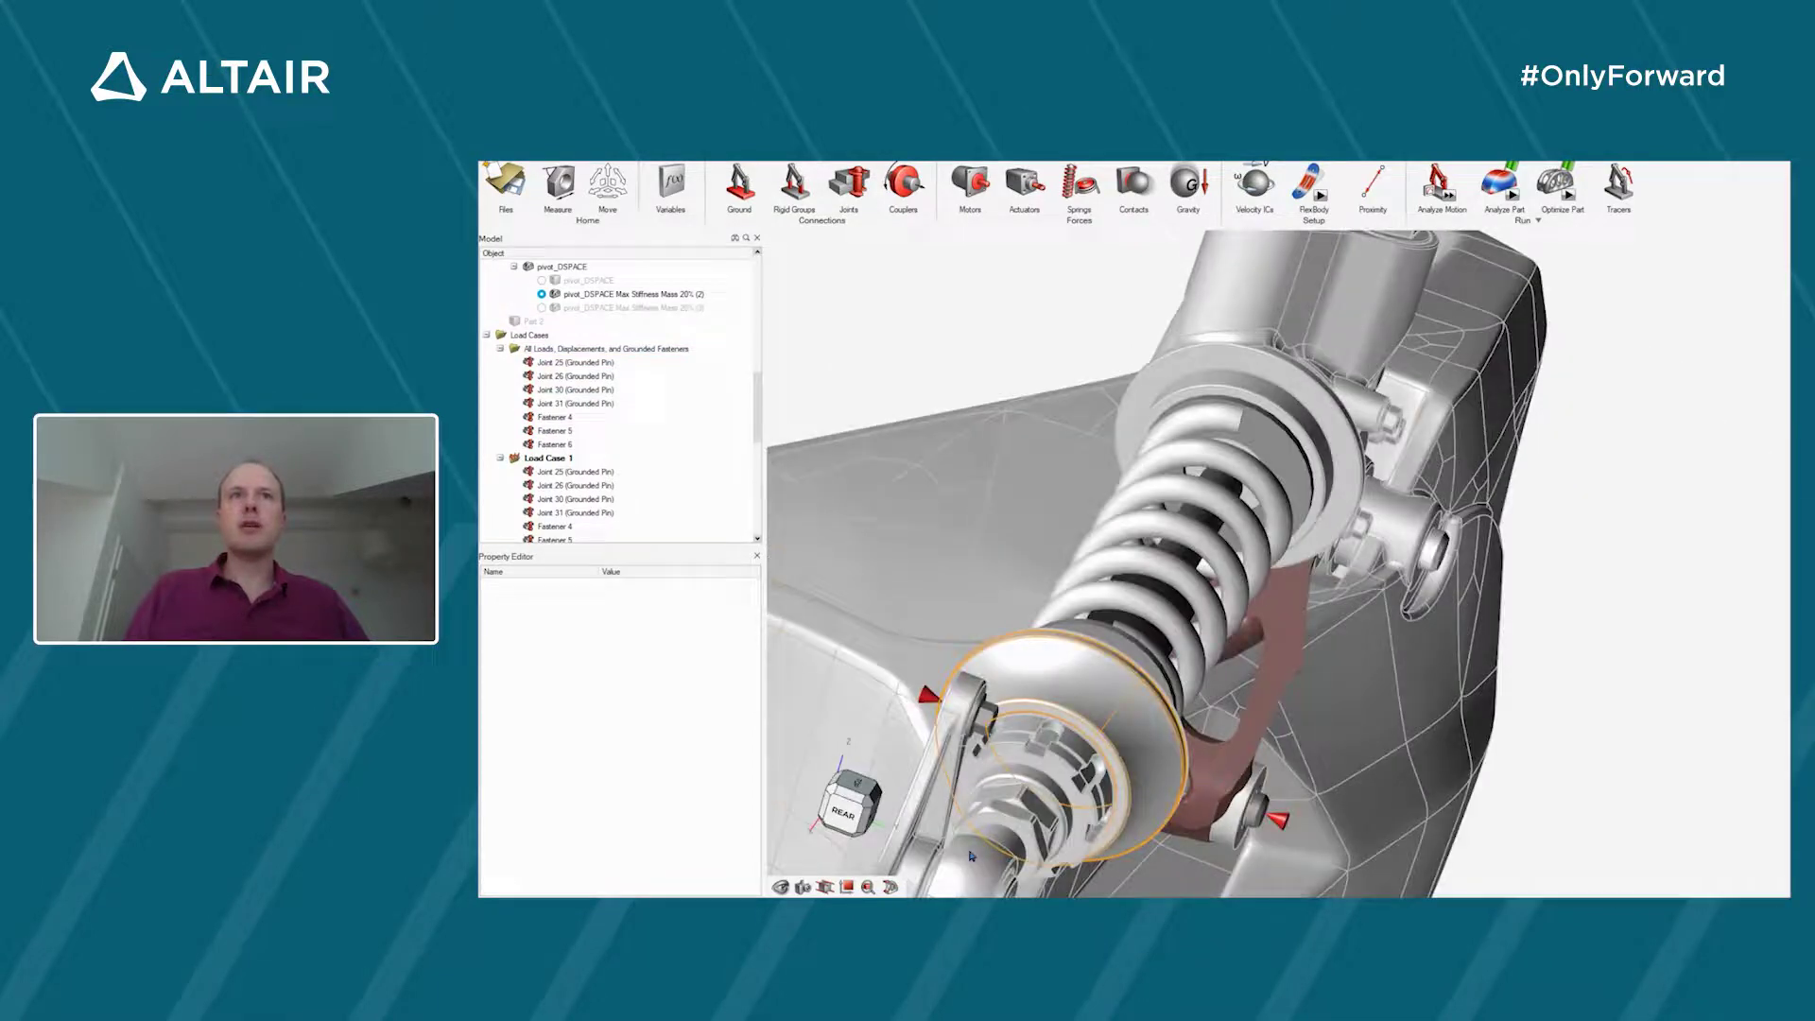
pyautogui.click(851, 806)
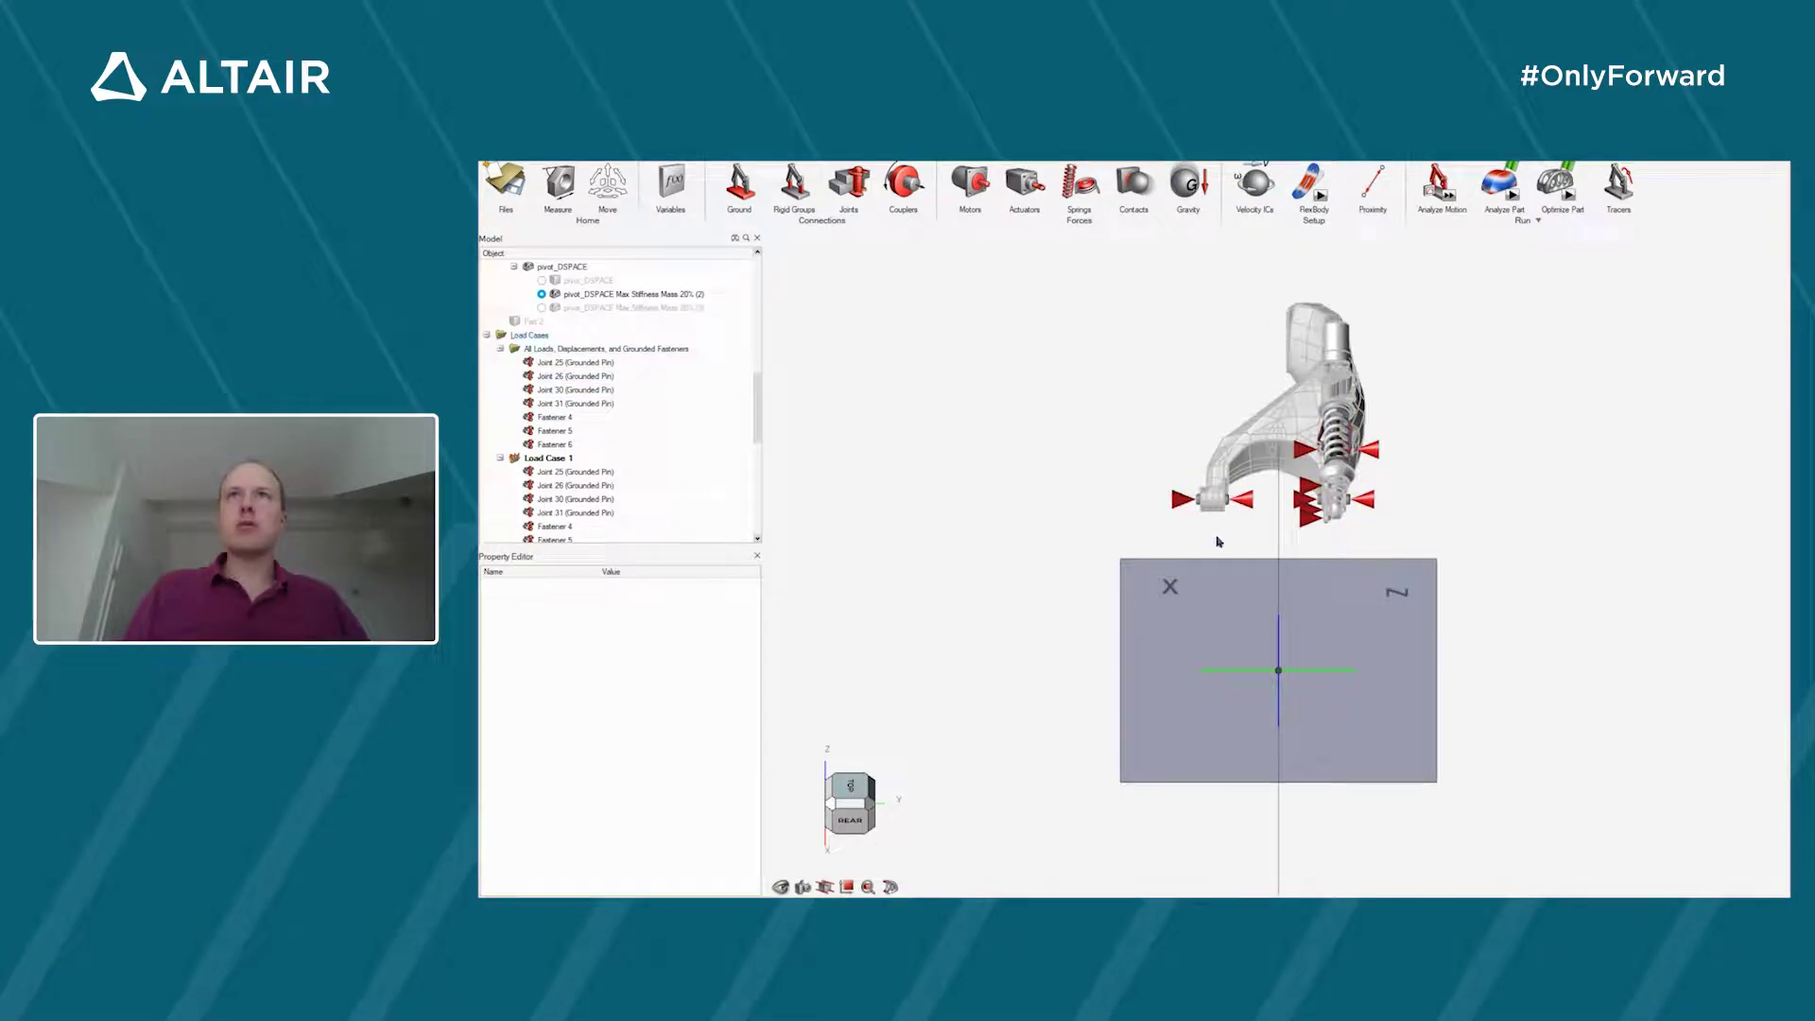
pyautogui.moveTo(1409, 521); pyautogui.dragTo(1345, 564, button='right')
pyautogui.scroll(4, 1336, 492)
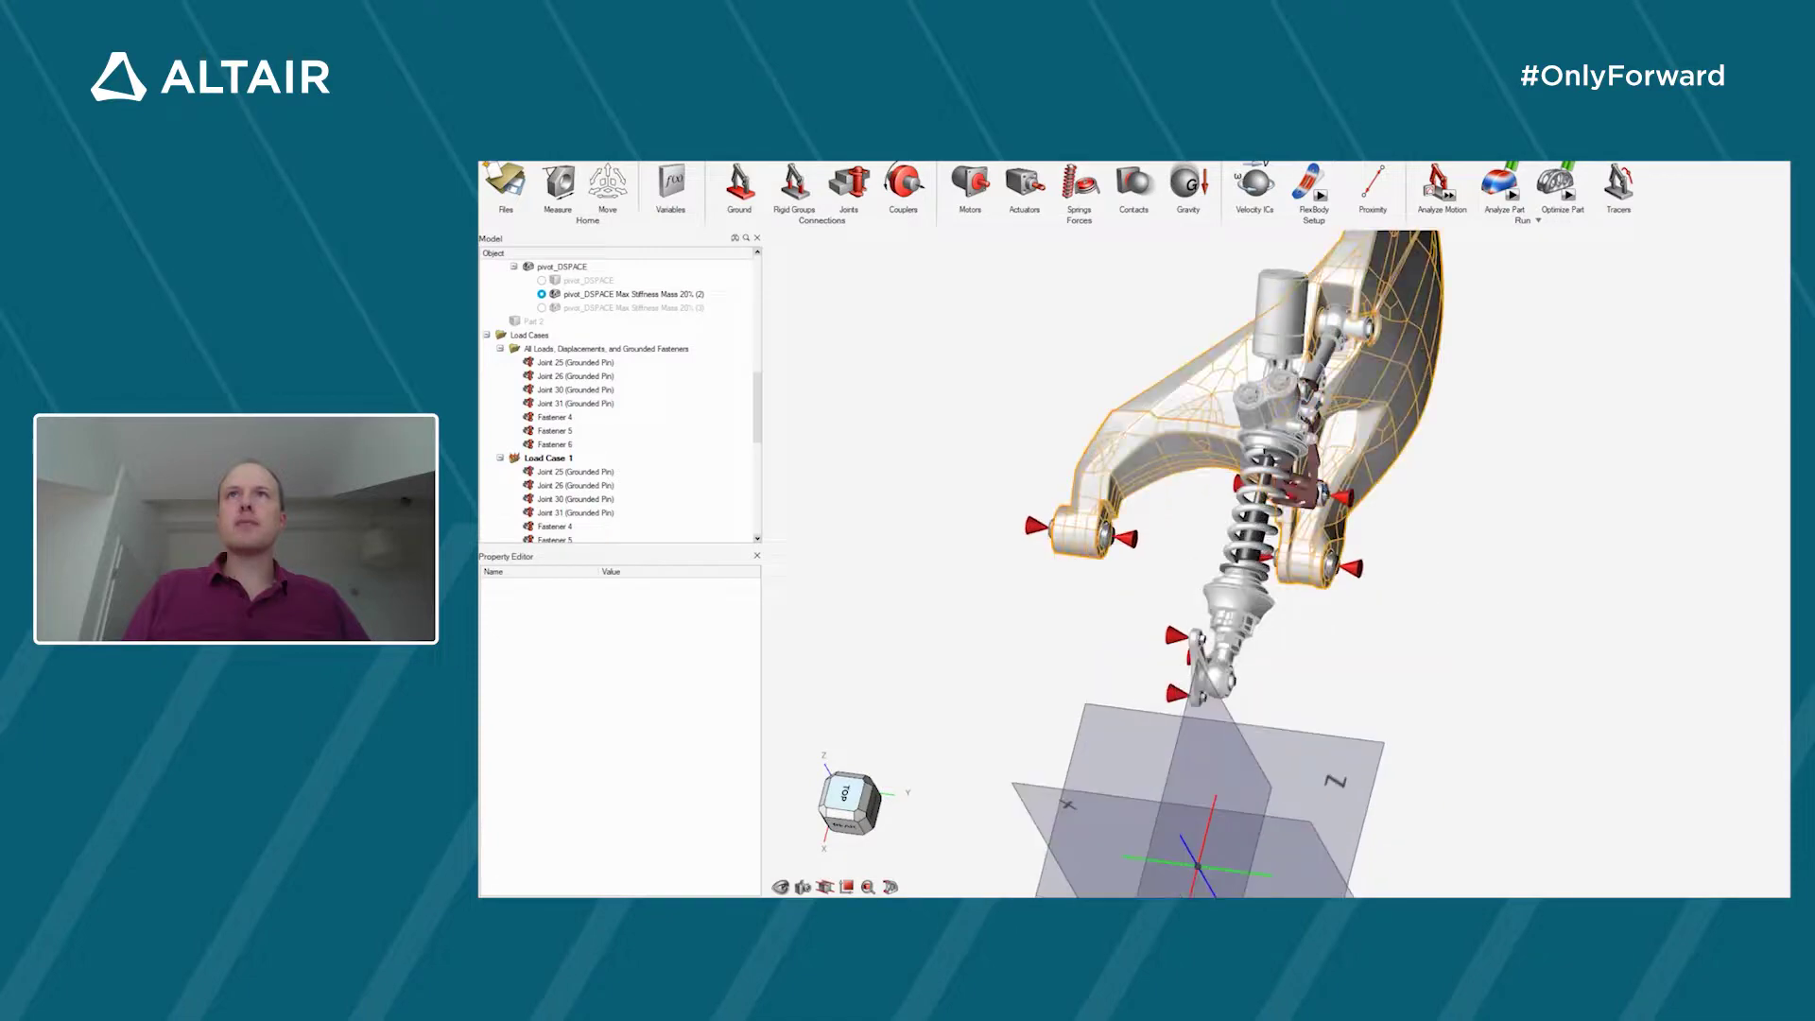
pyautogui.moveTo(1375, 499); pyautogui.dragTo(1153, 602, button='right')
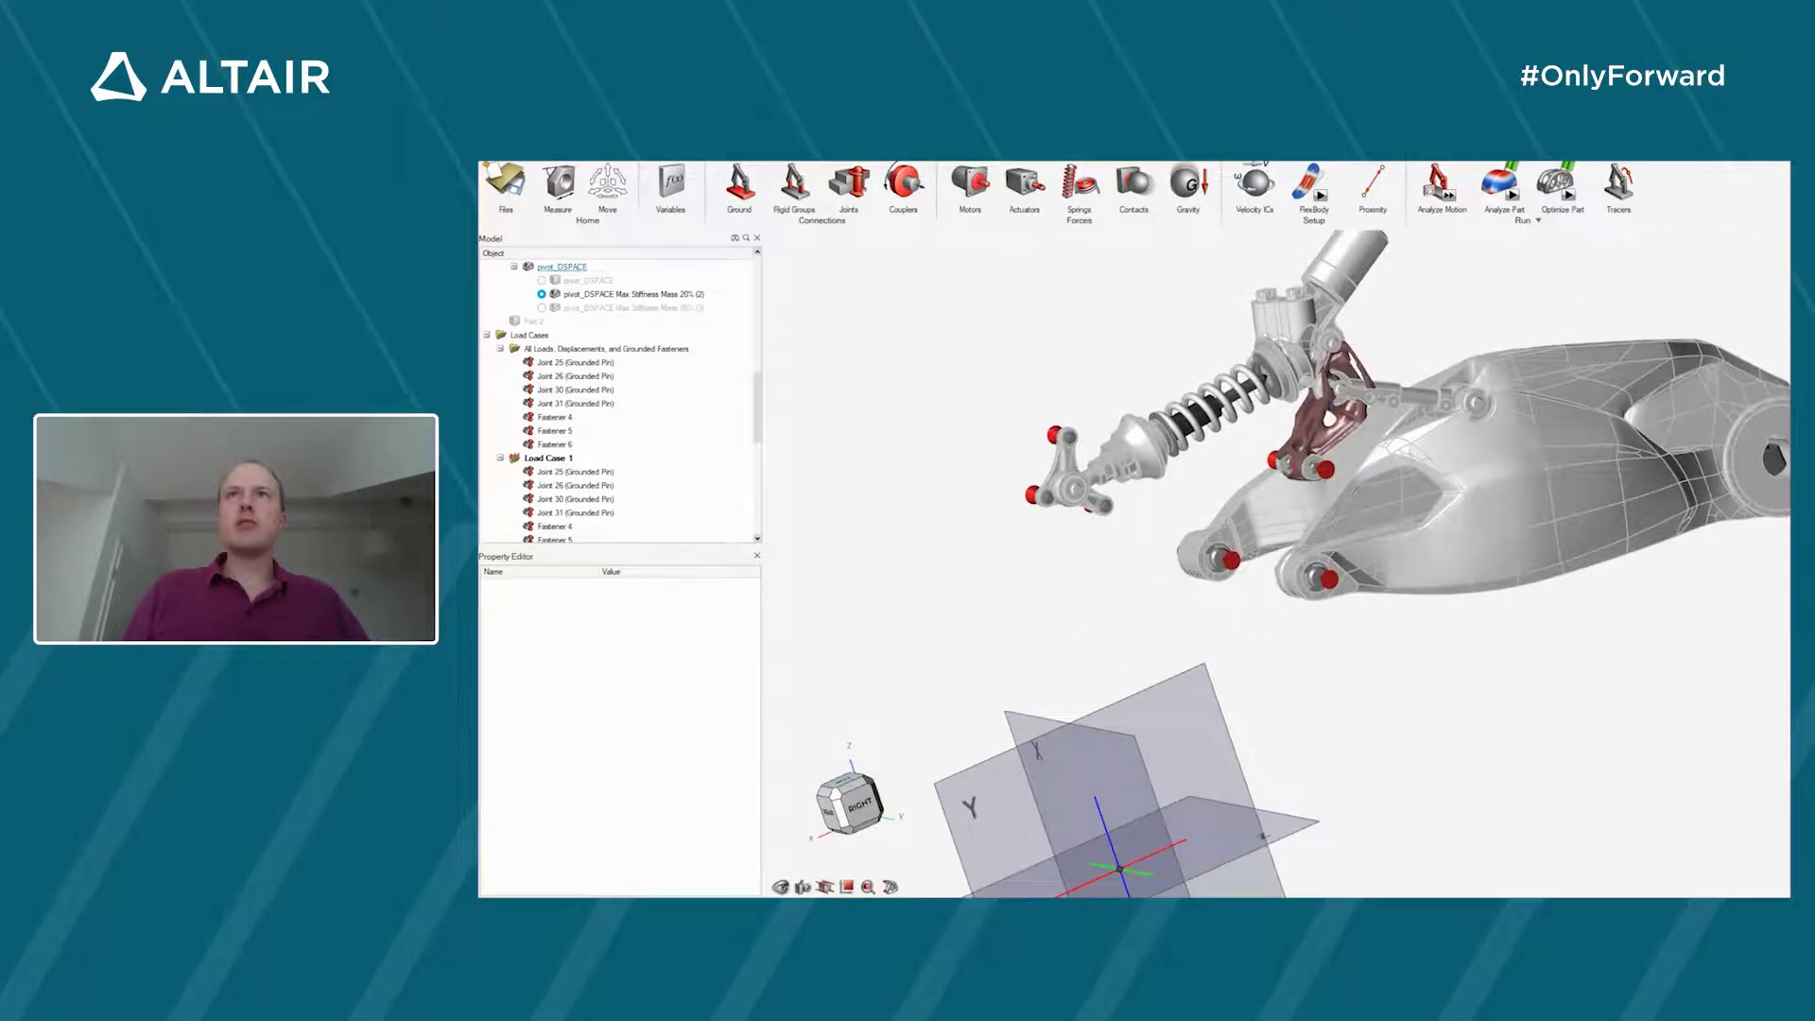
# - Isolate the optimized pivot together with its pivot bosses
pyautogui.click(1320, 426)
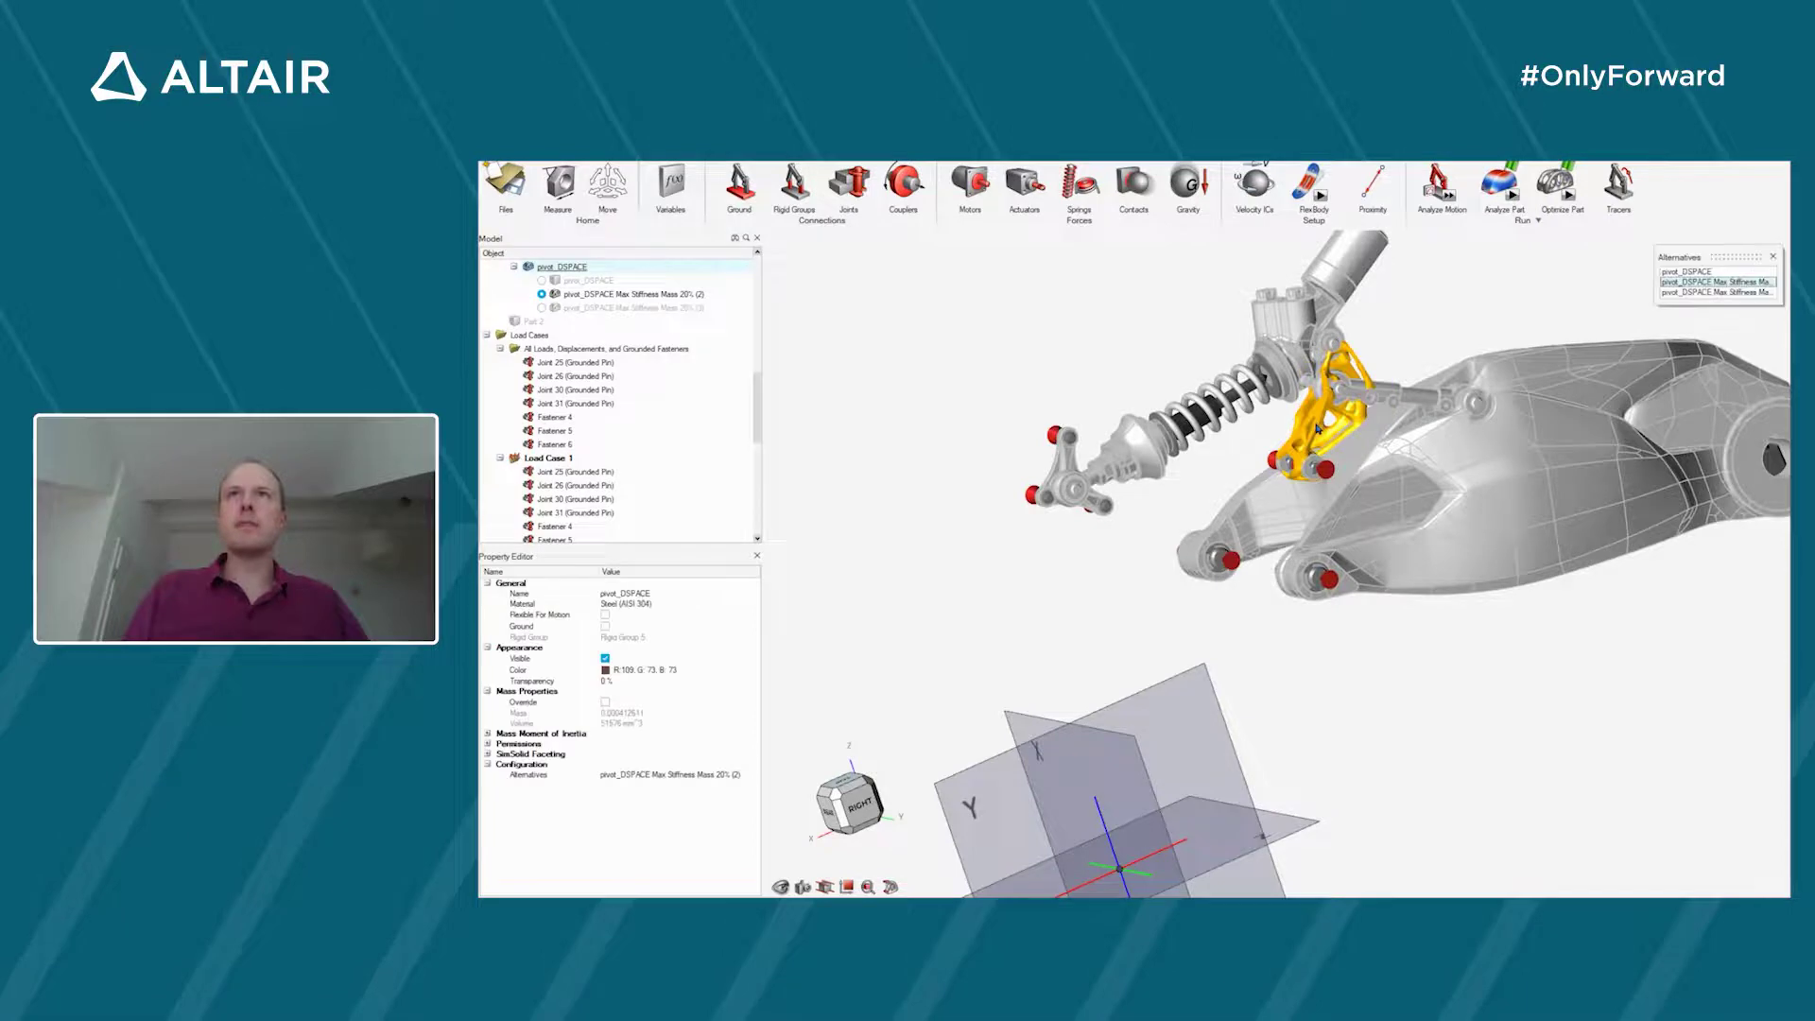
pyautogui.click(1327, 422)
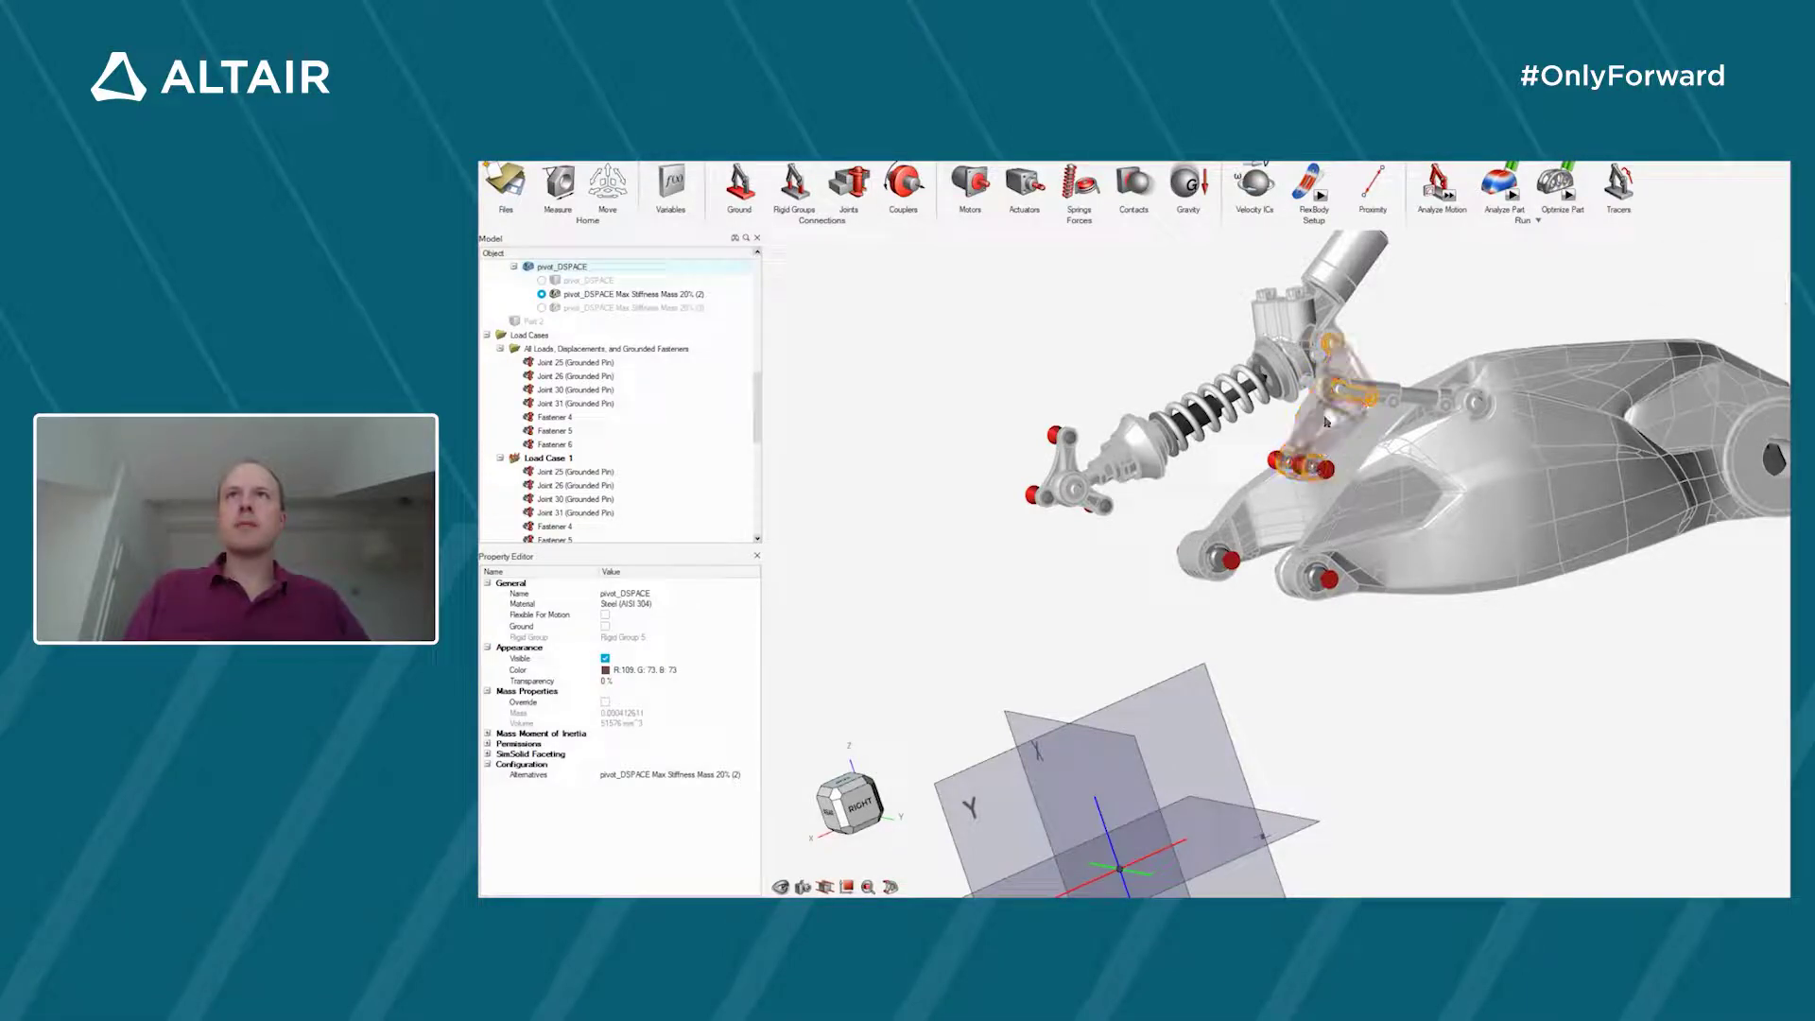
pyautogui.click(1358, 405)
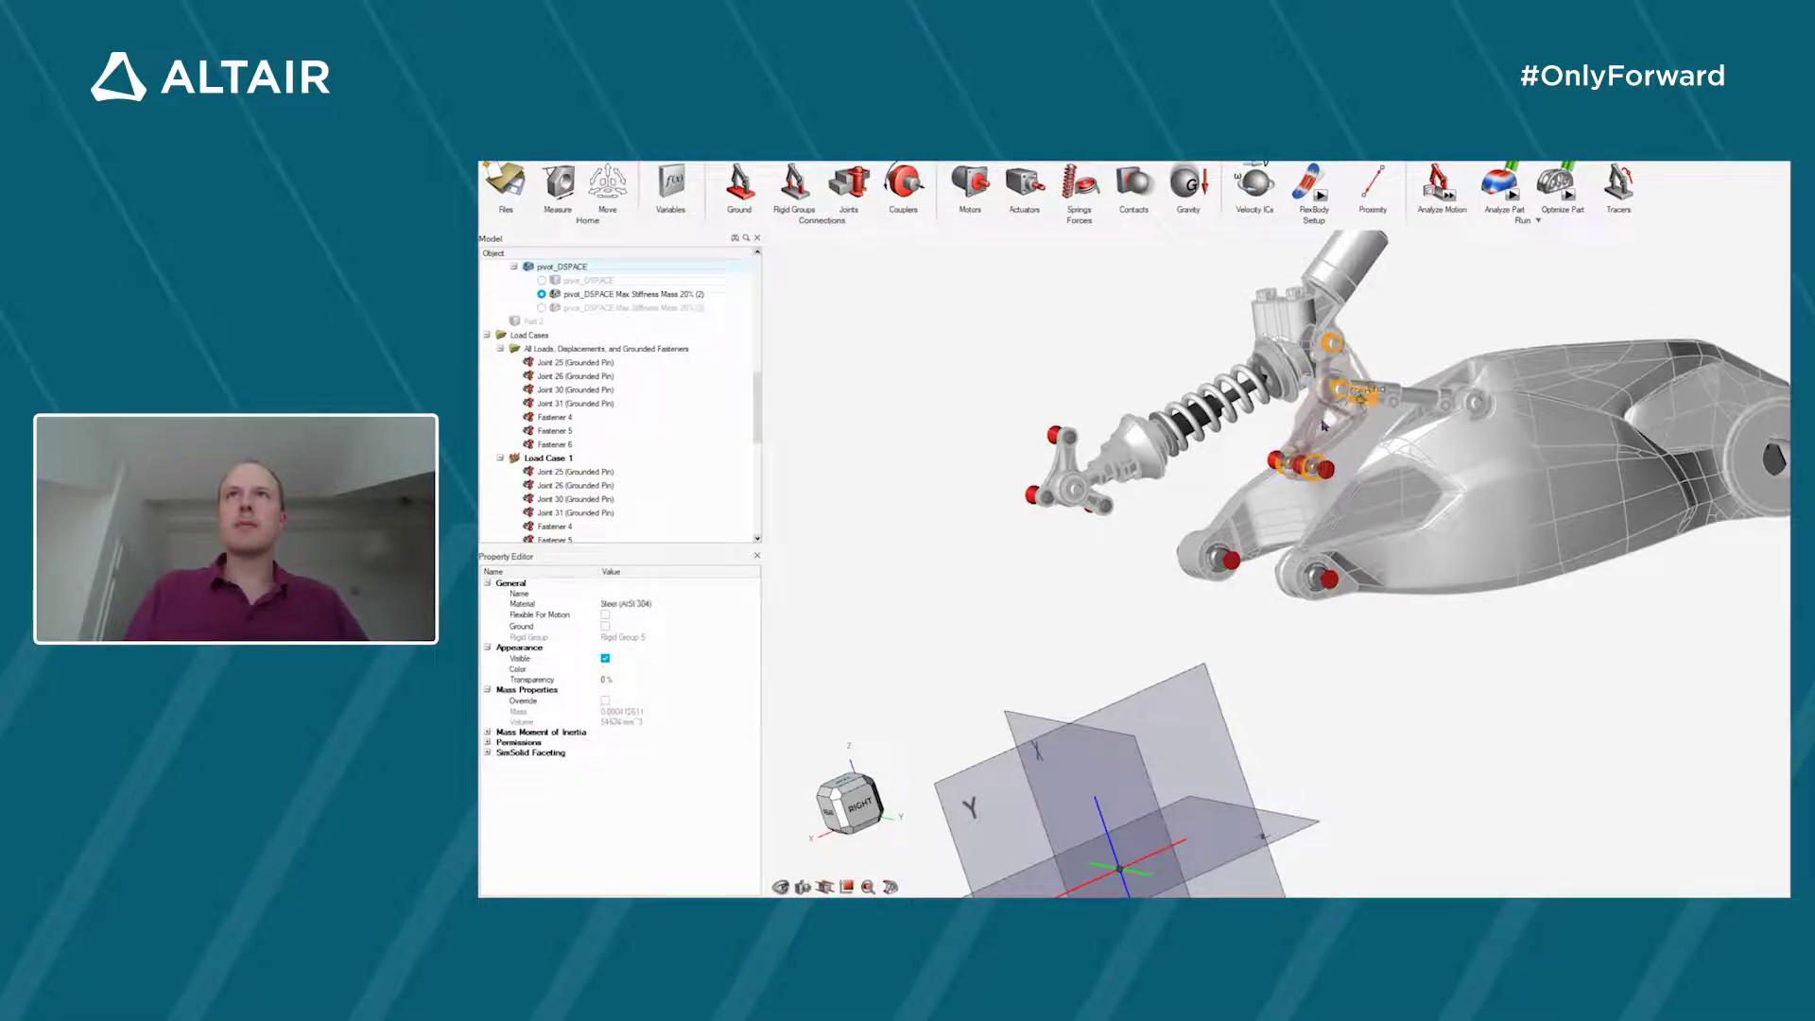
pyautogui.click(1325, 427)
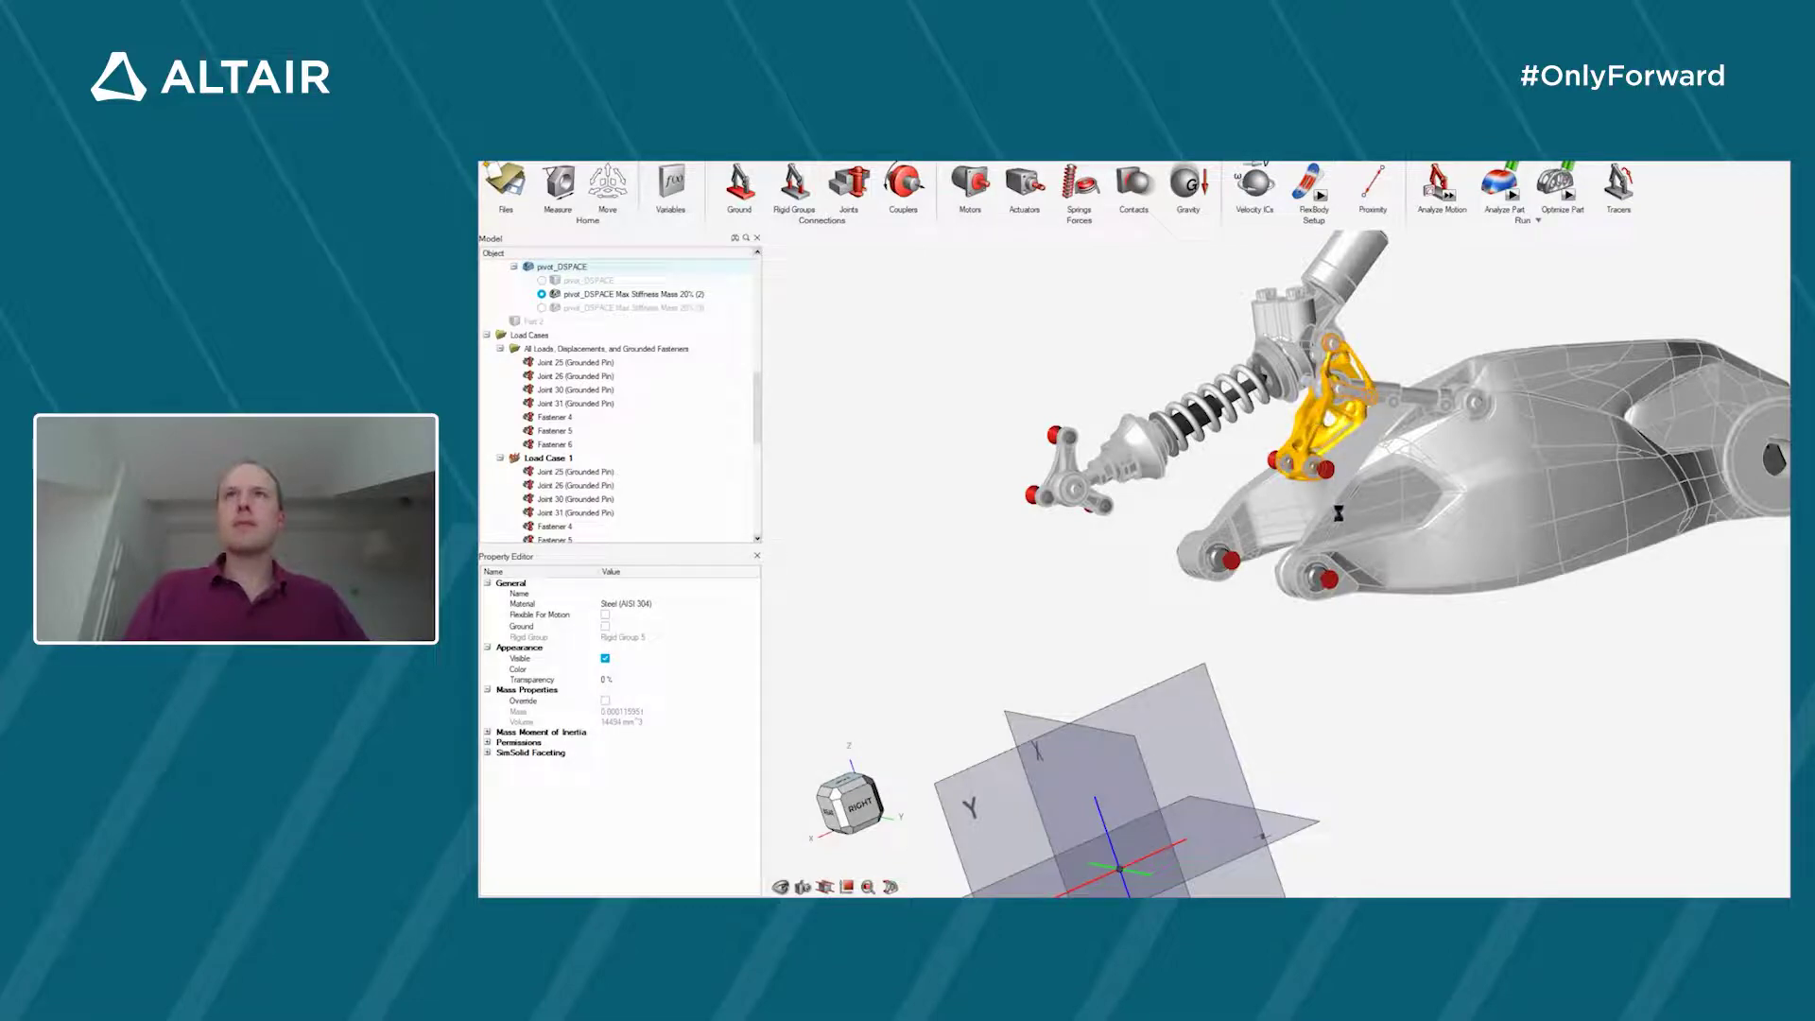
pyautogui.press('i')
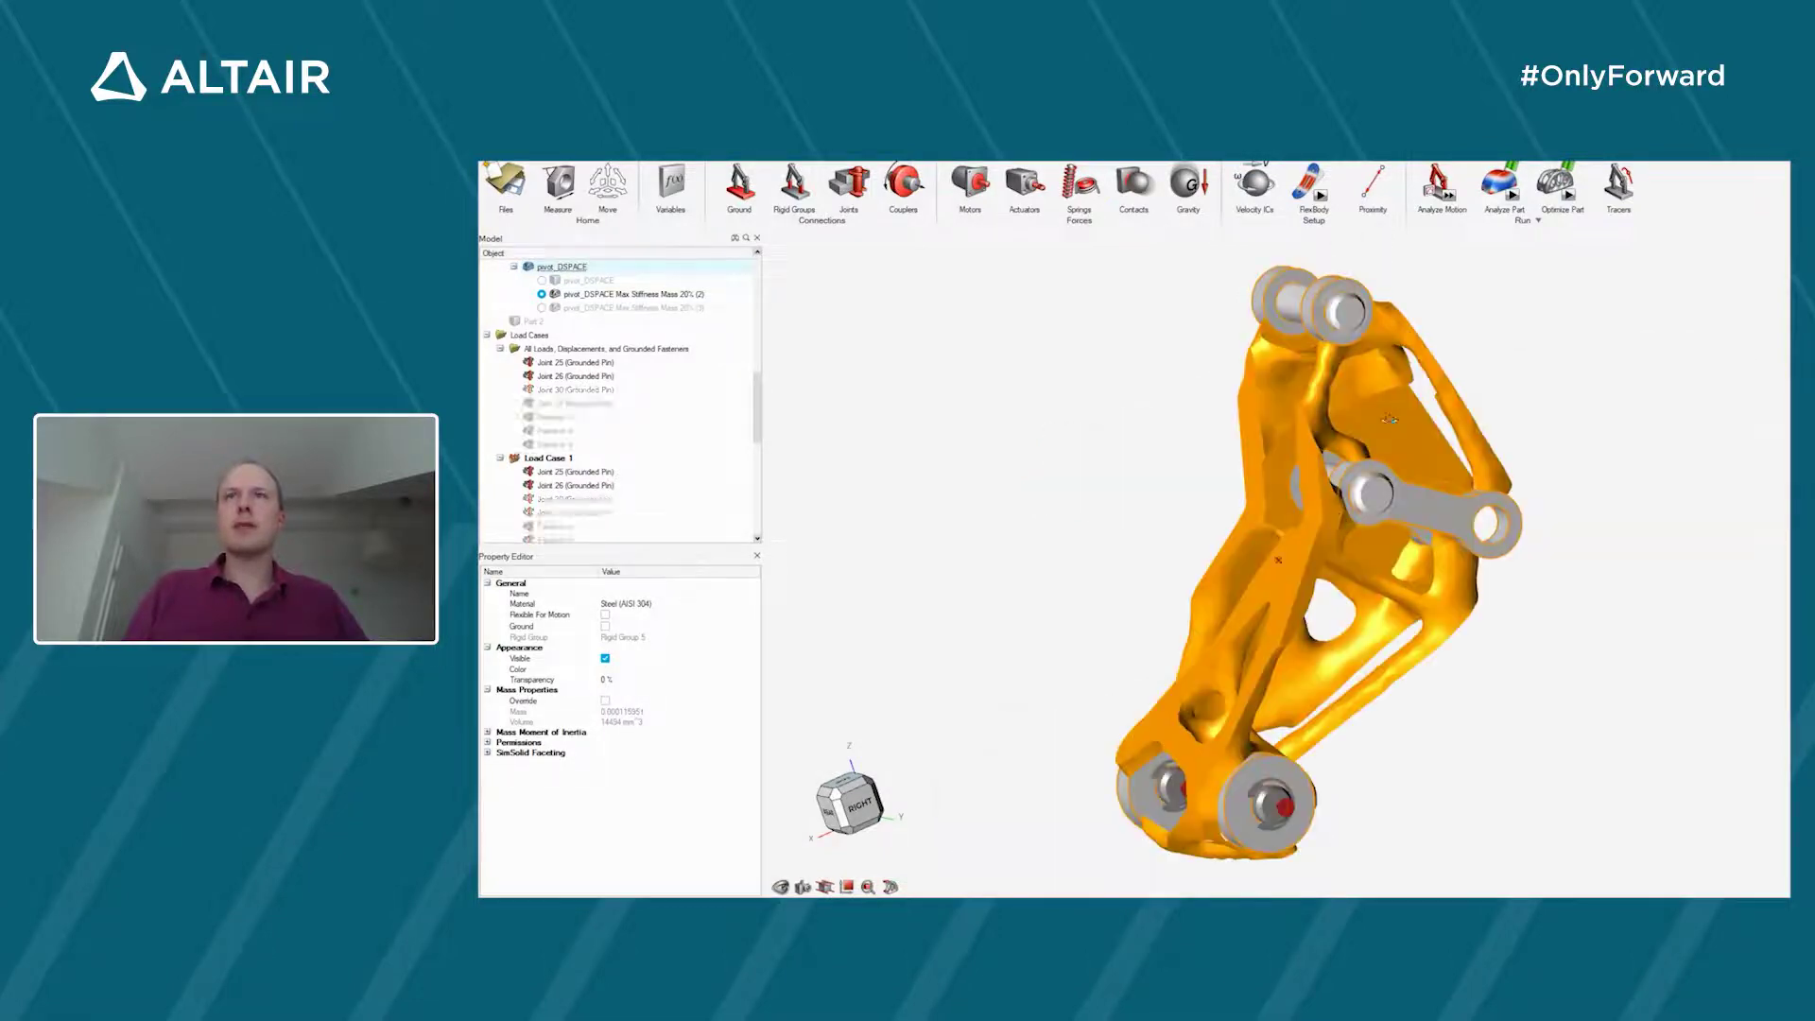
pyautogui.moveTo(1459, 438)
pyautogui.mouseDown(button='right')
pyautogui.moveTo(1503, 478)
pyautogui.moveTo(1481, 461)
pyautogui.mouseUp(button='right')
pyautogui.scroll(-2, 1427, 572)
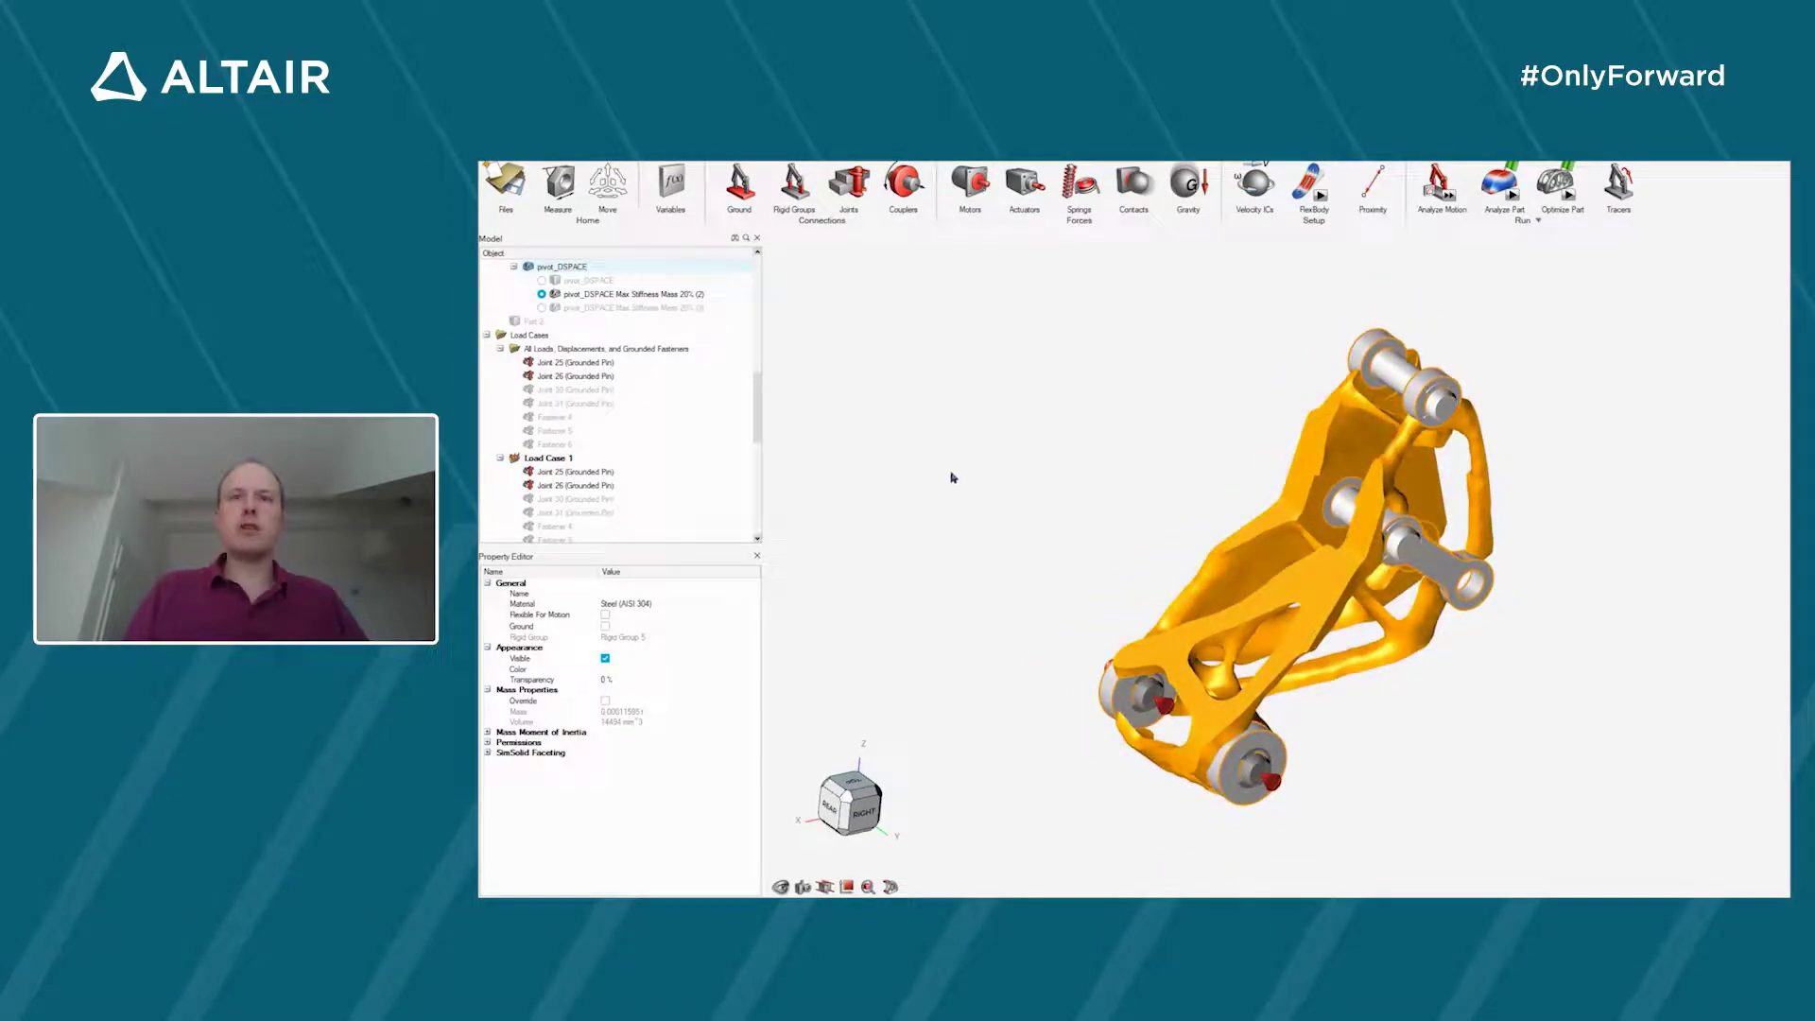
# - Switch the pivot back to its original design space and apply a symmetric shape control with only Plane 2 active
pyautogui.click(542, 281)
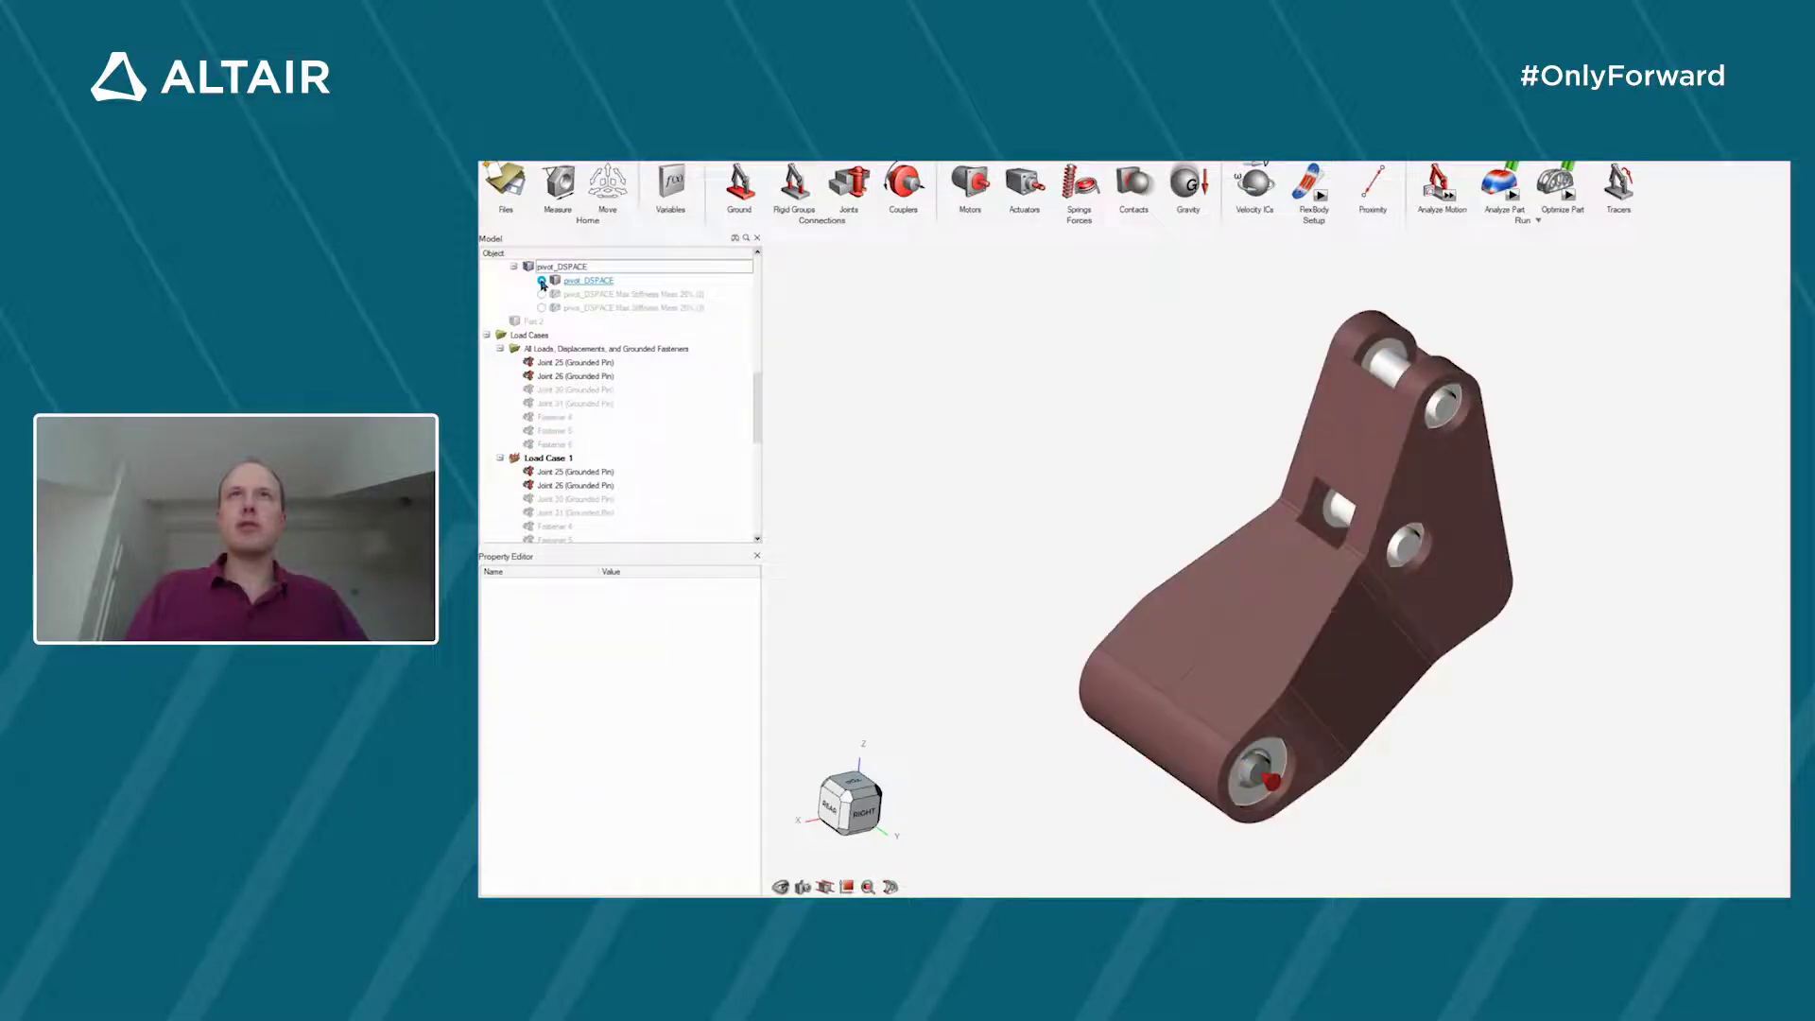
pyautogui.click(747, 163)
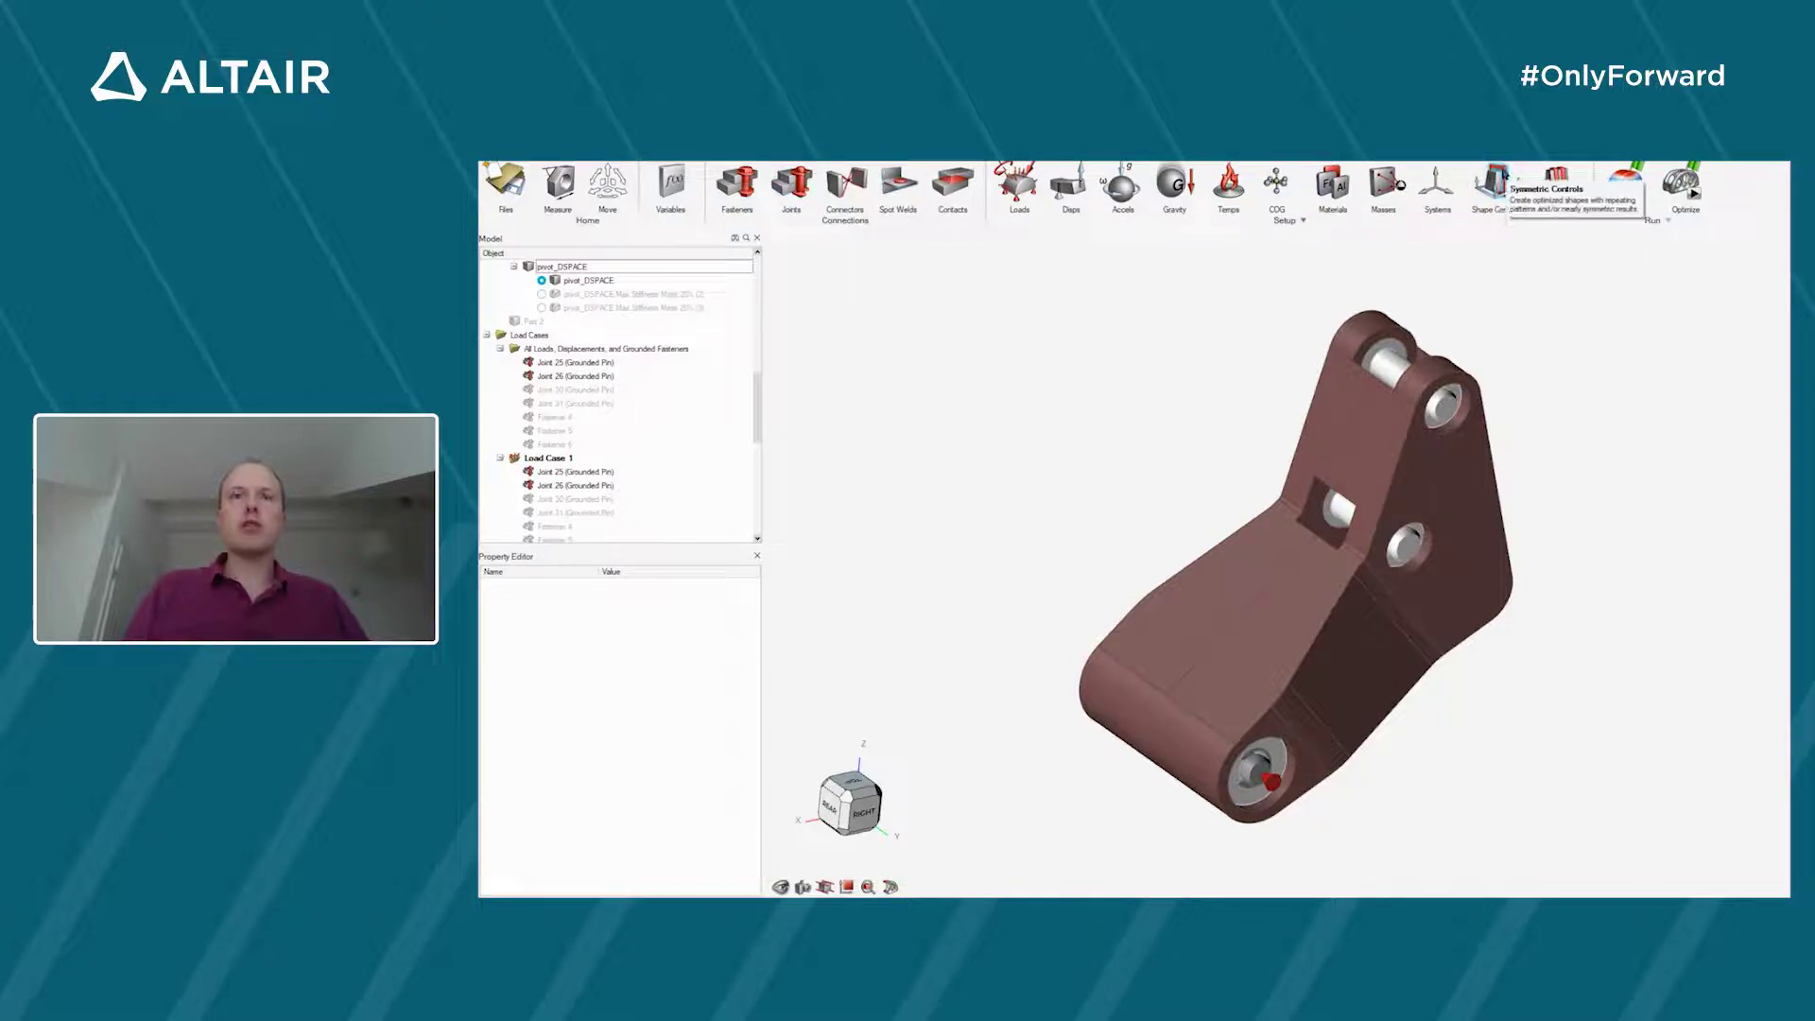
pyautogui.click(1499, 178)
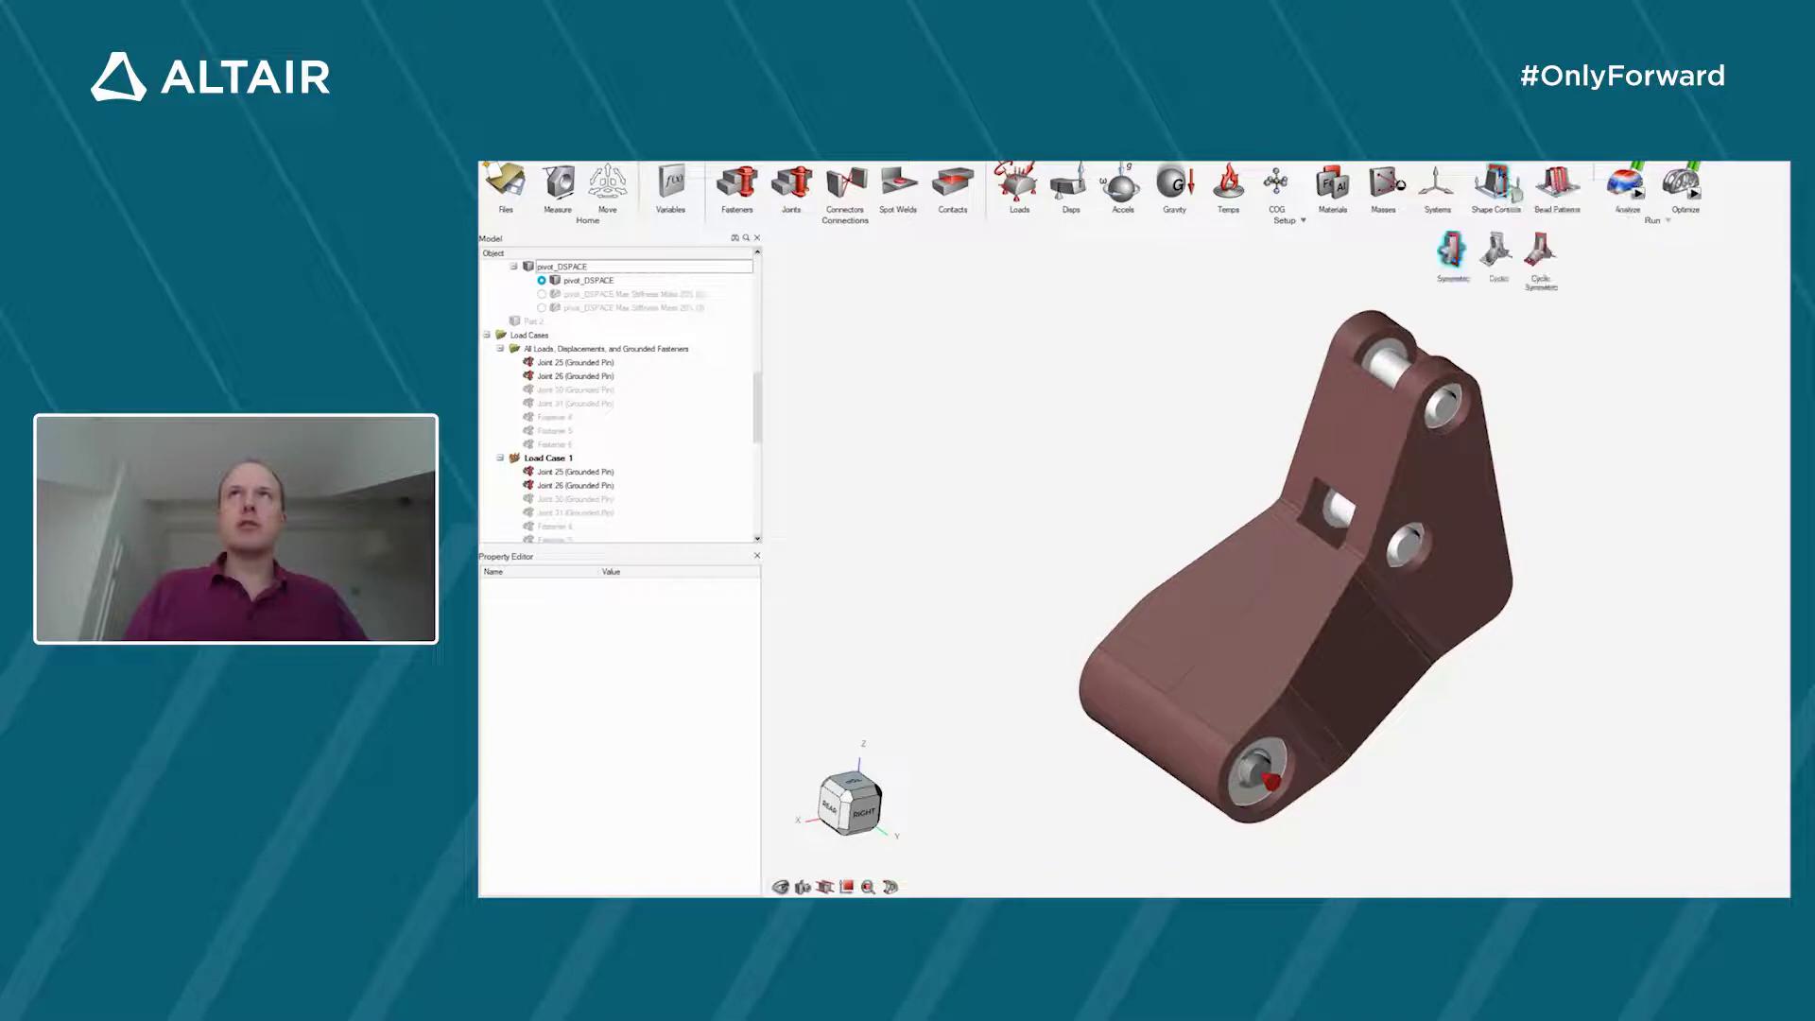
pyautogui.click(1344, 386)
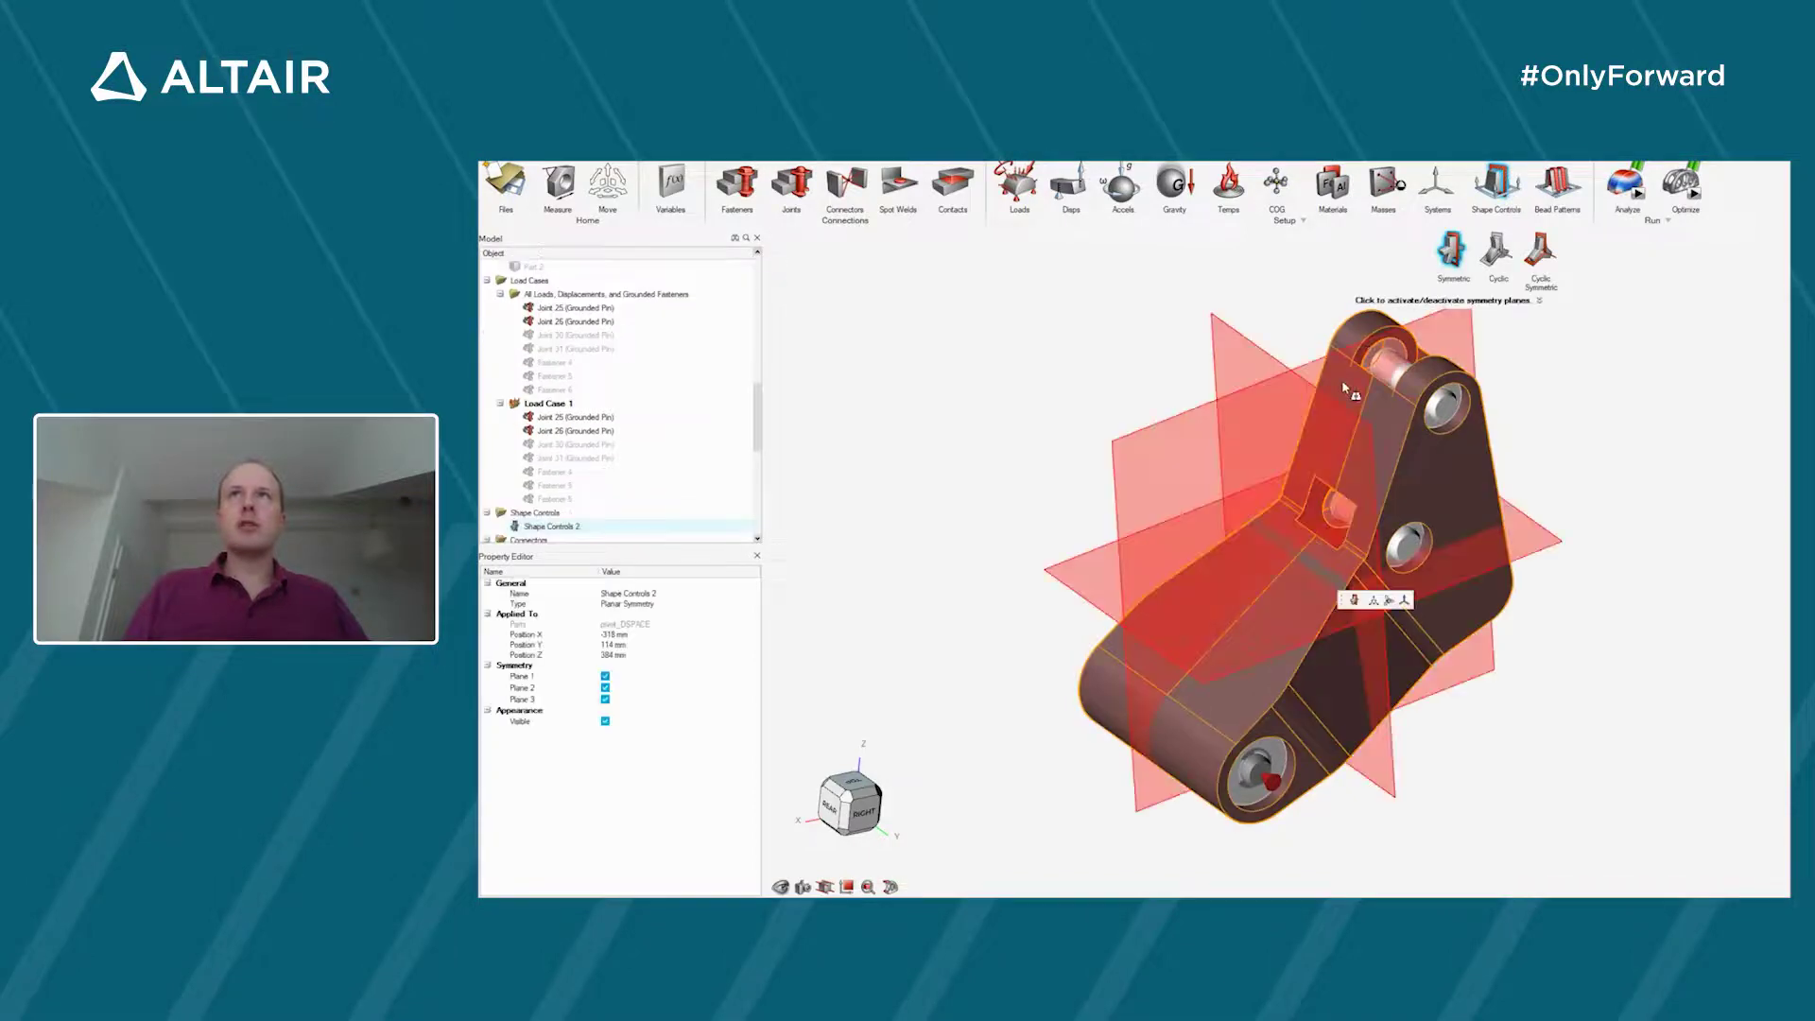
pyautogui.click(1448, 505)
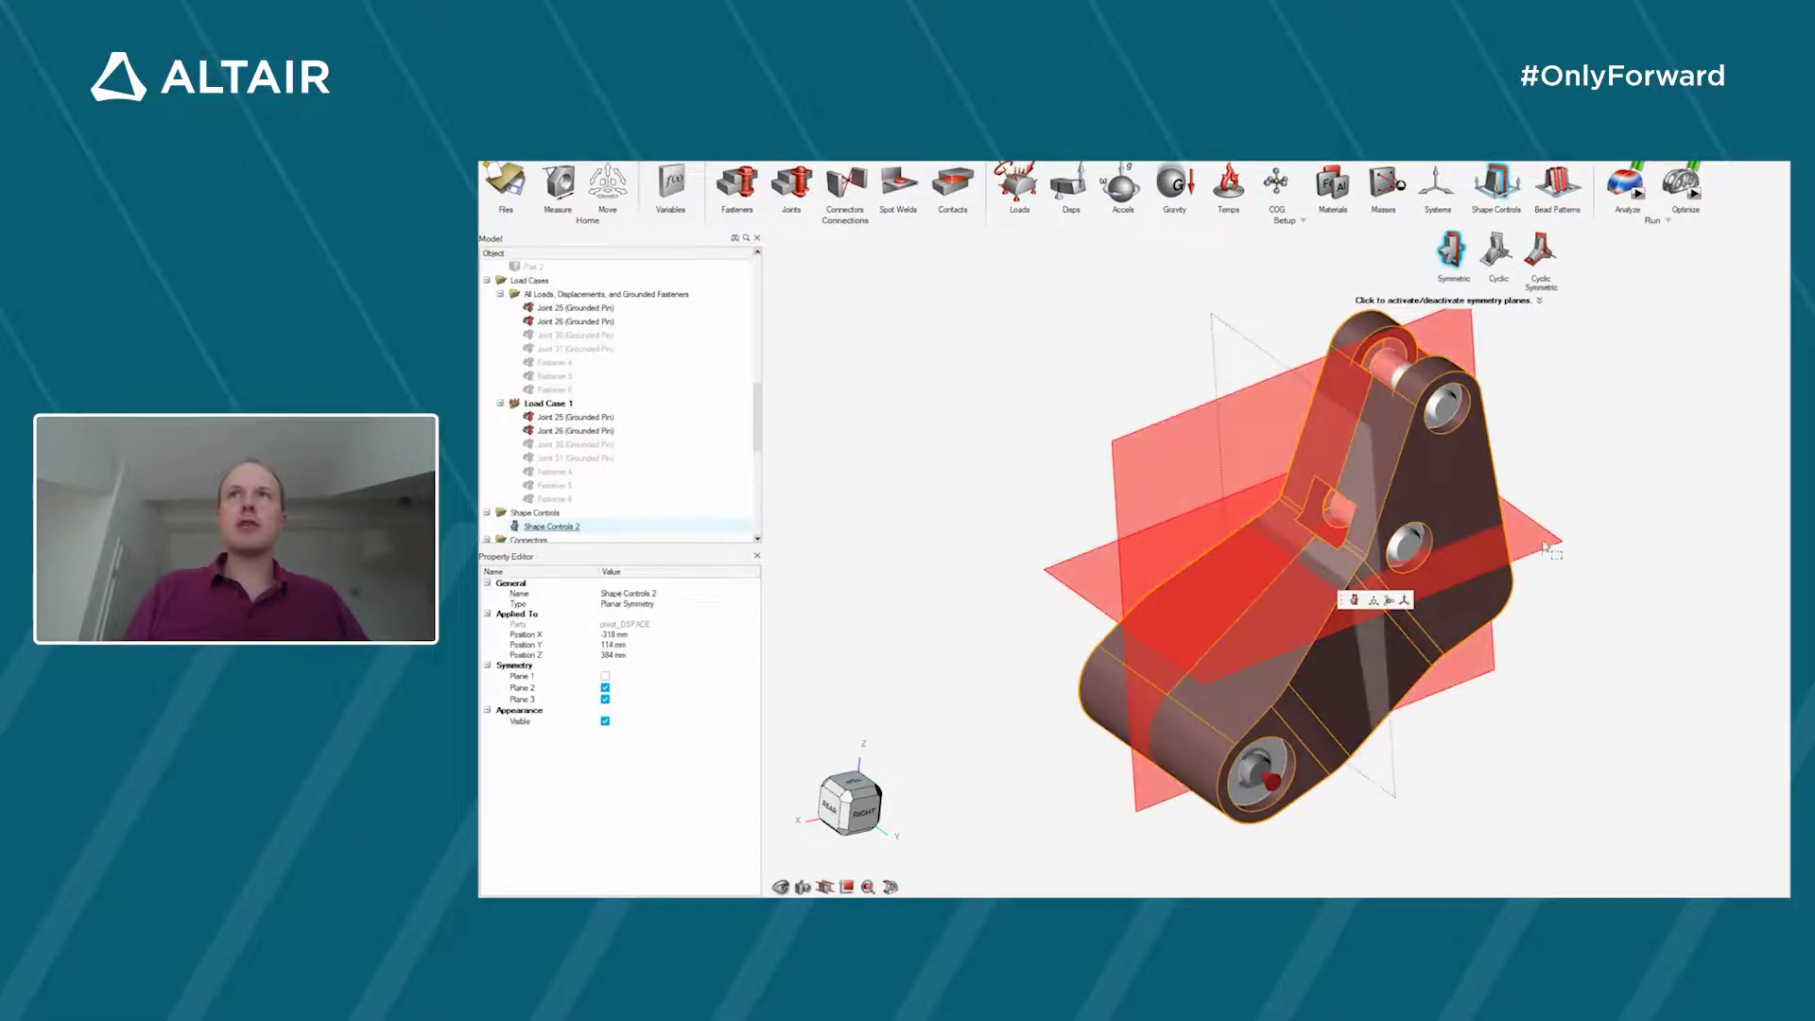
pyautogui.click(1163, 567)
pyautogui.click(1180, 494)
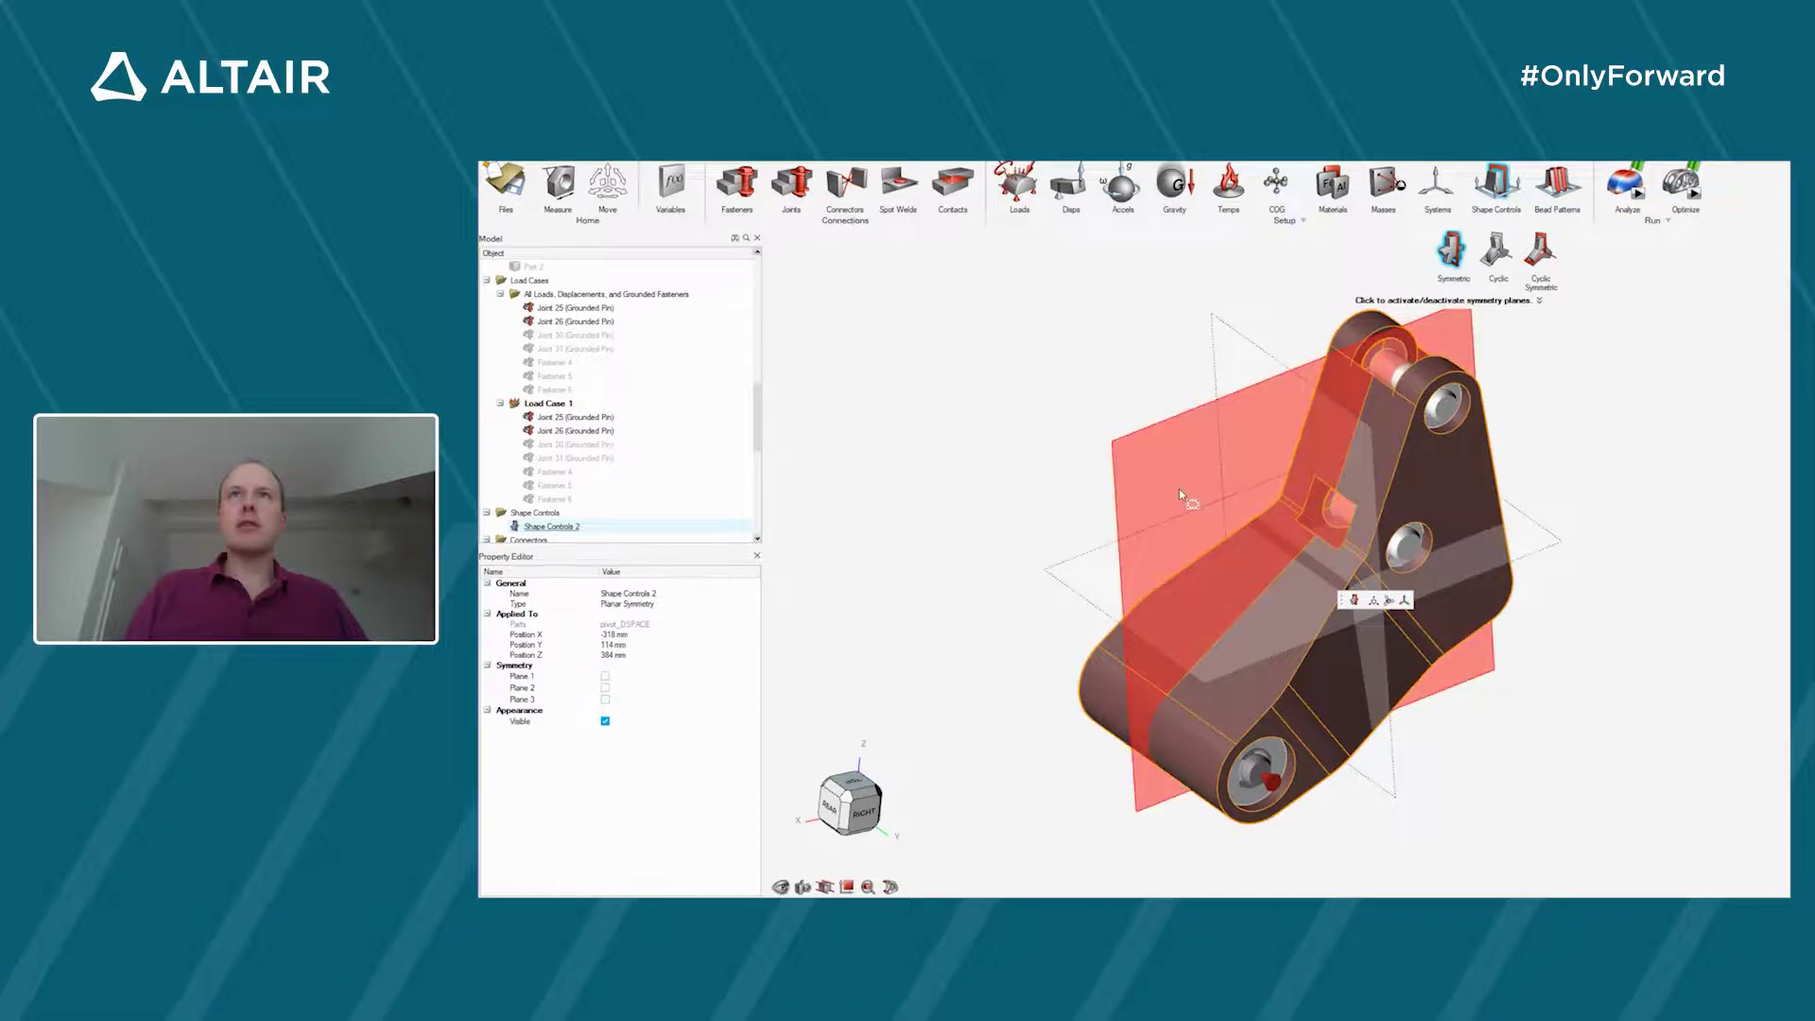
pyautogui.moveTo(1601, 616); pyautogui.dragTo(1654, 629, button='right')
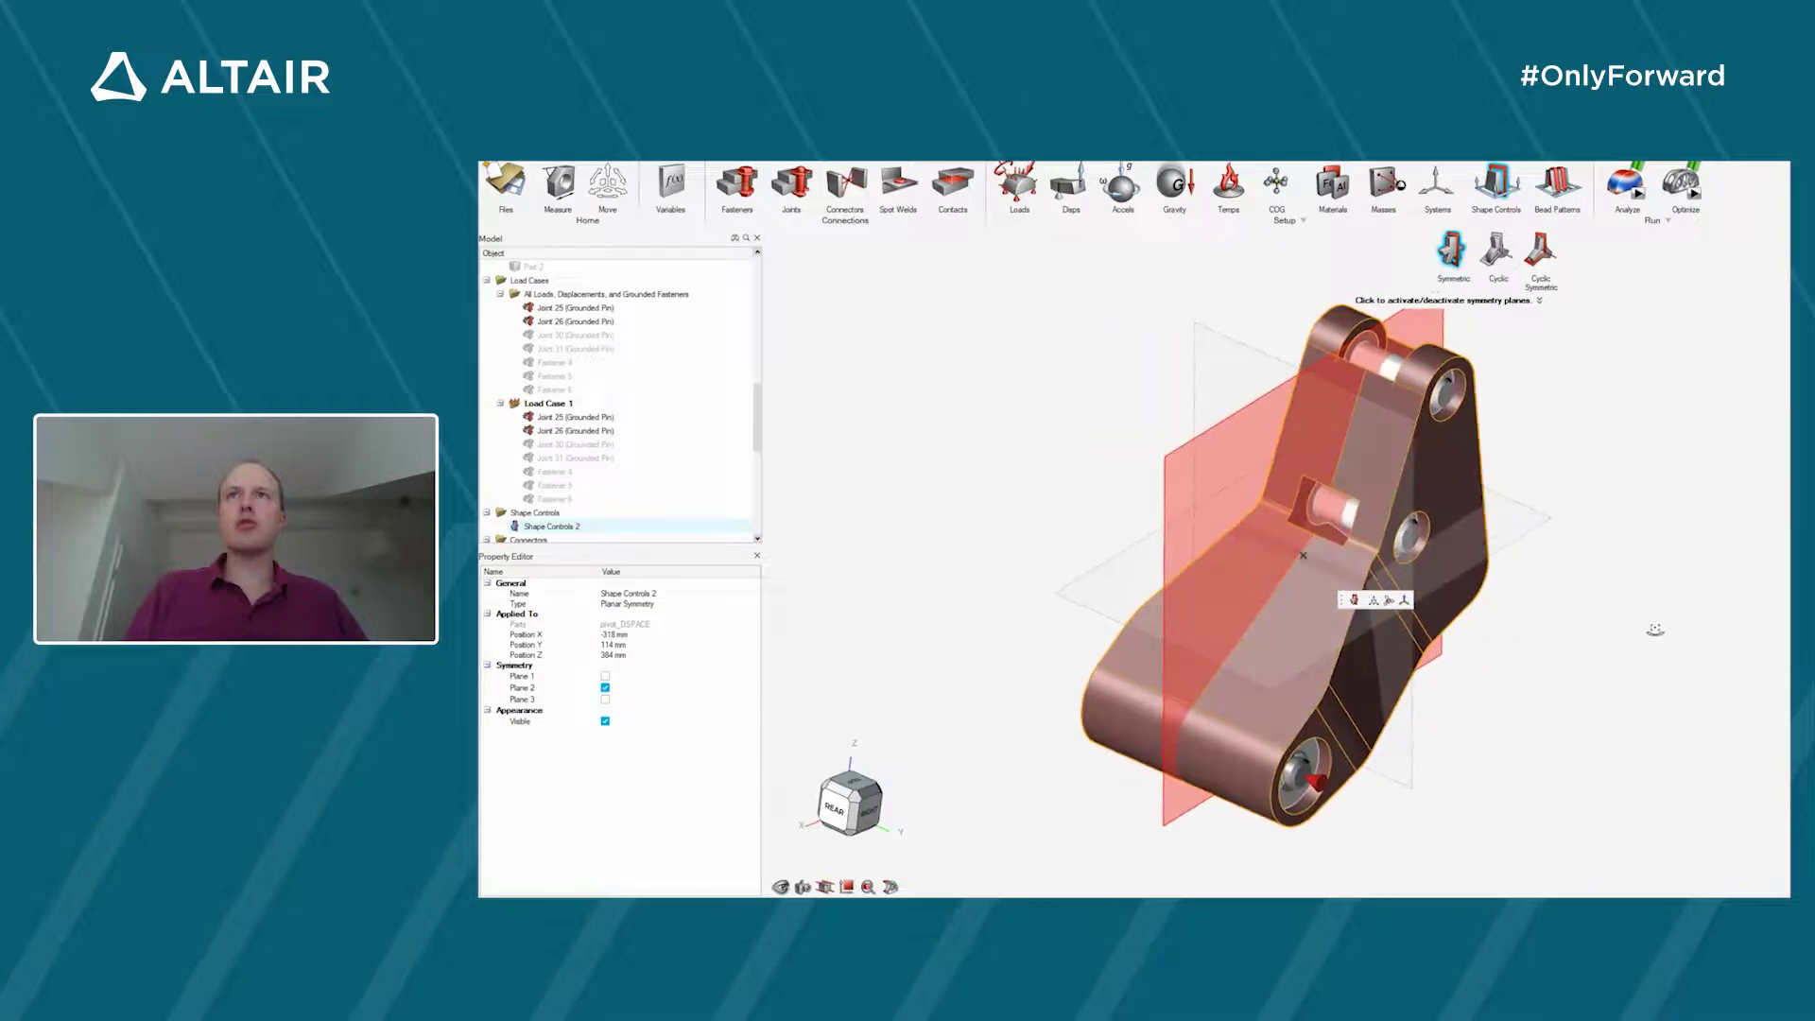
pyautogui.rightClick(1569, 628)
pyautogui.click(1507, 627)
pyautogui.moveTo(1223, 592); pyautogui.dragTo(1190, 535, button='right')
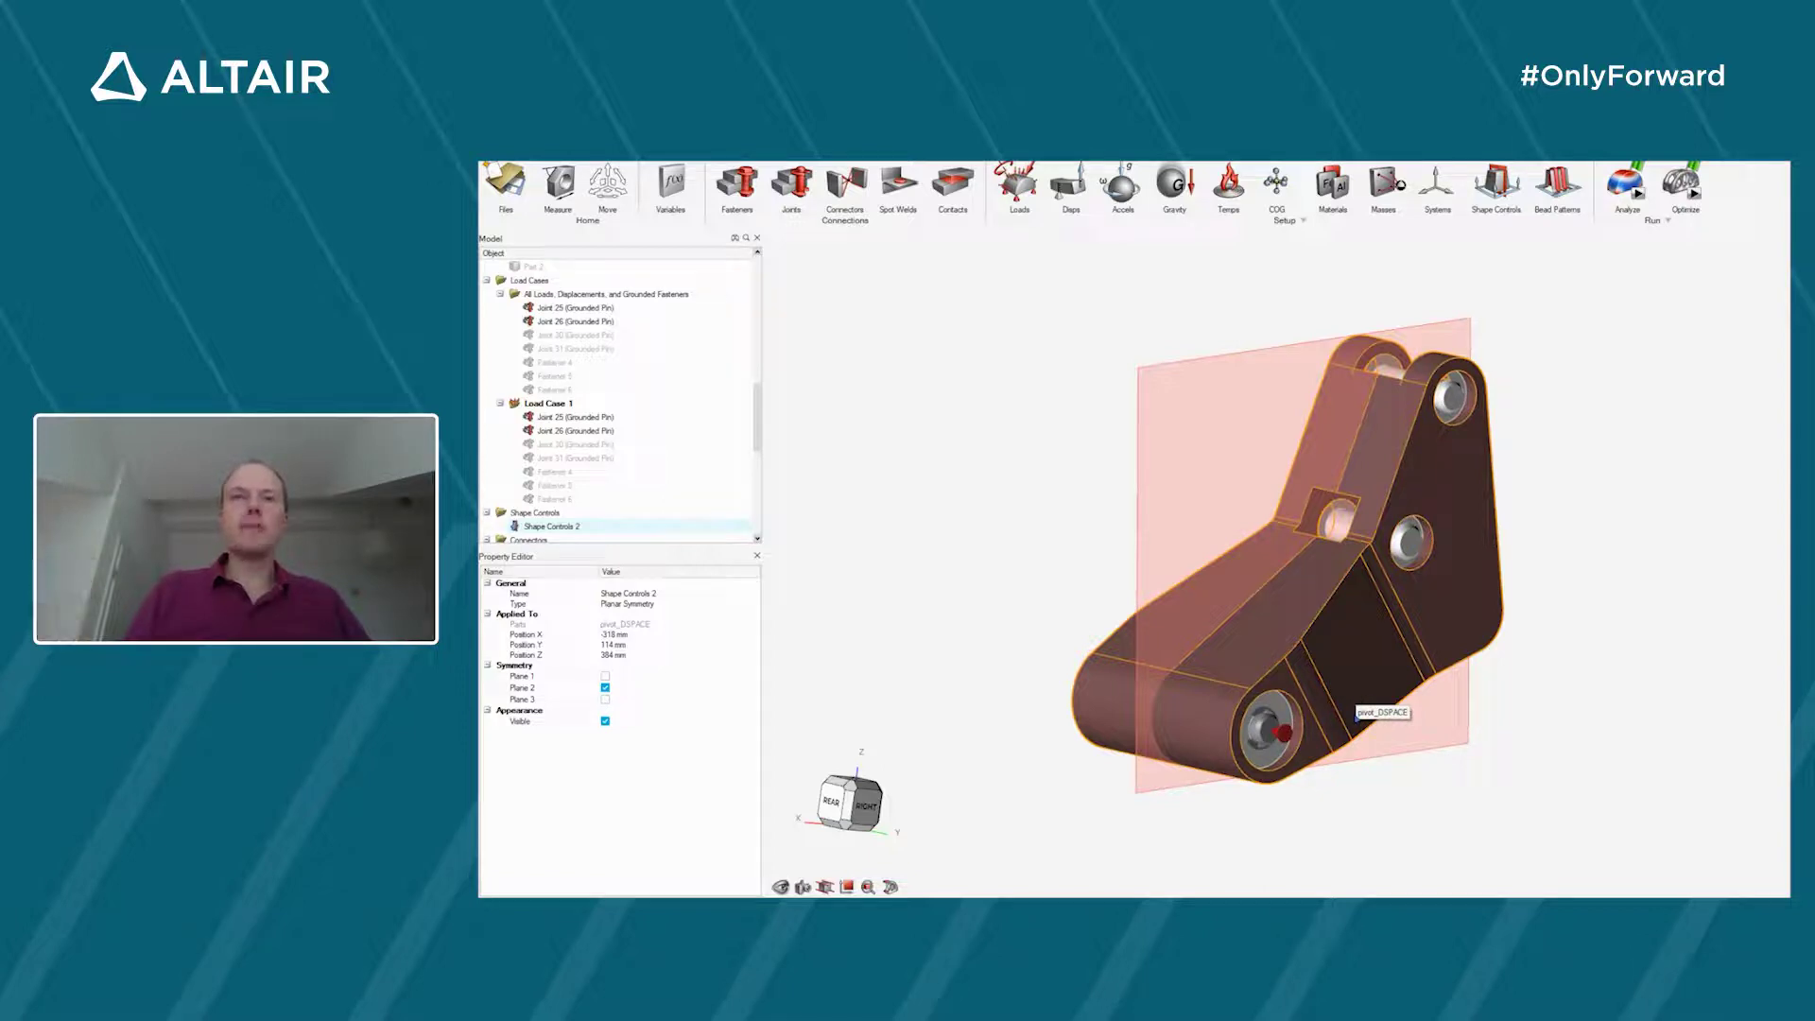
# - Try Split Draw along each of the pivot's three planes and a 45 deg Overhang control, and delete the draw control
pyautogui.click(1495, 199)
pyautogui.click(1454, 249)
pyautogui.click(1464, 503)
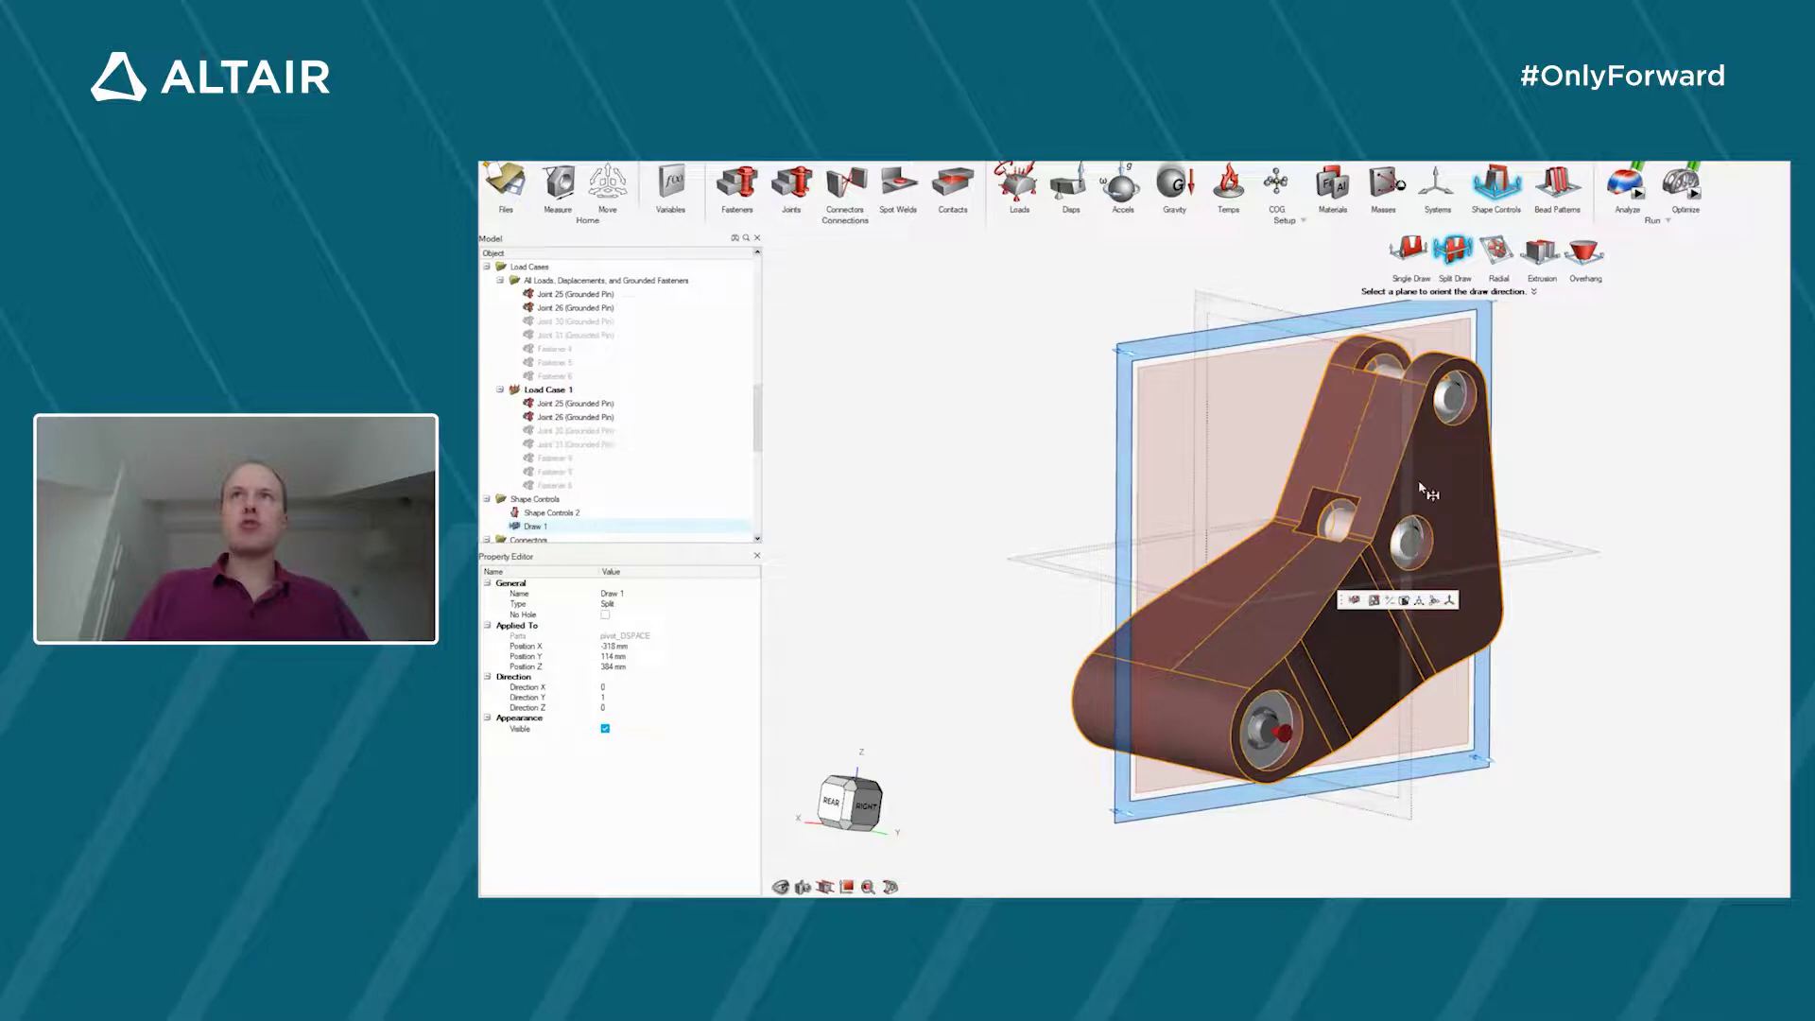
pyautogui.click(1229, 578)
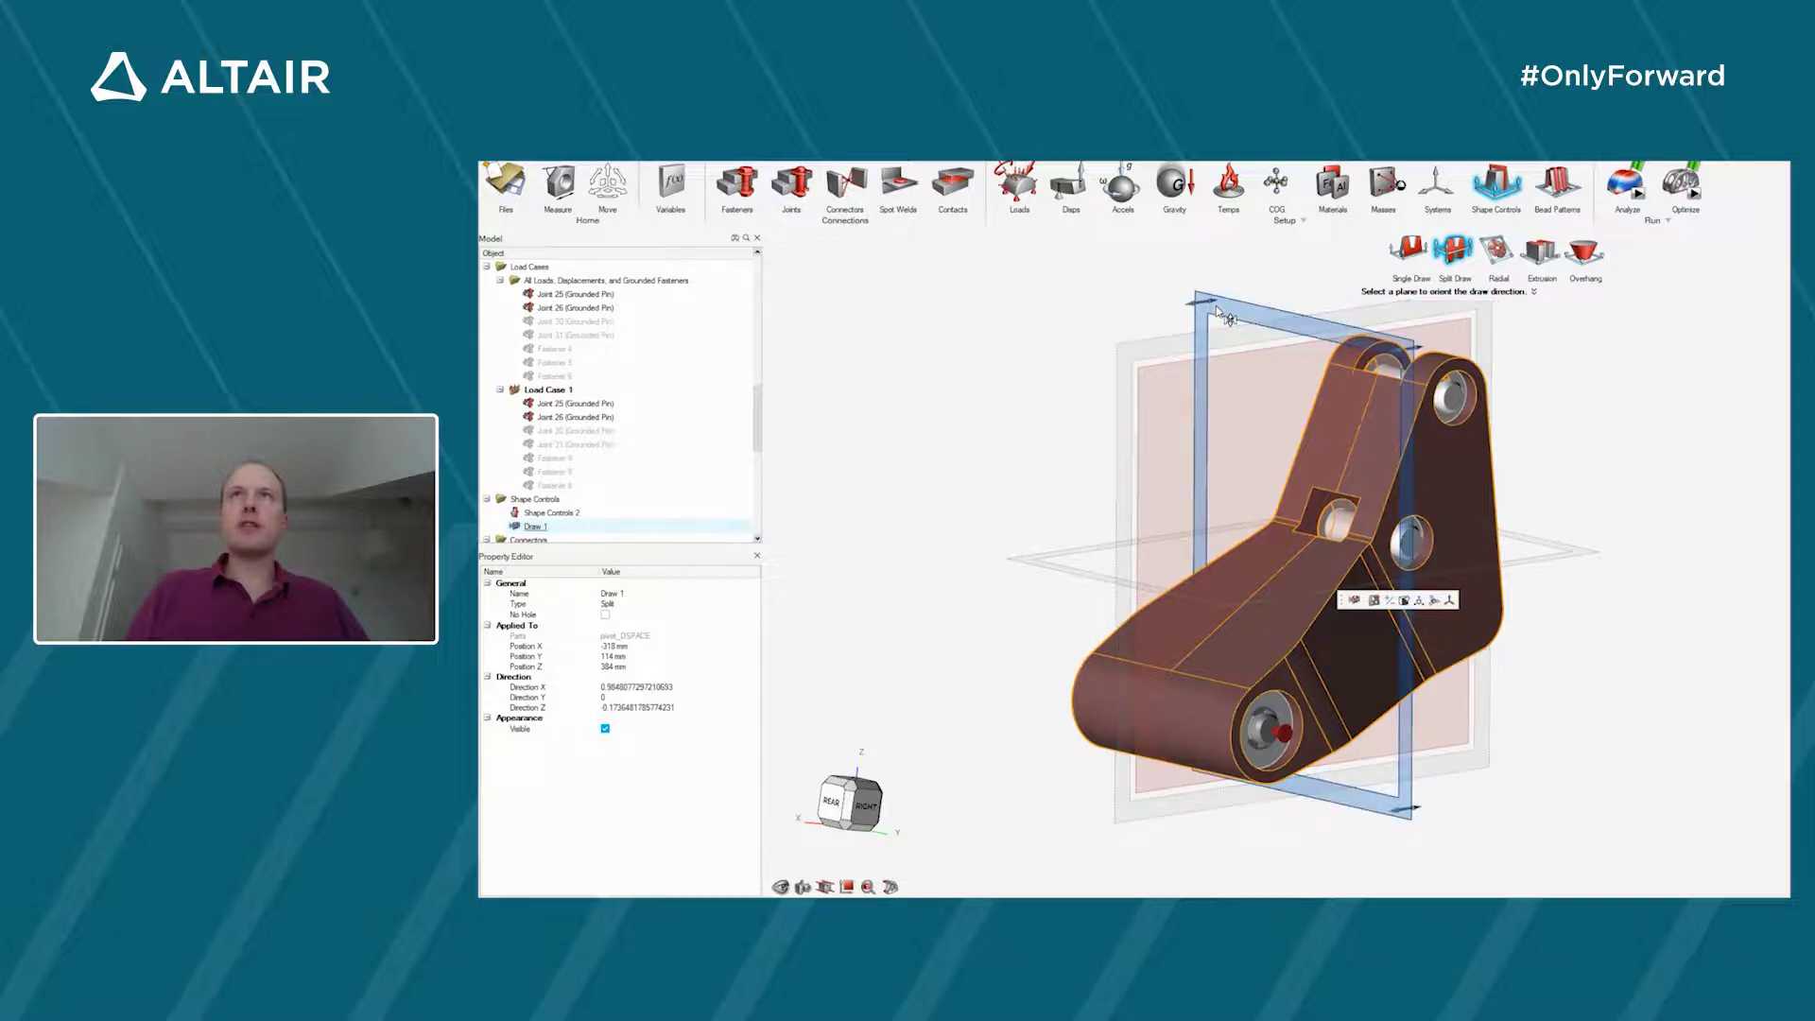
pyautogui.click(1031, 564)
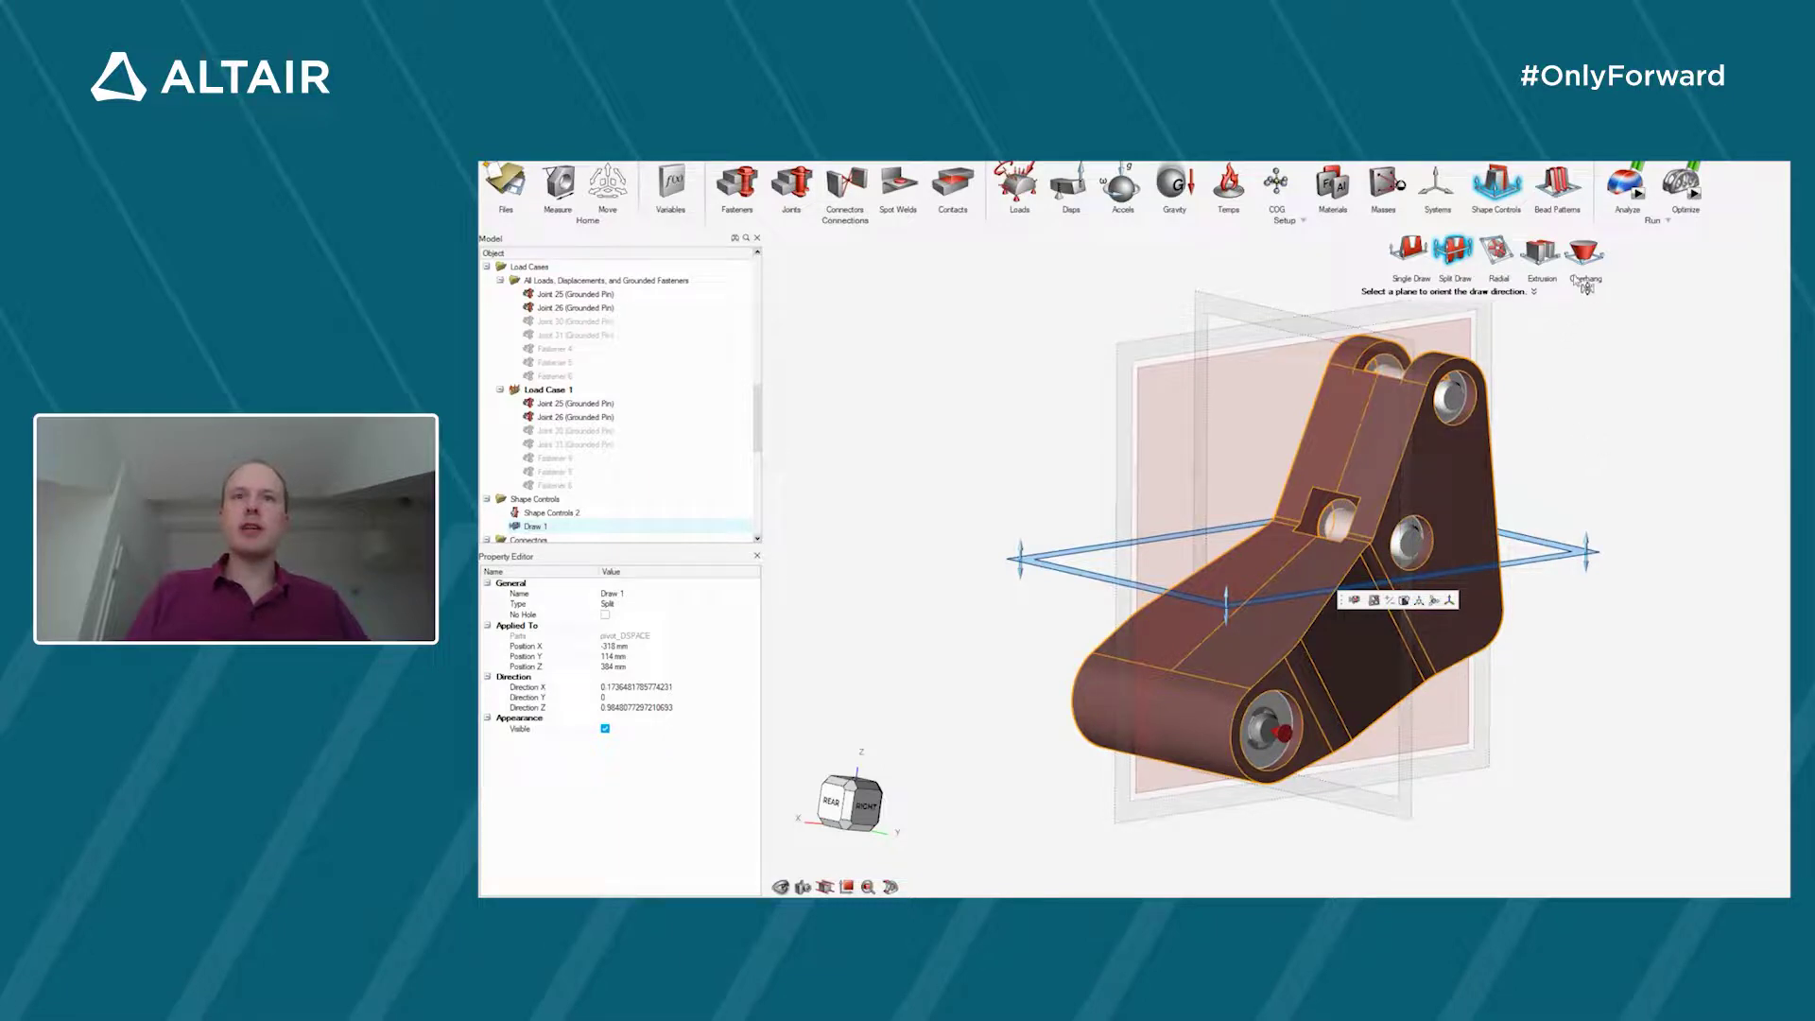
pyautogui.click(1592, 257)
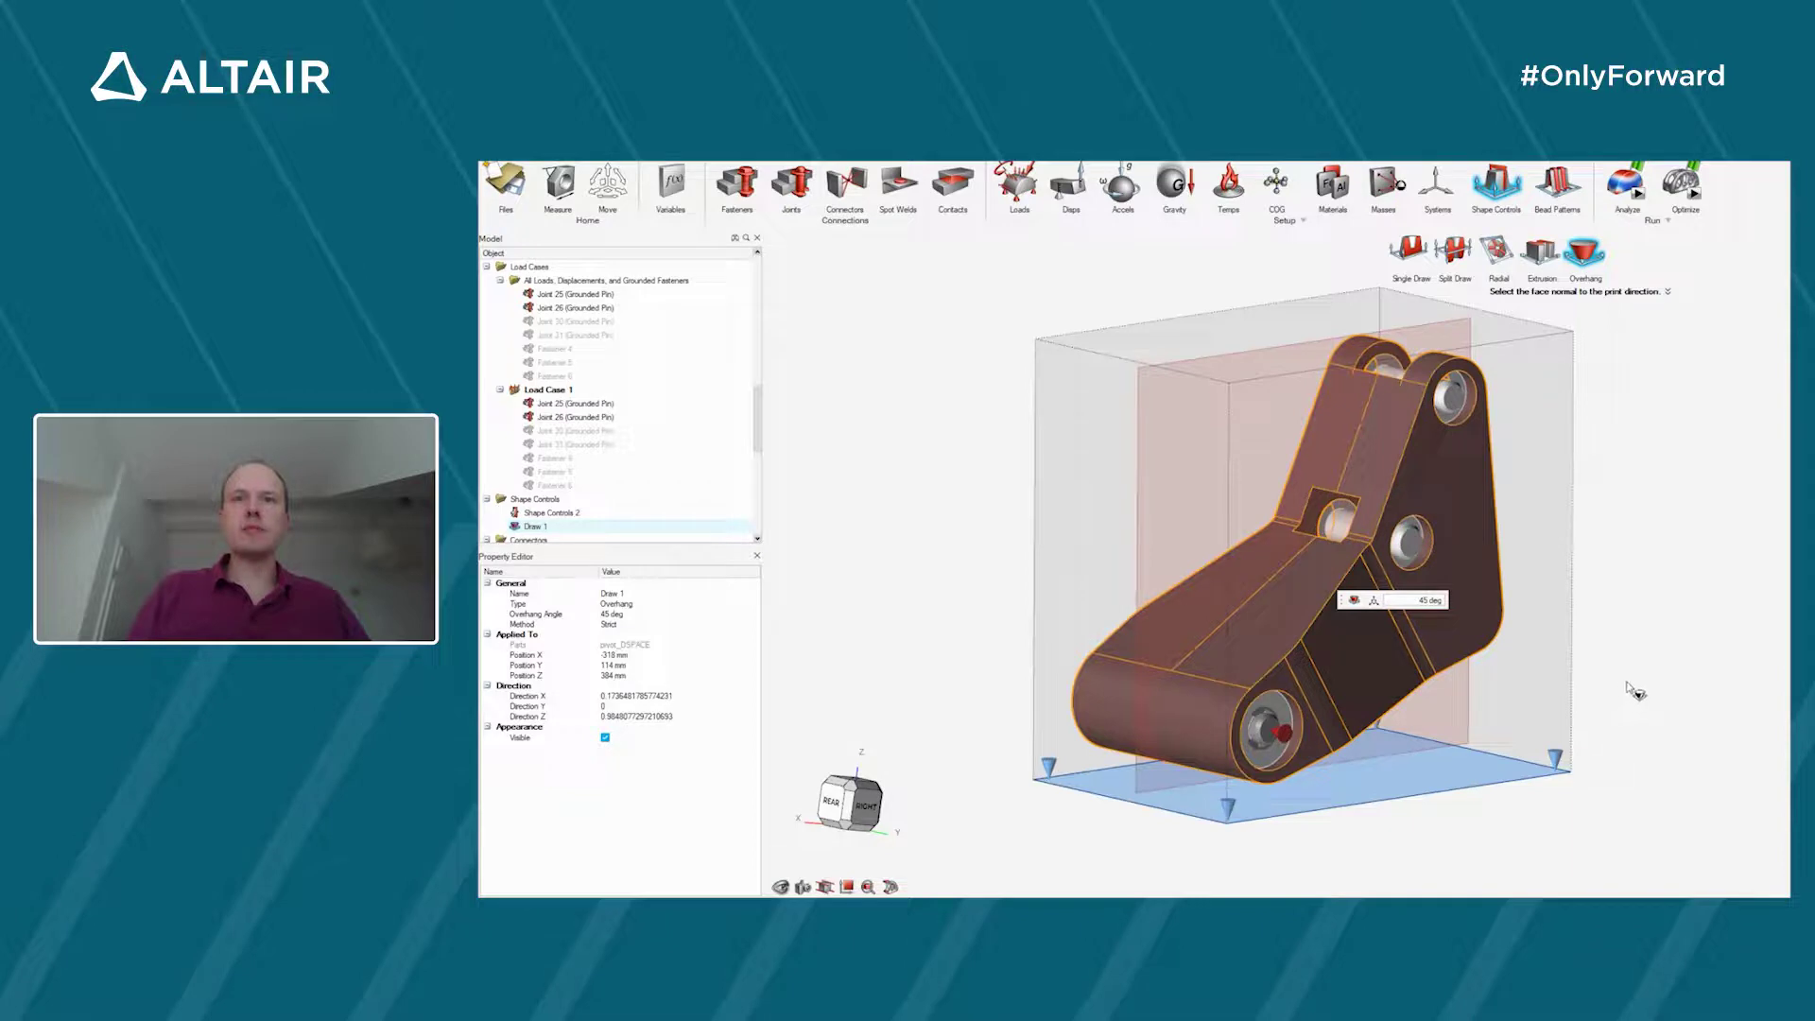
pyautogui.press('Delete')
pyautogui.moveTo(1520, 665); pyautogui.dragTo(1477, 631, button='right')
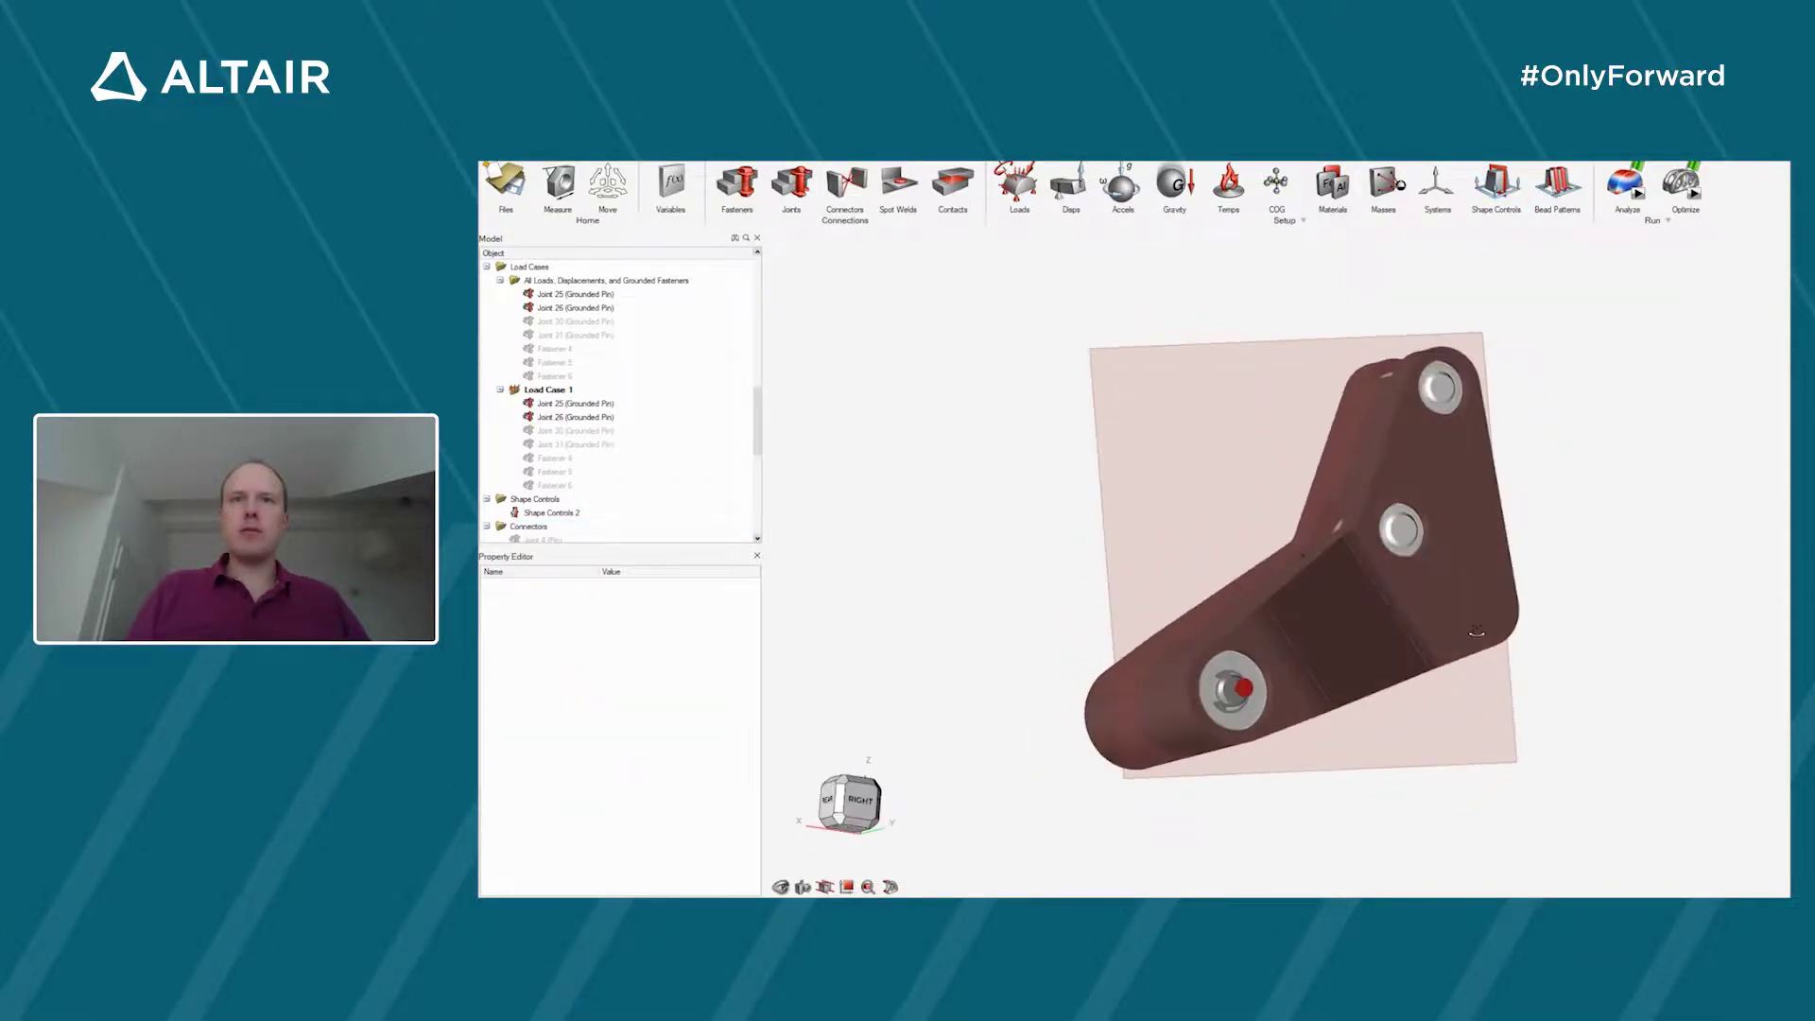
# - Open the pivot's optimization run settings, review them, and close them without starting a run
pyautogui.moveTo(1703, 210)
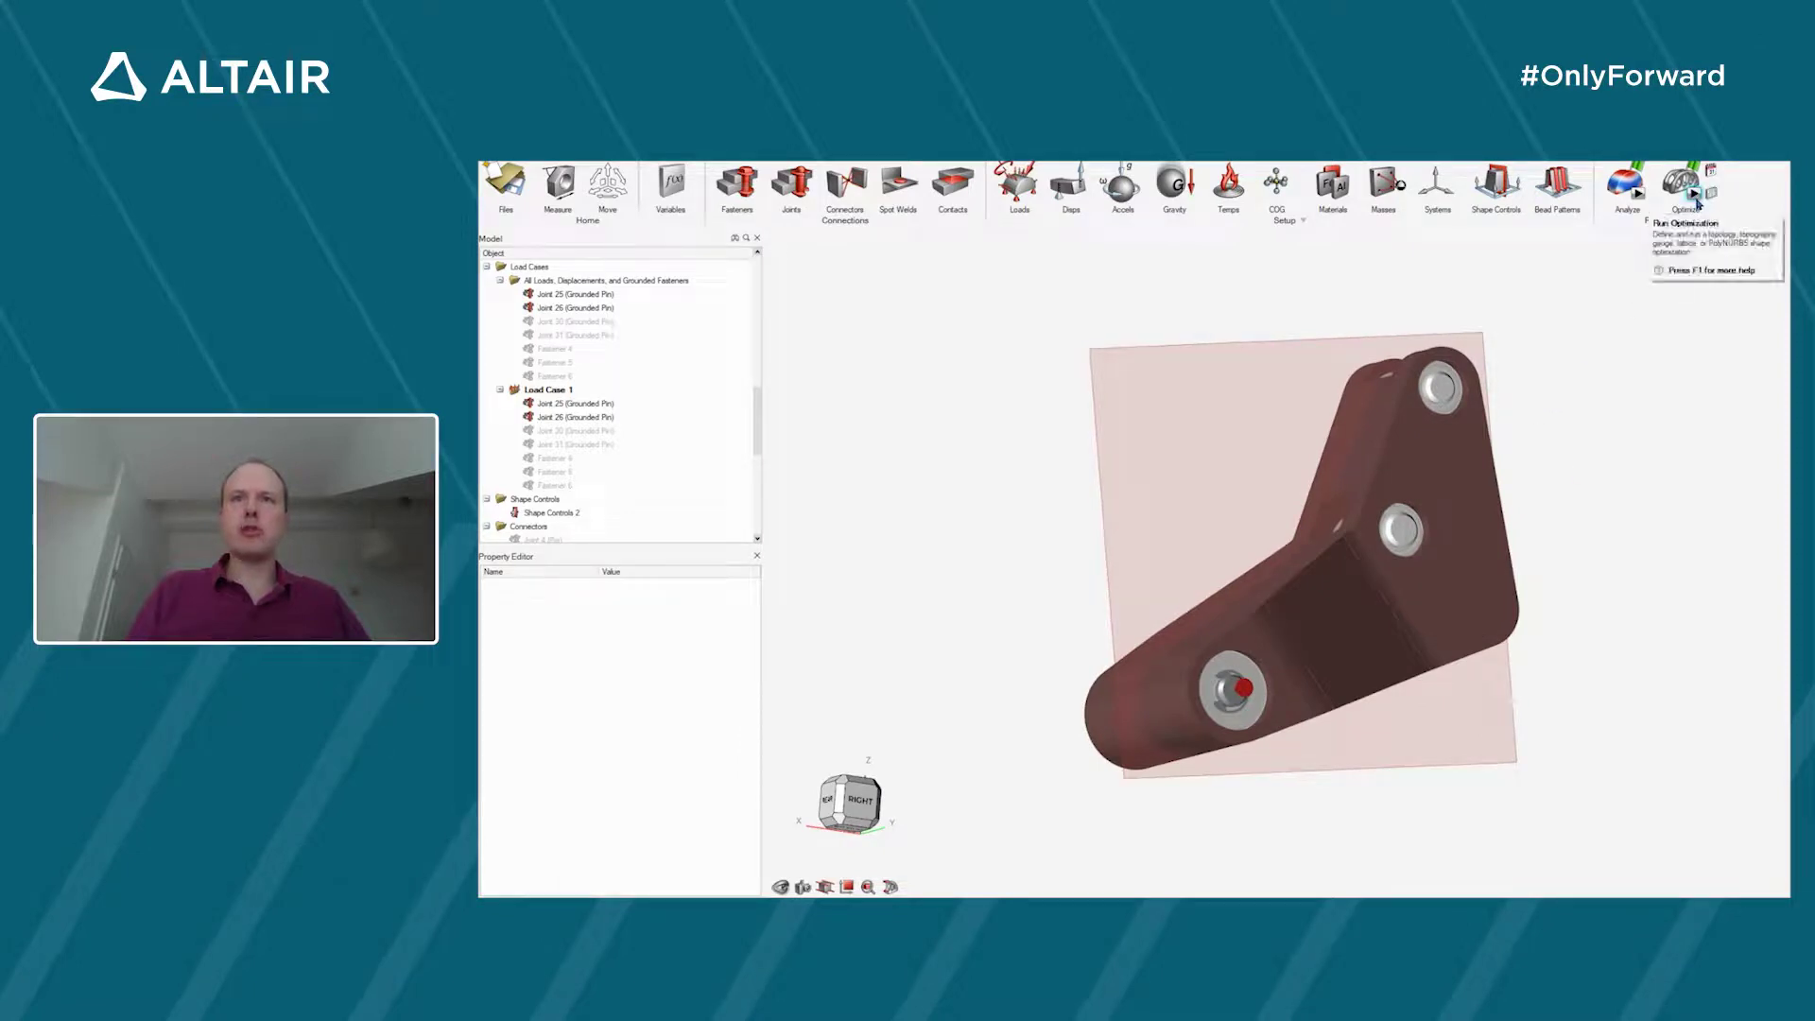
pyautogui.click(1695, 196)
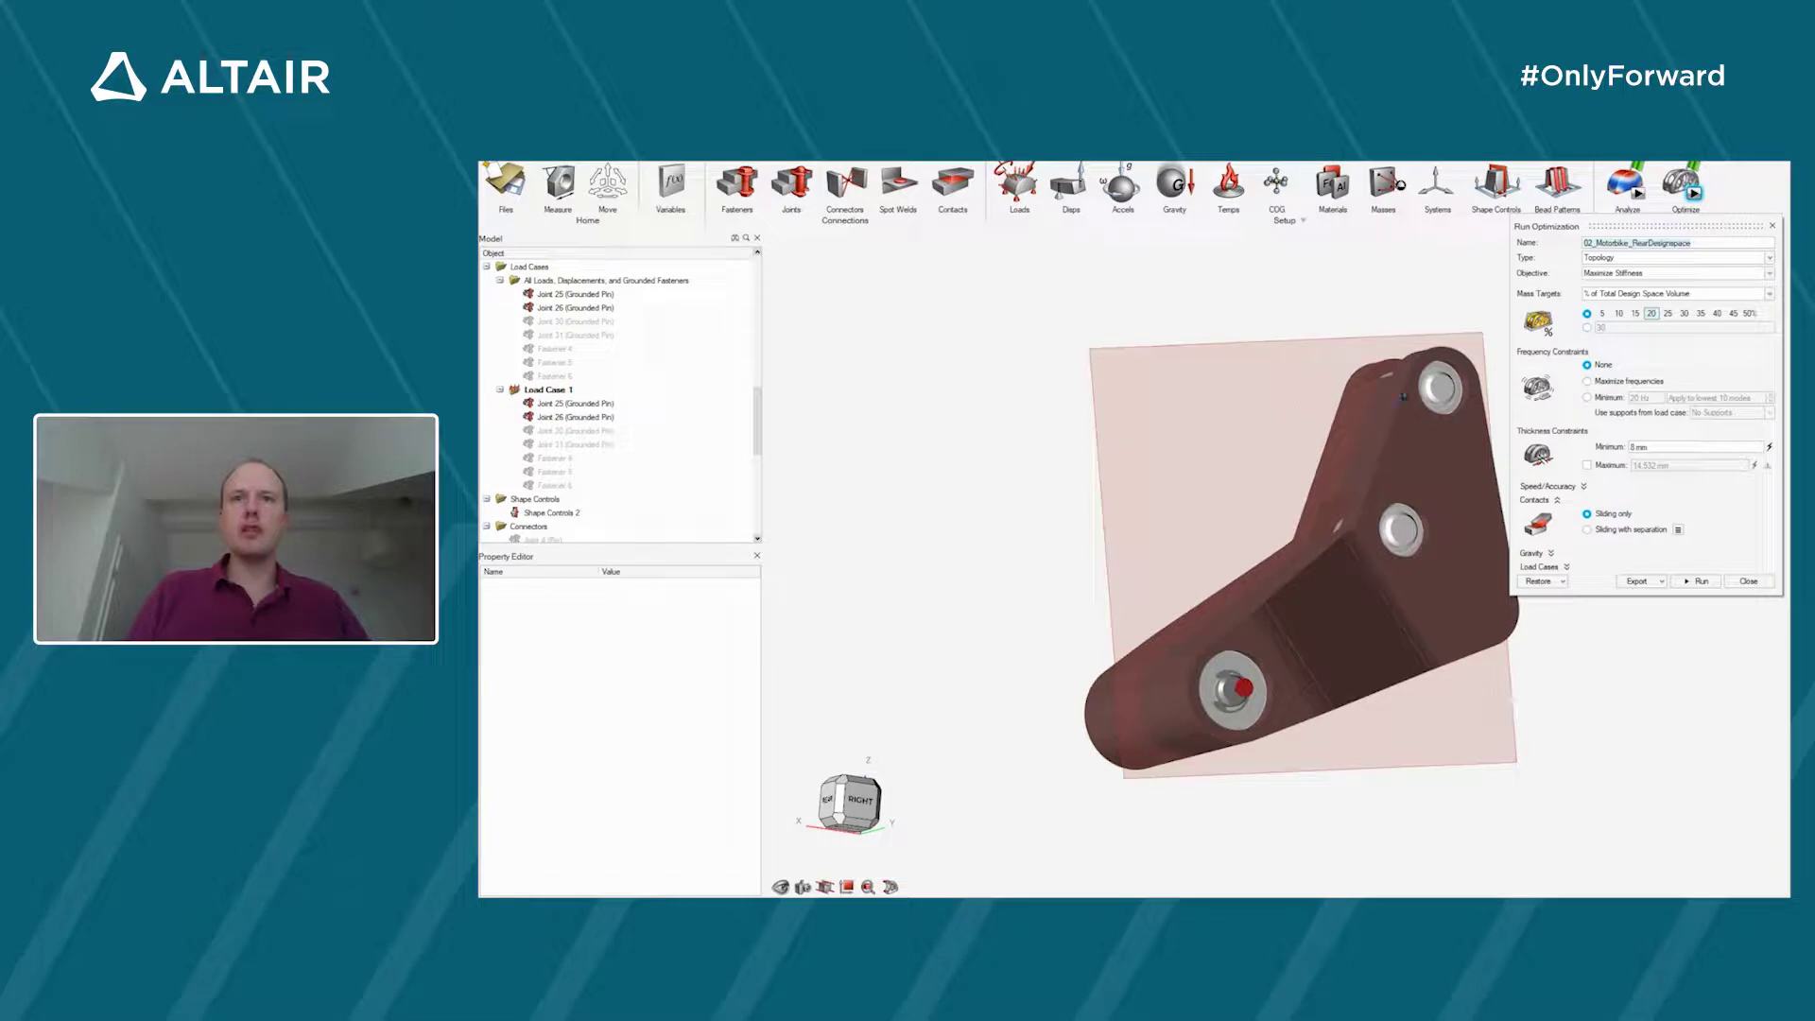
pyautogui.click(1748, 582)
# - Switch the pivot to its second optimized alternative, Max Stiffness Mass 20% (3), and inspect the resulting shape
pyautogui.scroll(-6, 567, 425)
pyautogui.scroll(8, 534, 453)
pyautogui.click(540, 444)
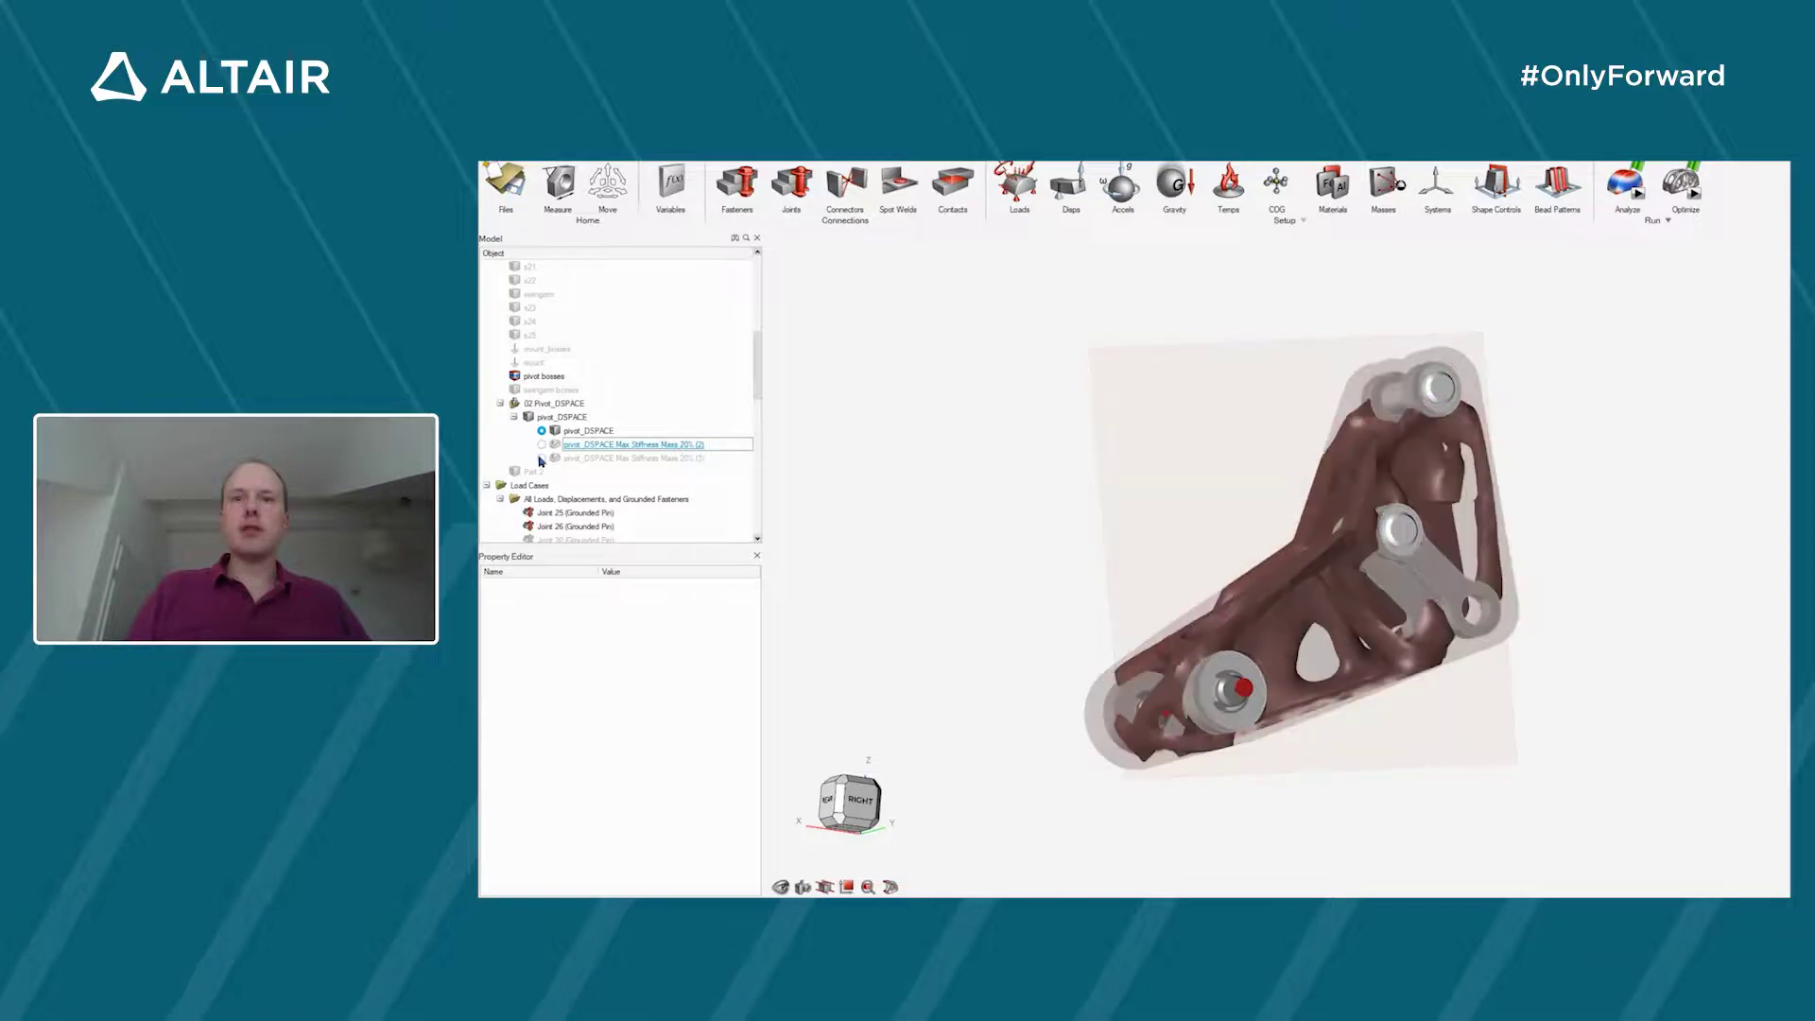
pyautogui.click(542, 458)
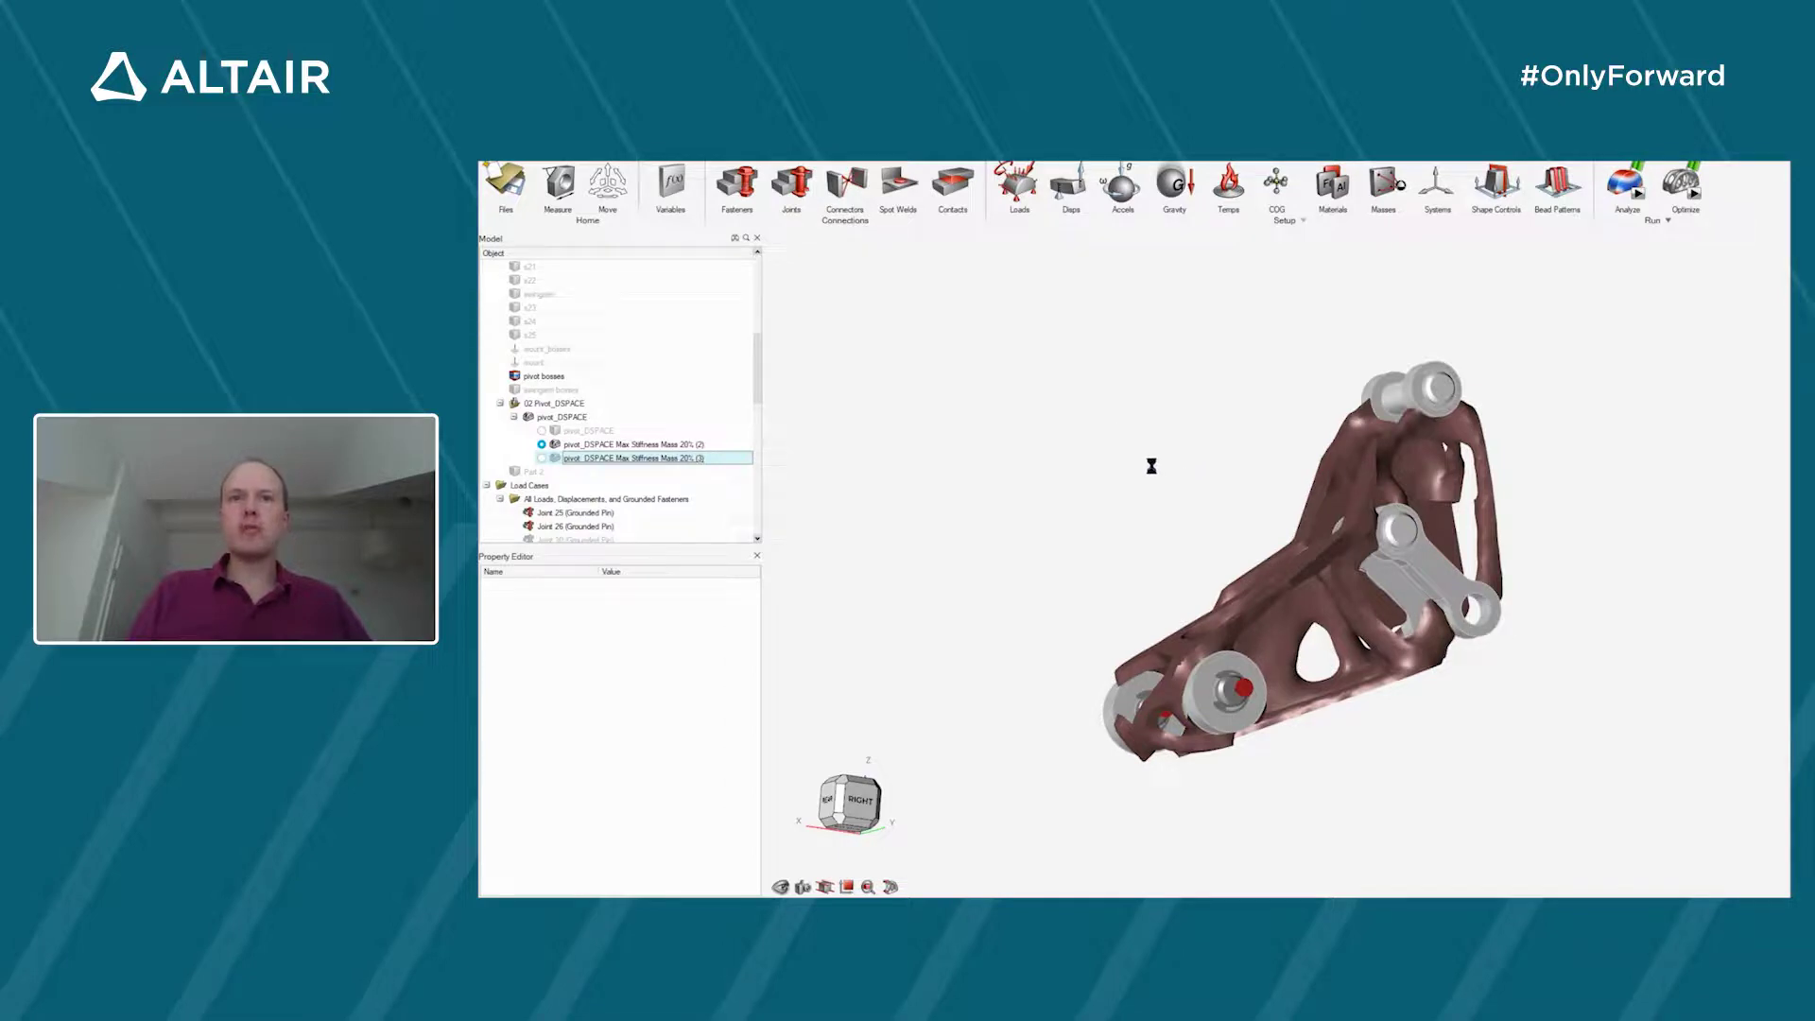
pyautogui.moveTo(1182, 482); pyautogui.dragTo(1246, 565, button='right')
pyautogui.scroll(2, 1272, 596)
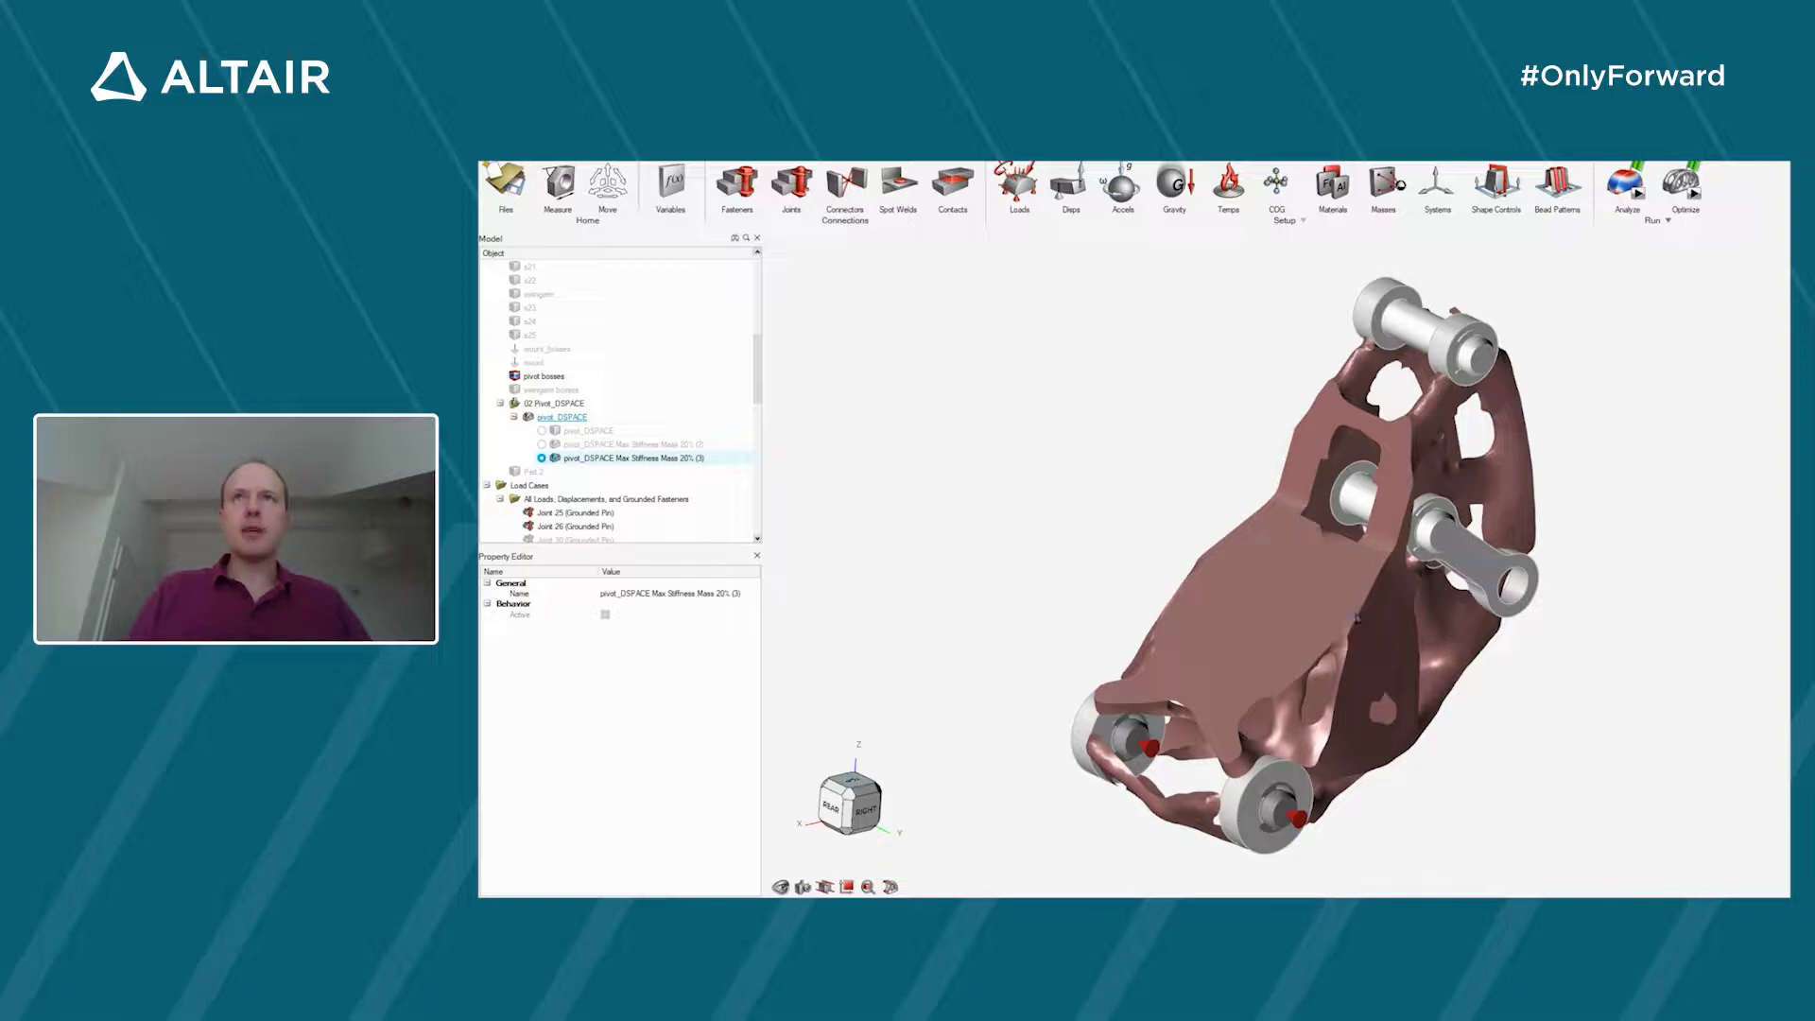
# - Explore the optimized pivot's topology with more and less material in the Shape Explorer, and return to the default amount
pyautogui.click(1302, 613)
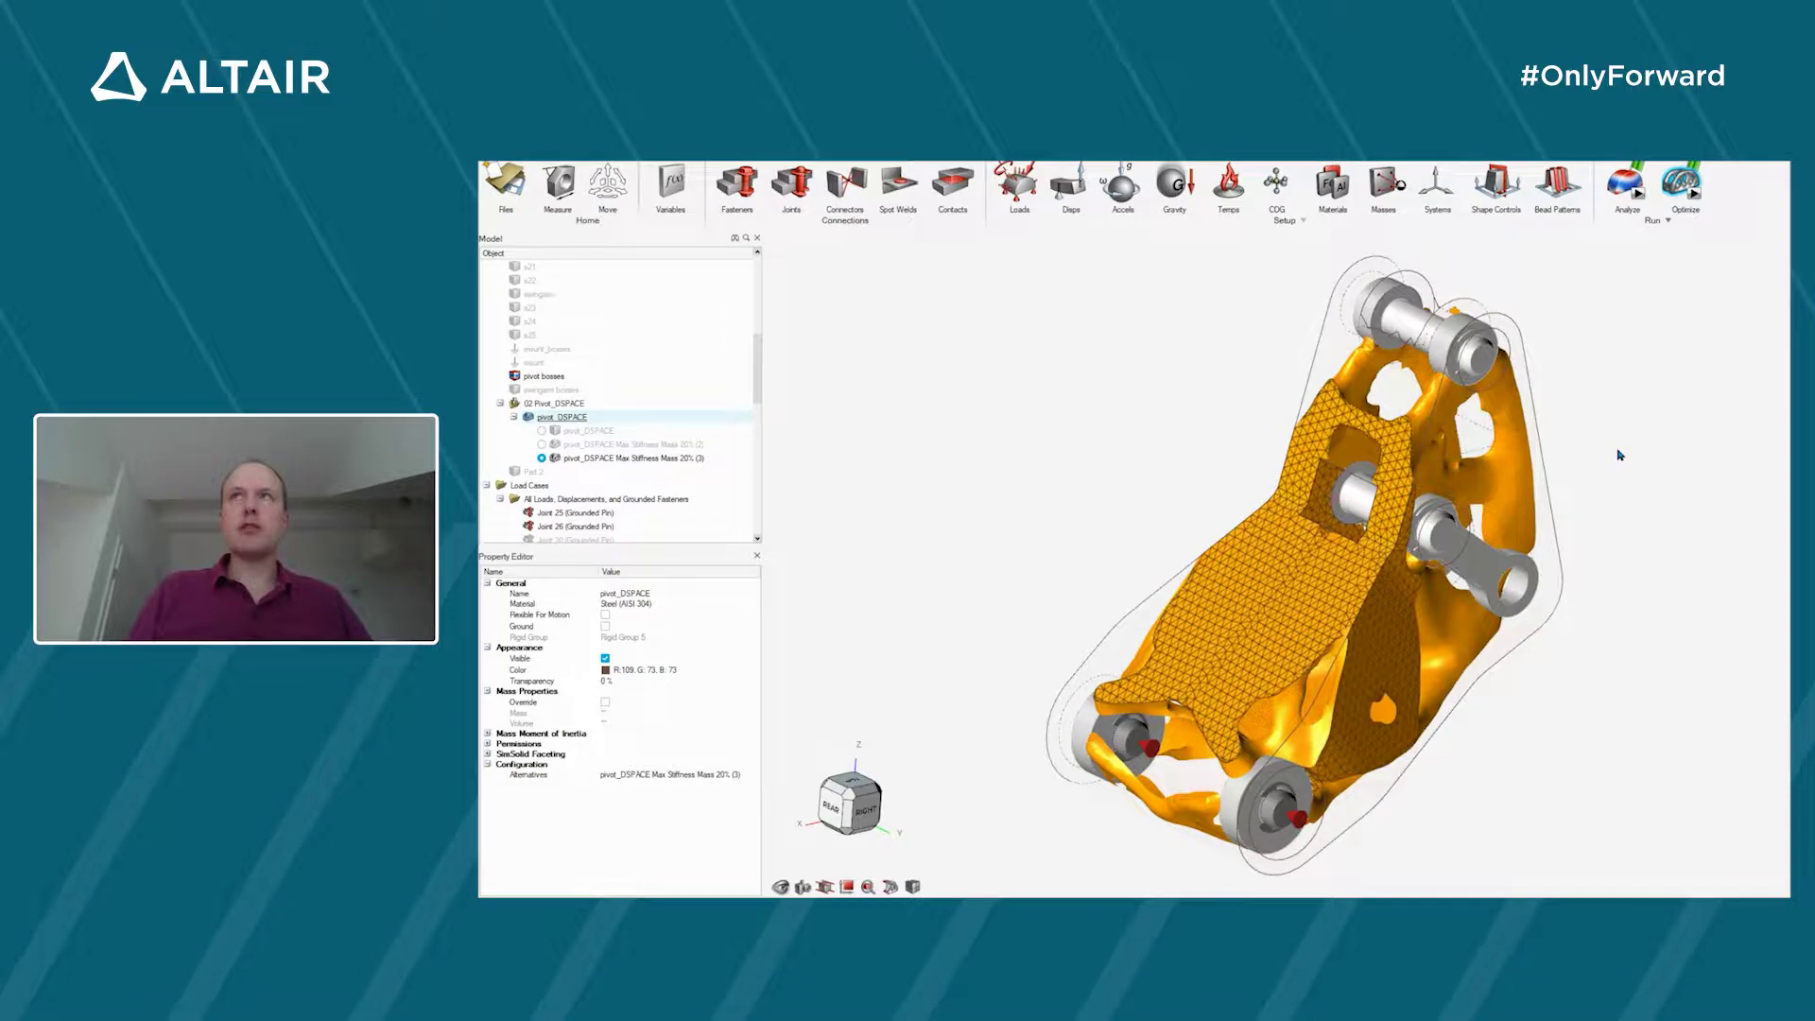
pyautogui.click(1620, 455)
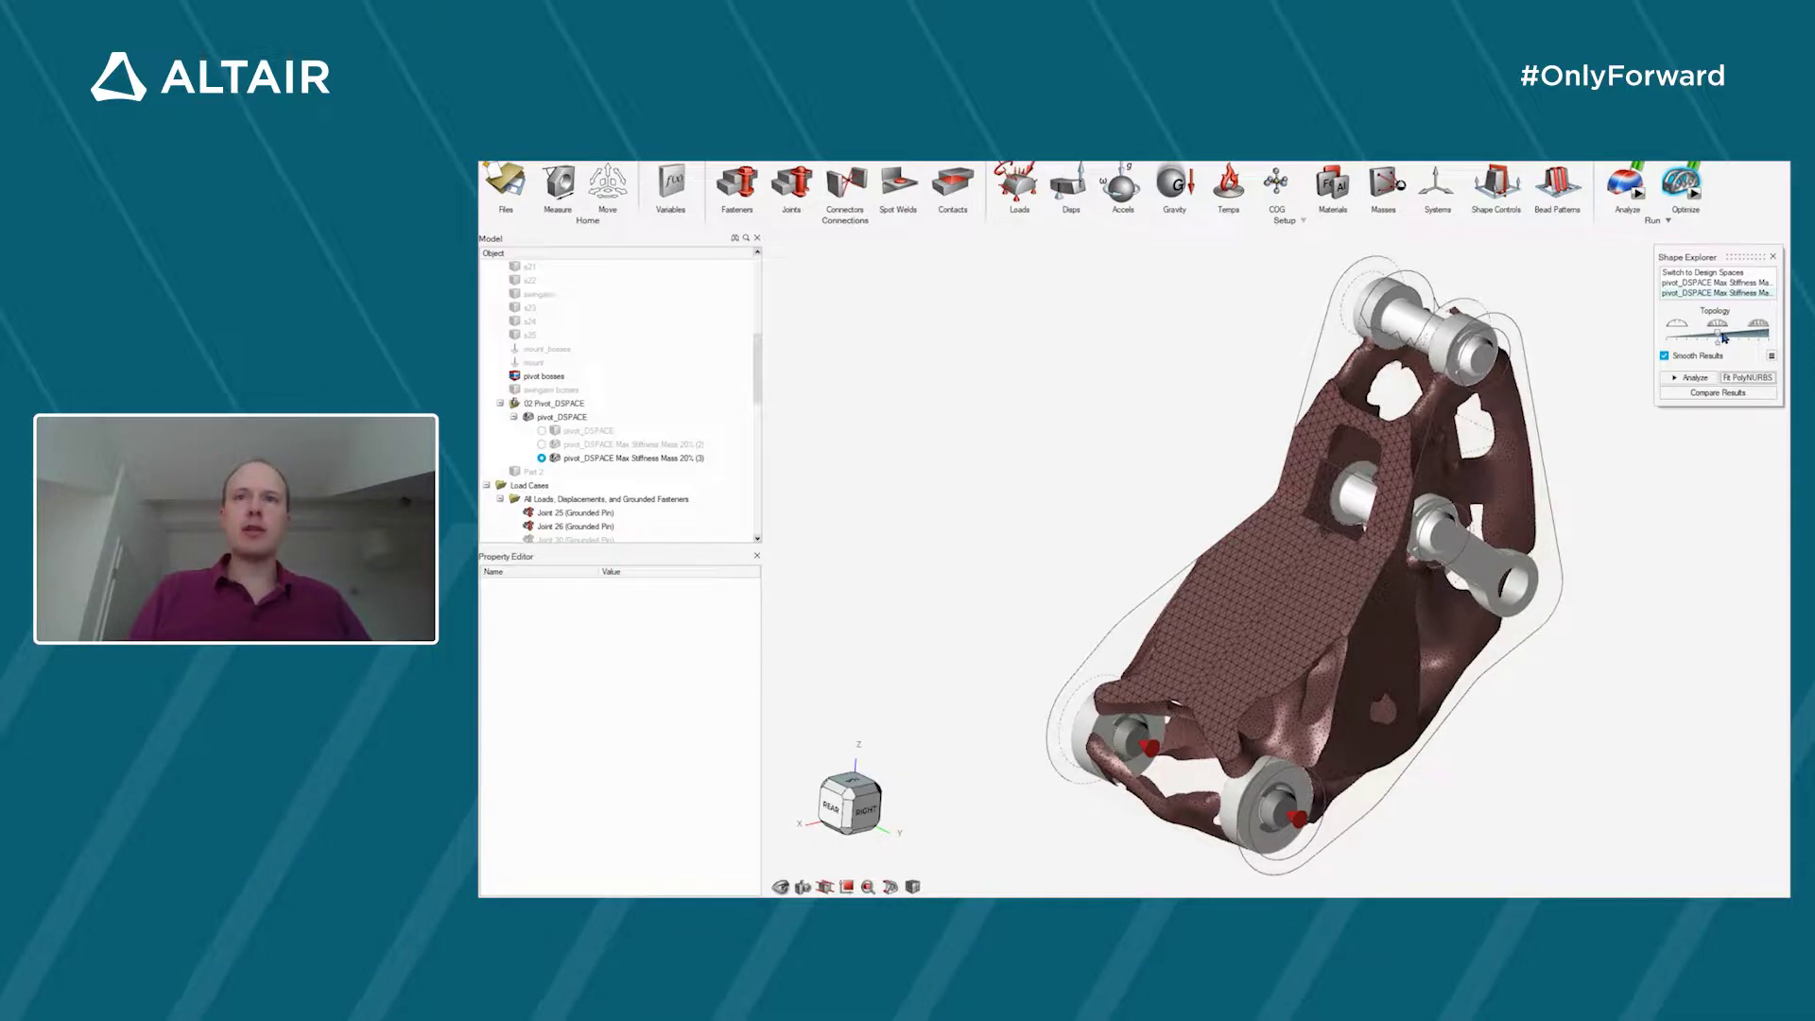
pyautogui.moveTo(1729, 338); pyautogui.dragTo(1757, 341)
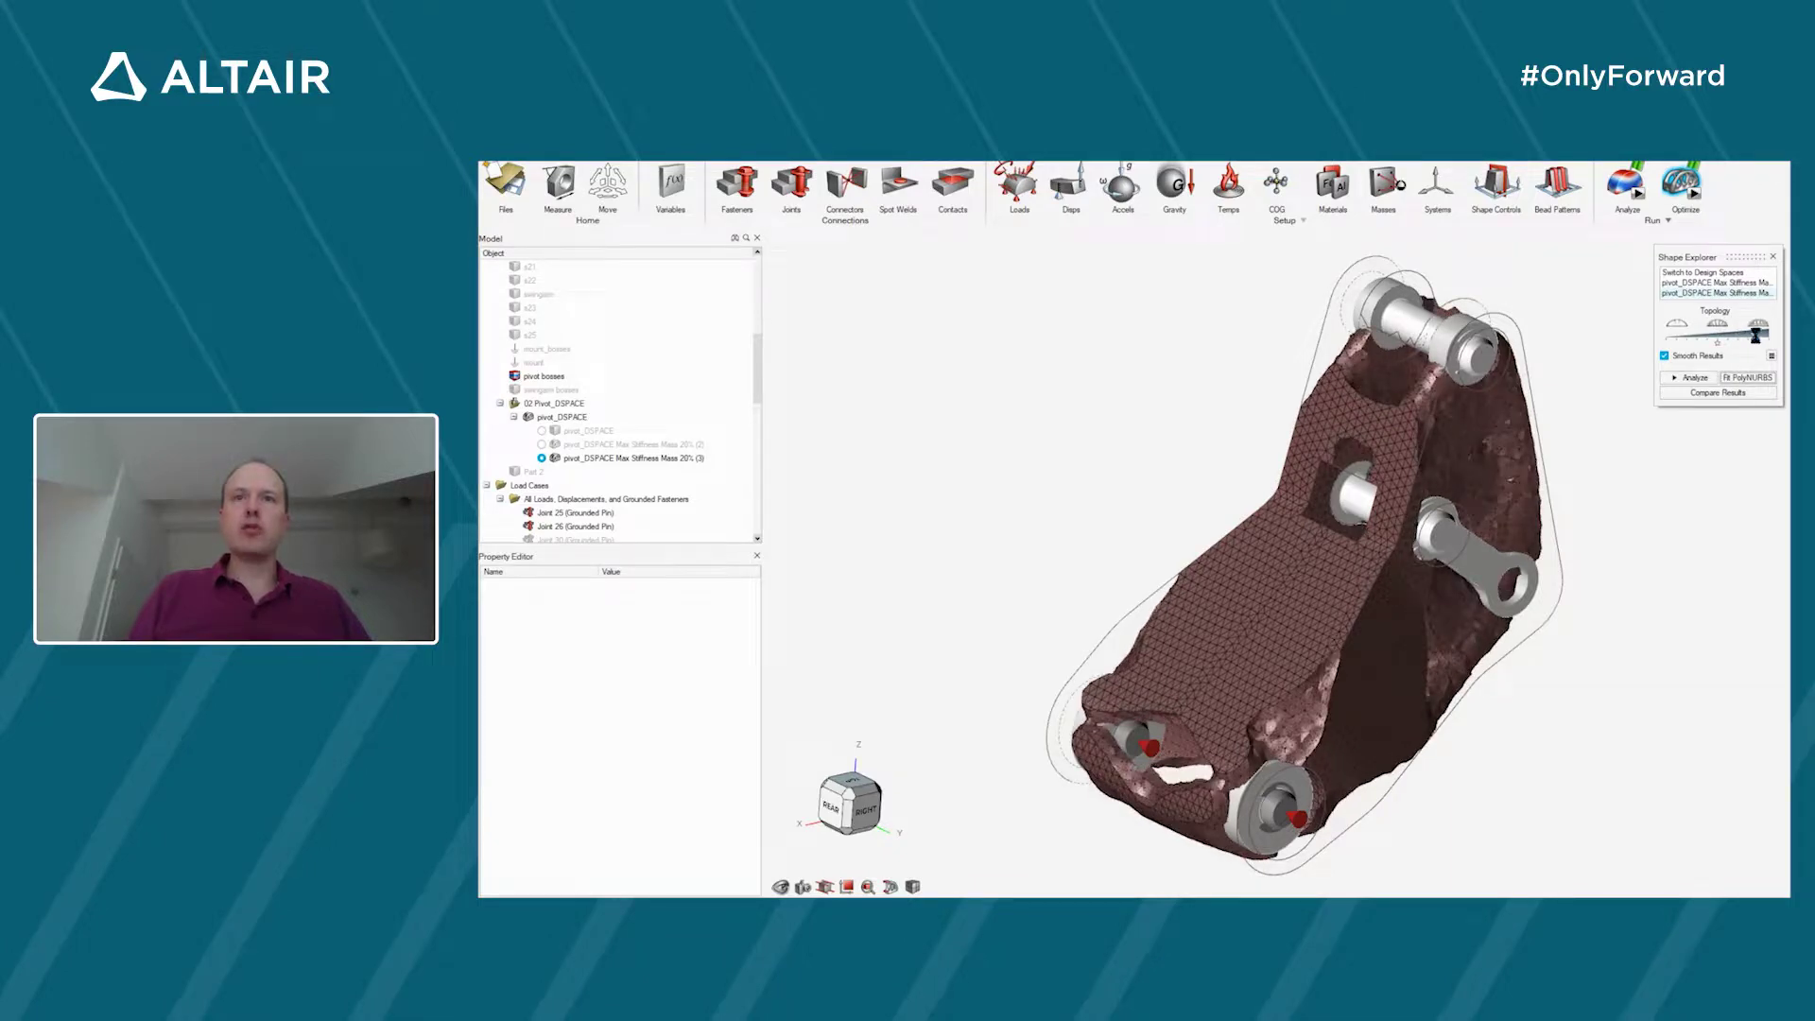
pyautogui.moveTo(1748, 336); pyautogui.dragTo(1752, 338)
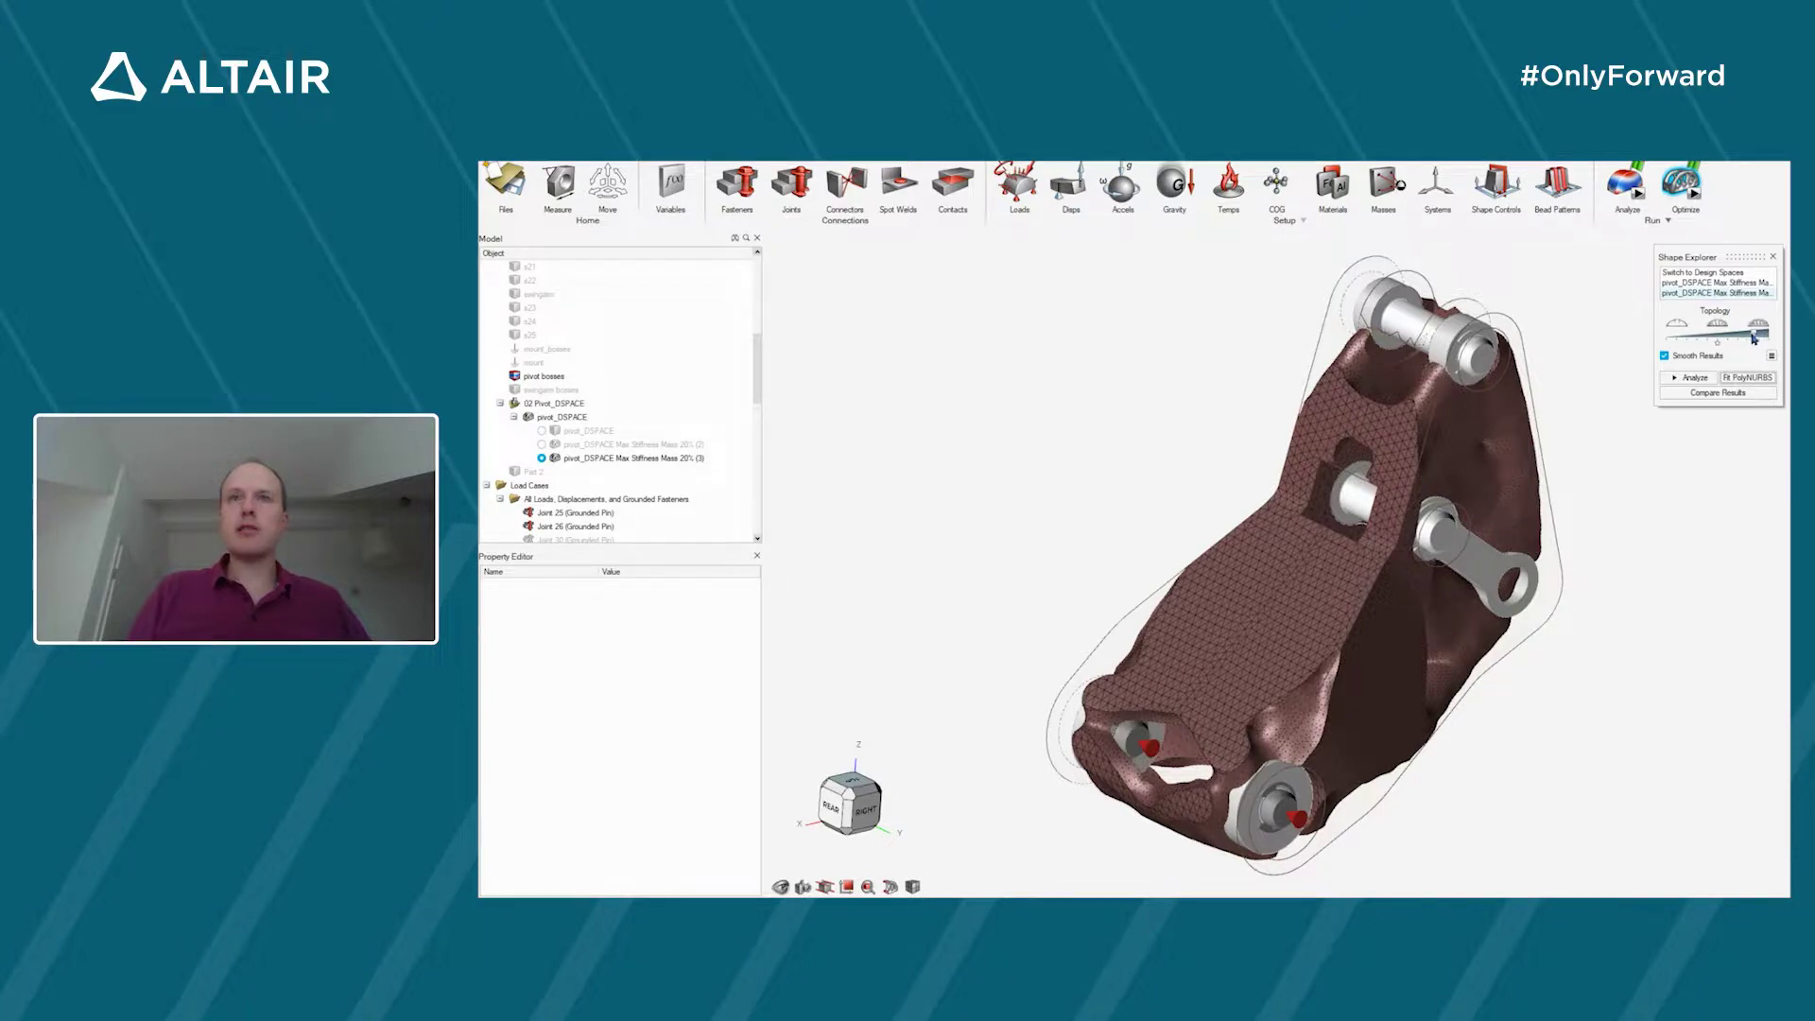
pyautogui.click(1702, 339)
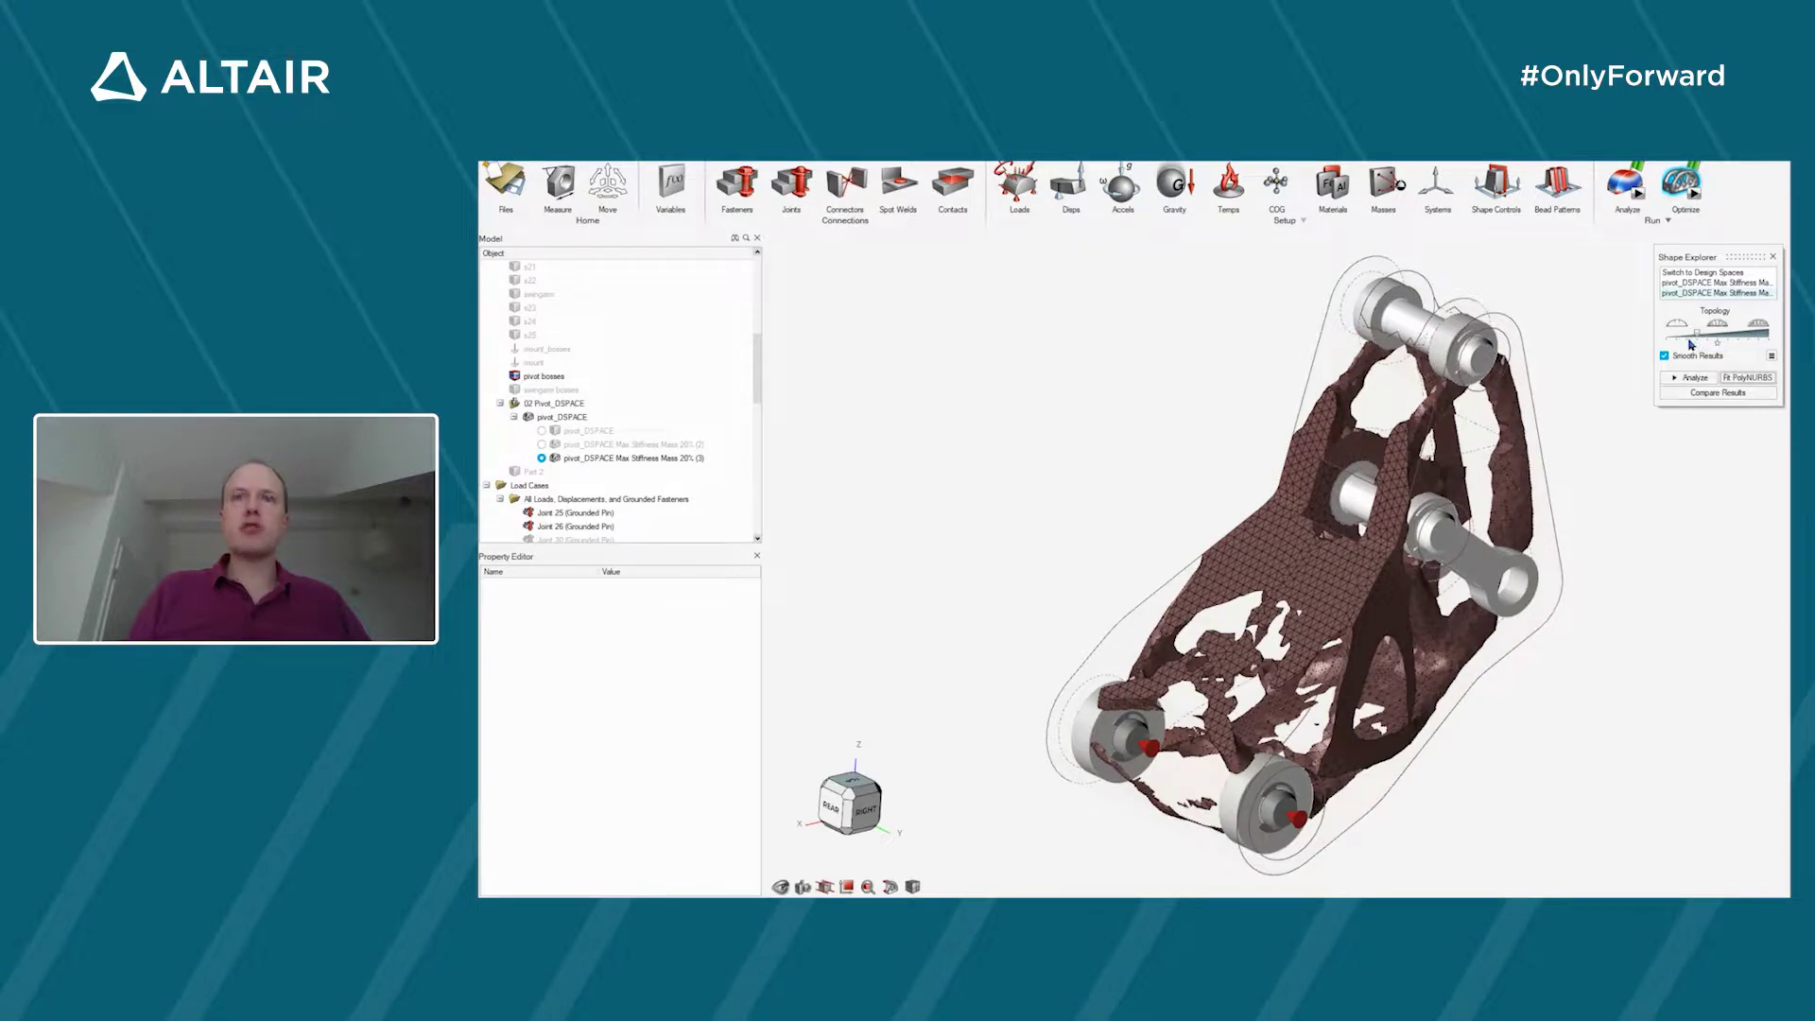
pyautogui.click(1691, 341)
pyautogui.click(1691, 340)
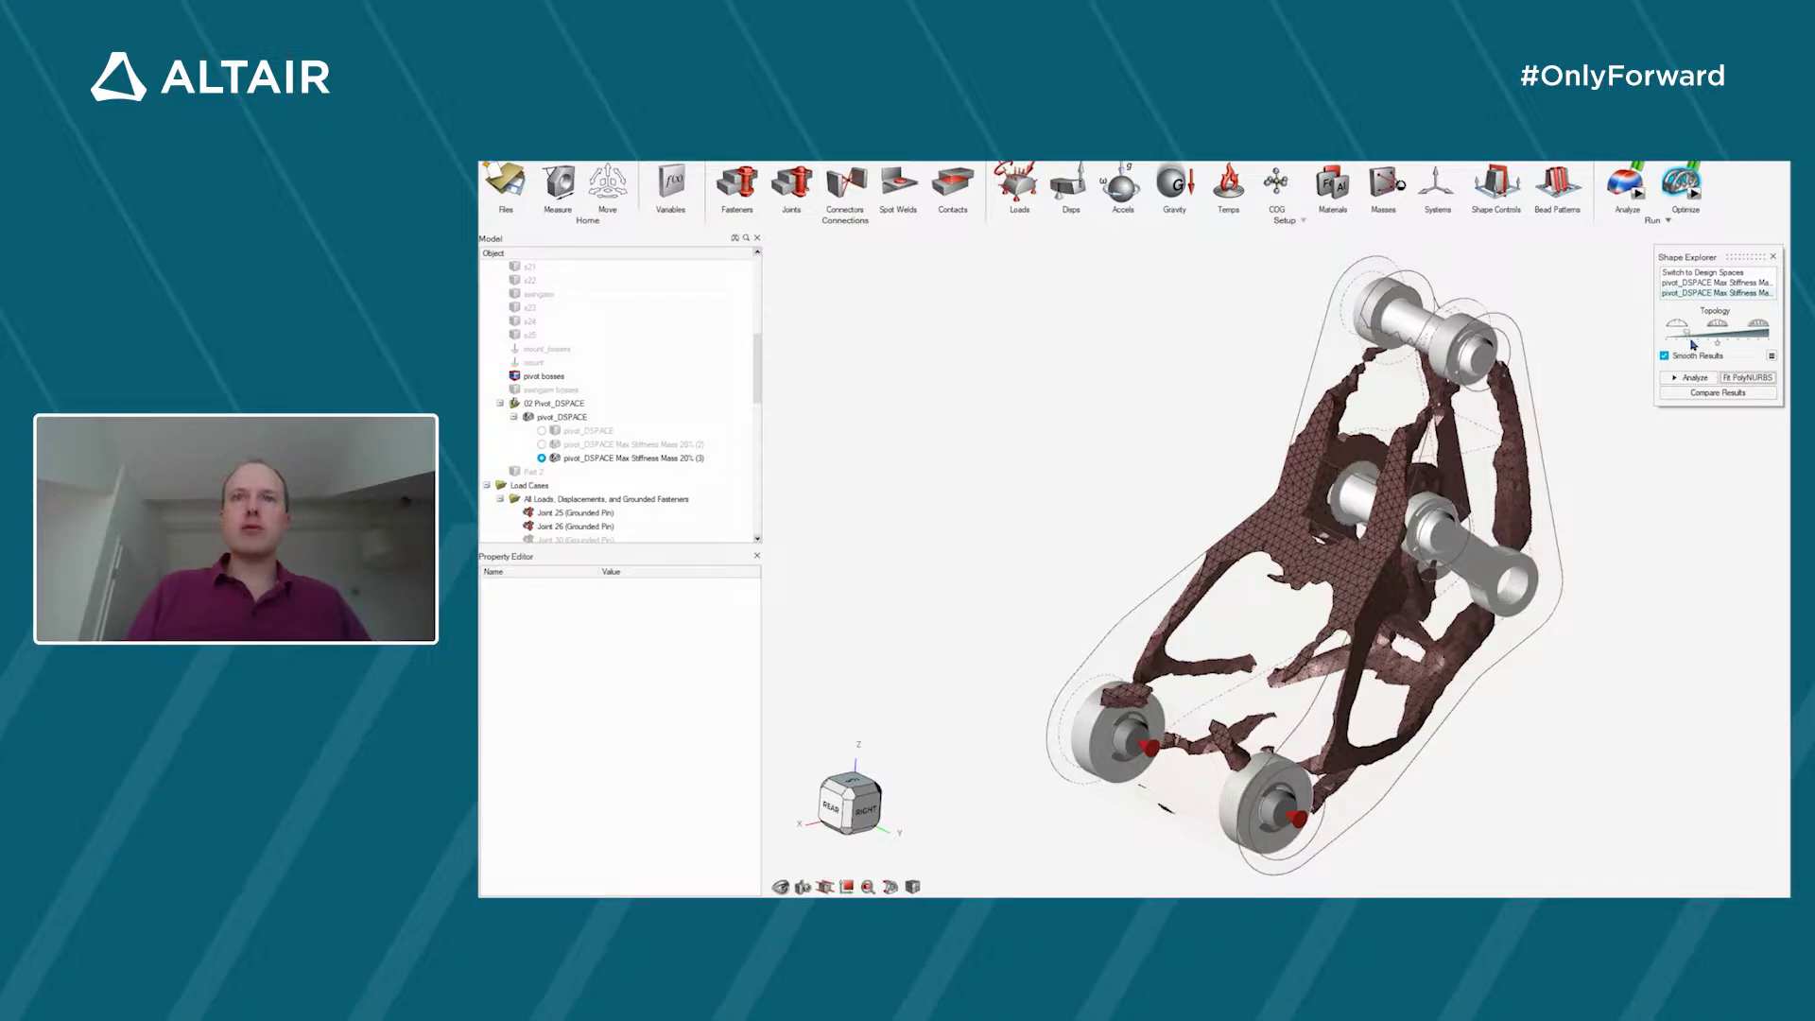
pyautogui.click(1699, 342)
pyautogui.moveTo(1705, 343); pyautogui.dragTo(1717, 342)
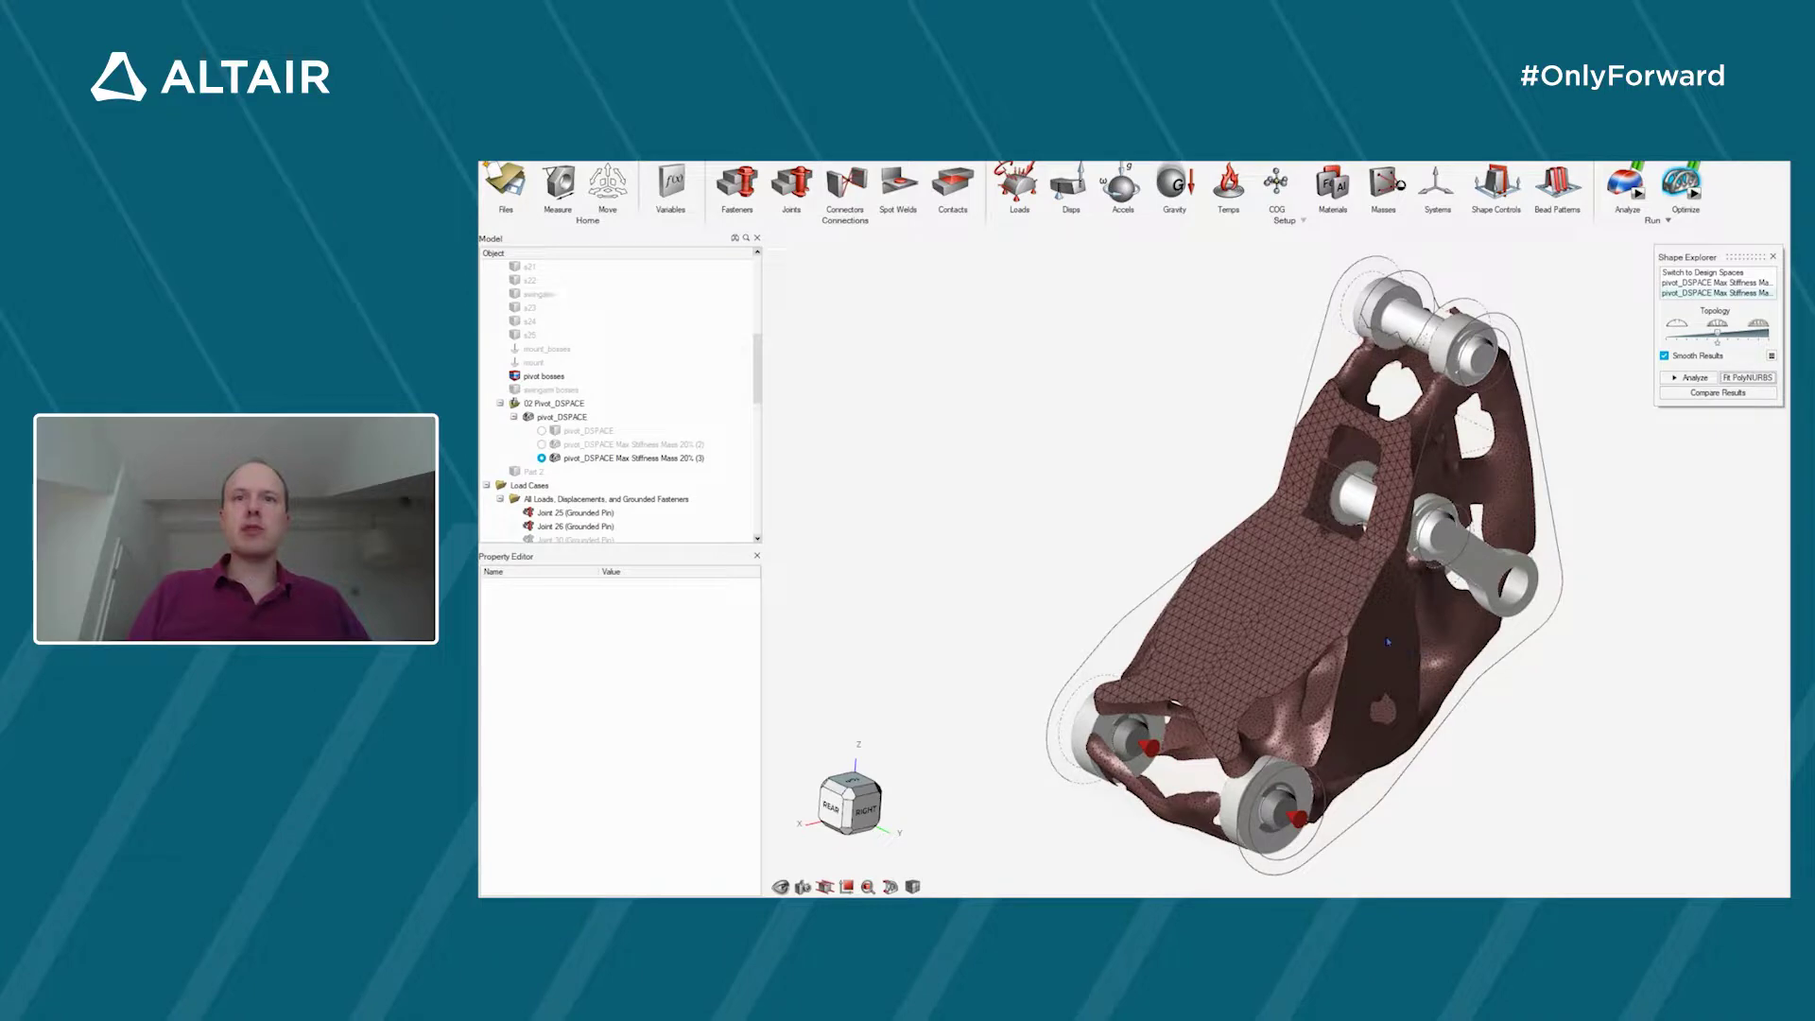
# - Show the smooth PolyNURBS pivot, Part 2, hide the optimized pivot_DSPACE, and inspect the smooth shape
pyautogui.moveTo(1544, 549); pyautogui.dragTo(1487, 630, button='right')
pyautogui.scroll(2, 1489, 633)
pyautogui.scroll(-1, 1489, 636)
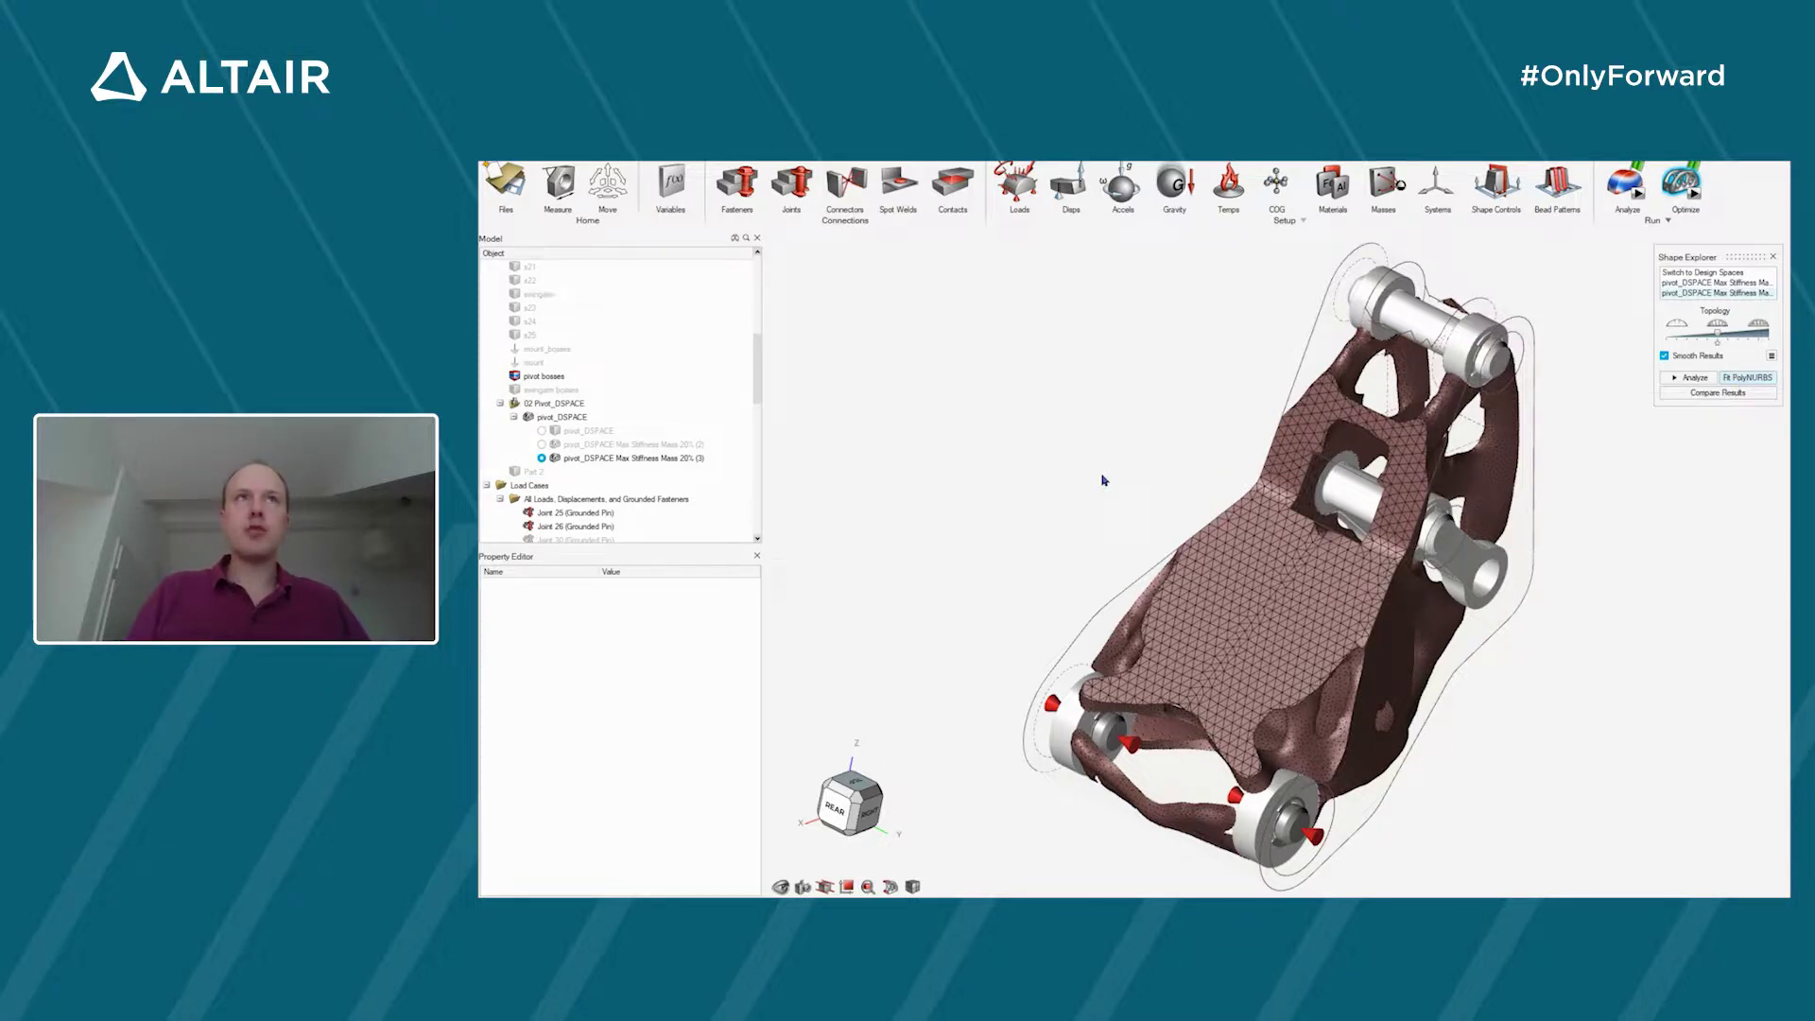
pyautogui.doubleClick(530, 472)
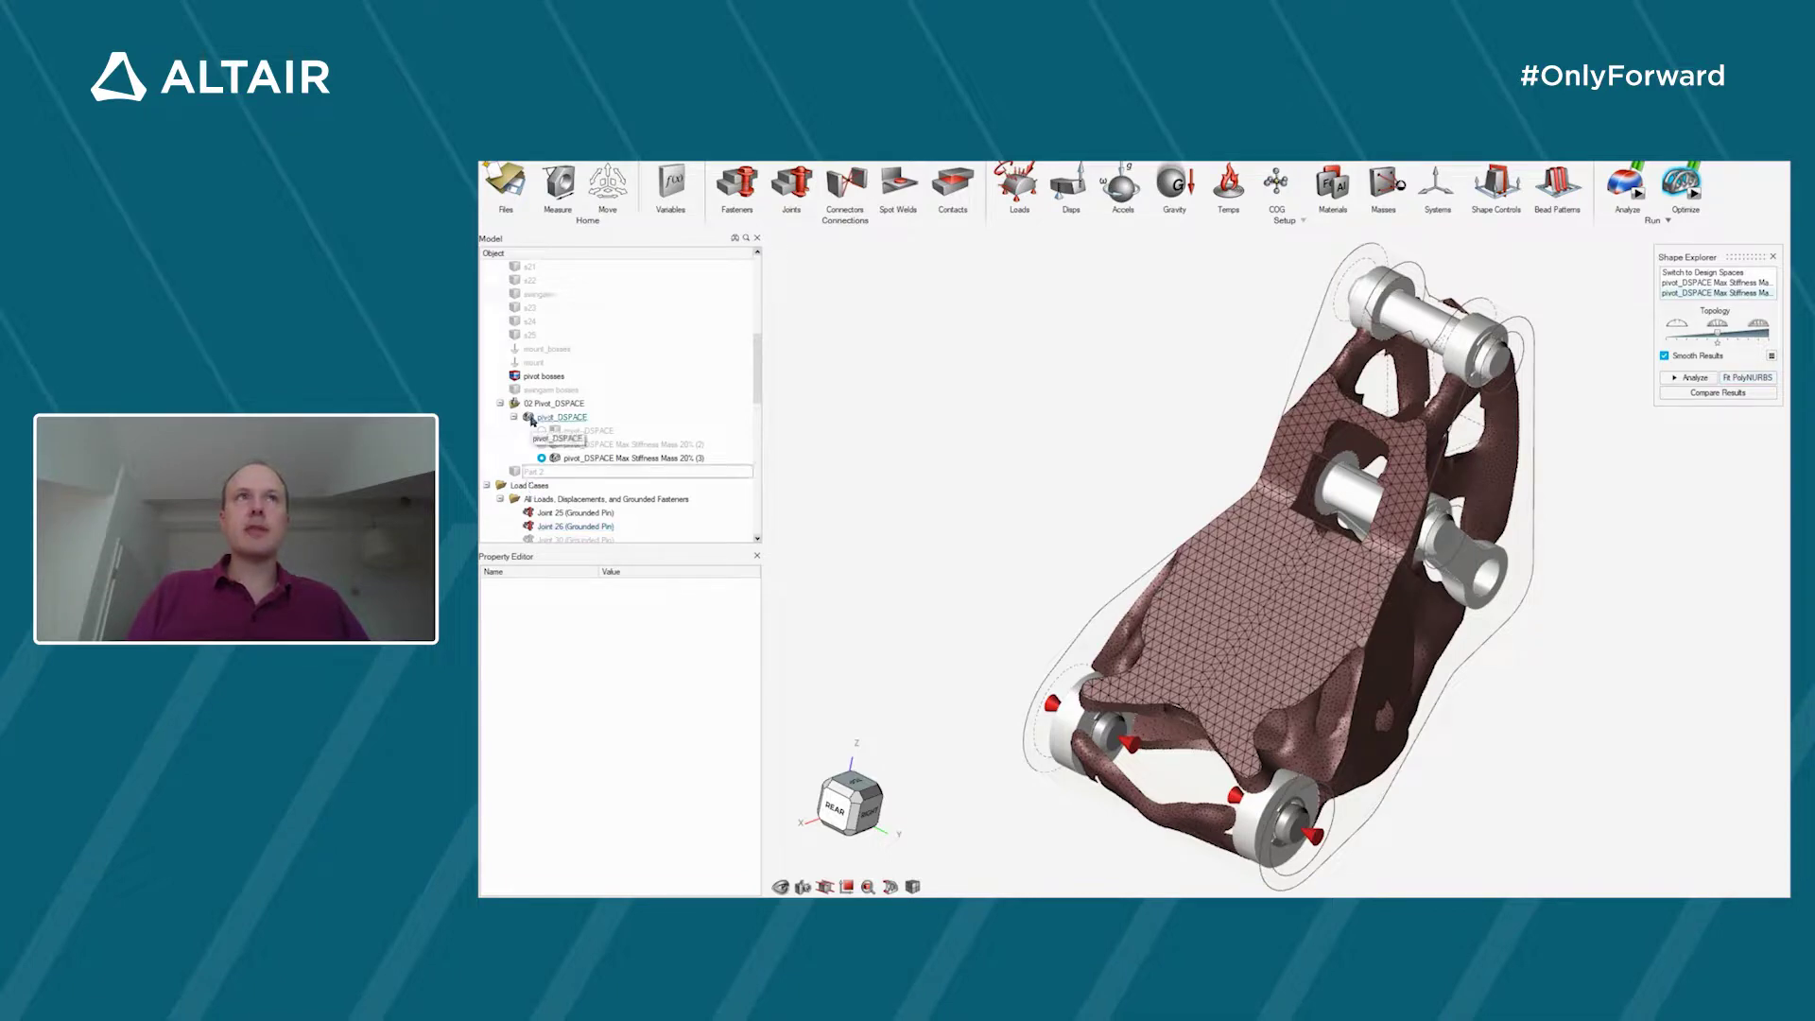
pyautogui.click(515, 472)
pyautogui.click(527, 418)
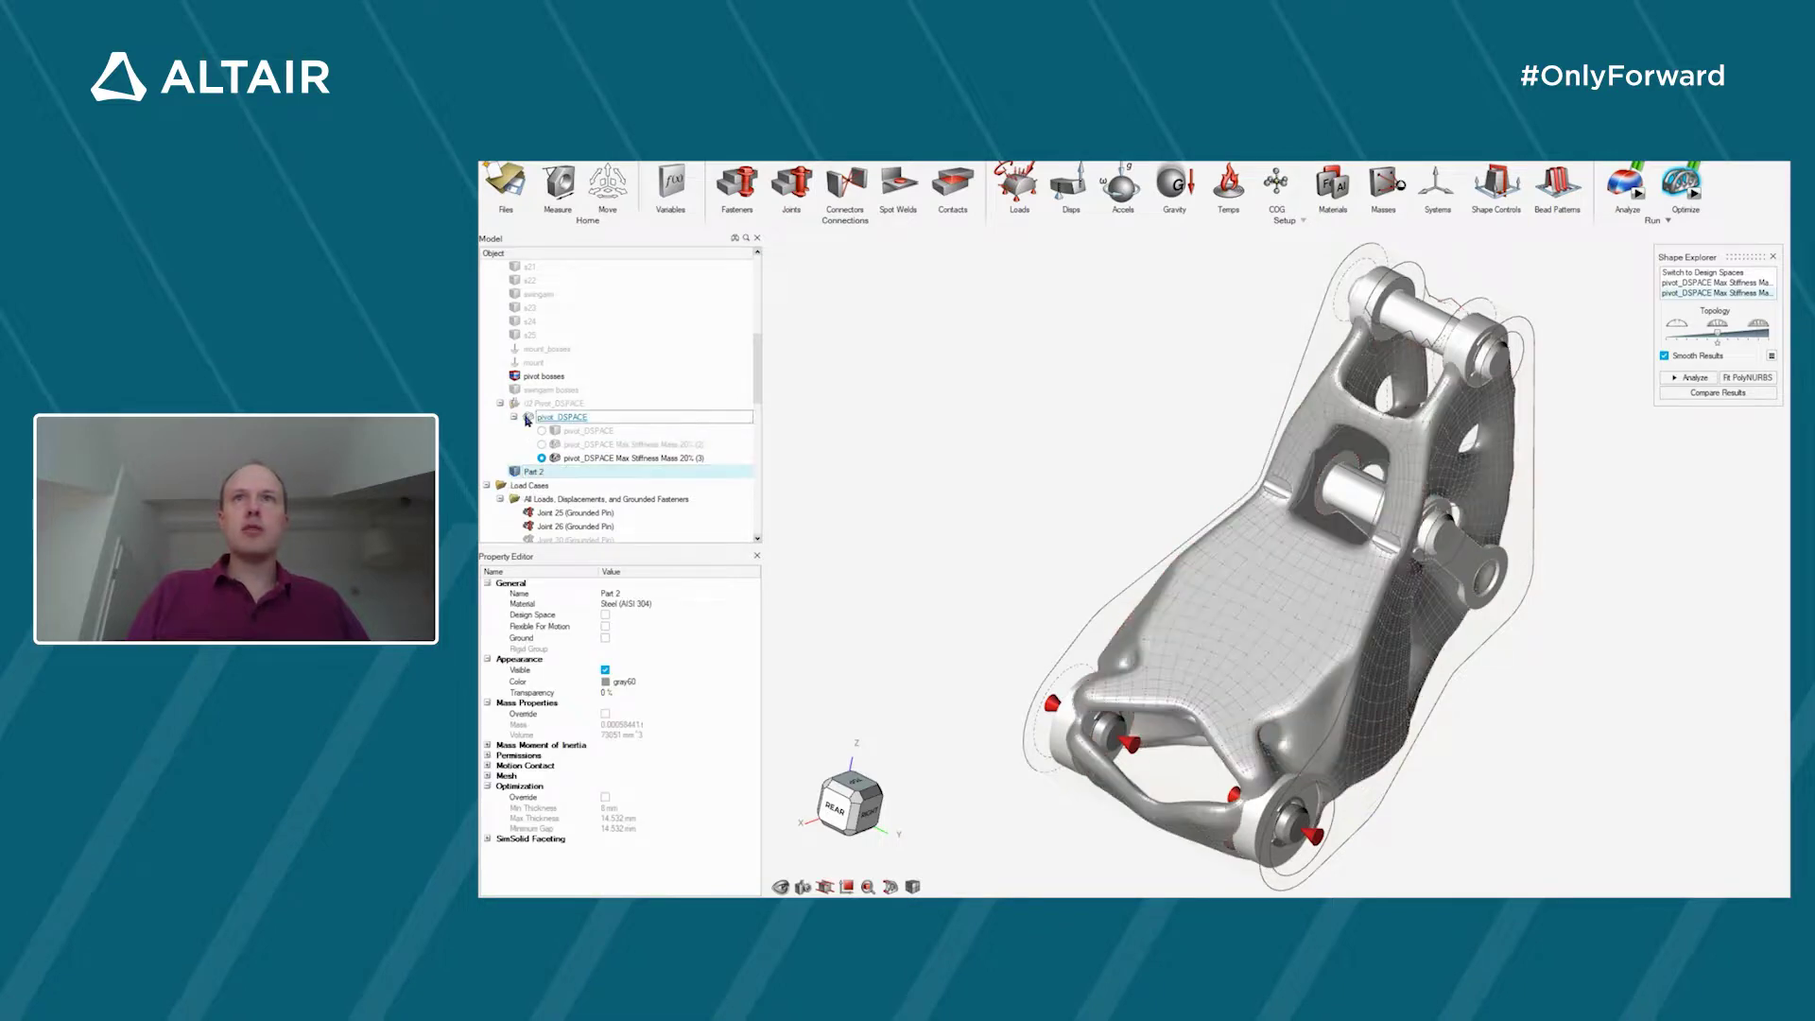
pyautogui.moveTo(1260, 648); pyautogui.dragTo(1224, 626, button='right')
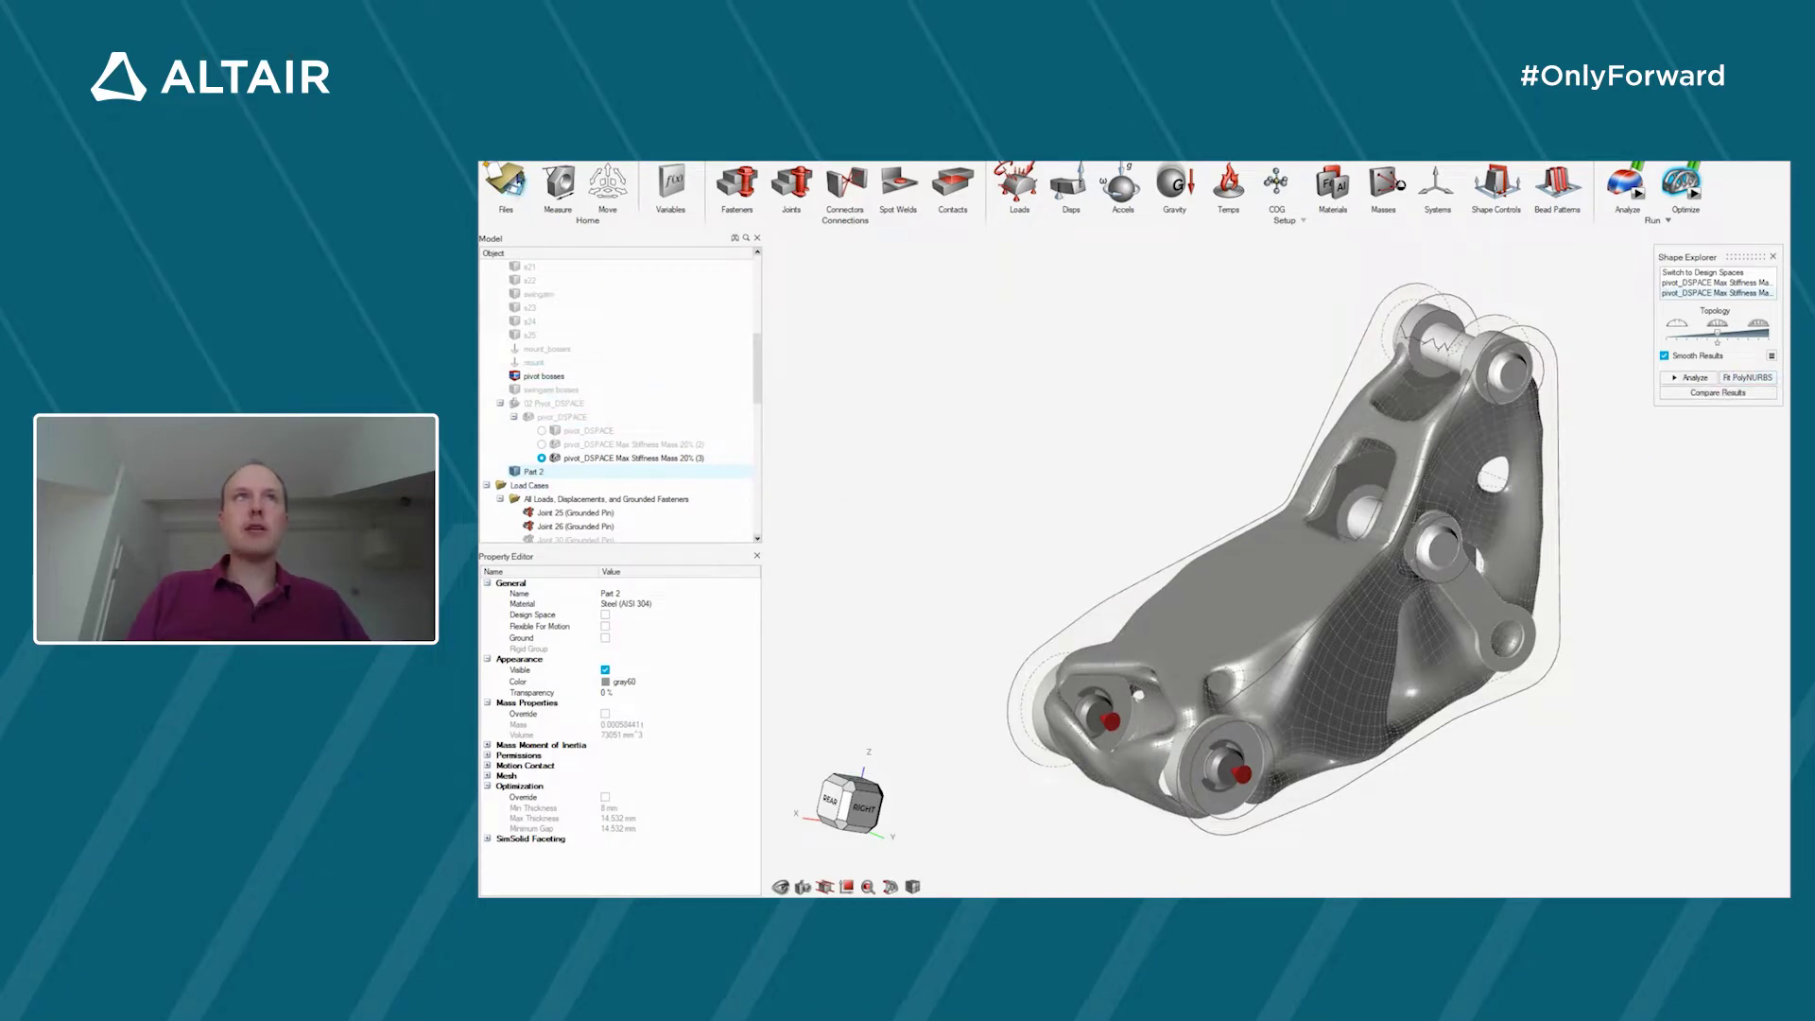
pyautogui.click(507, 184)
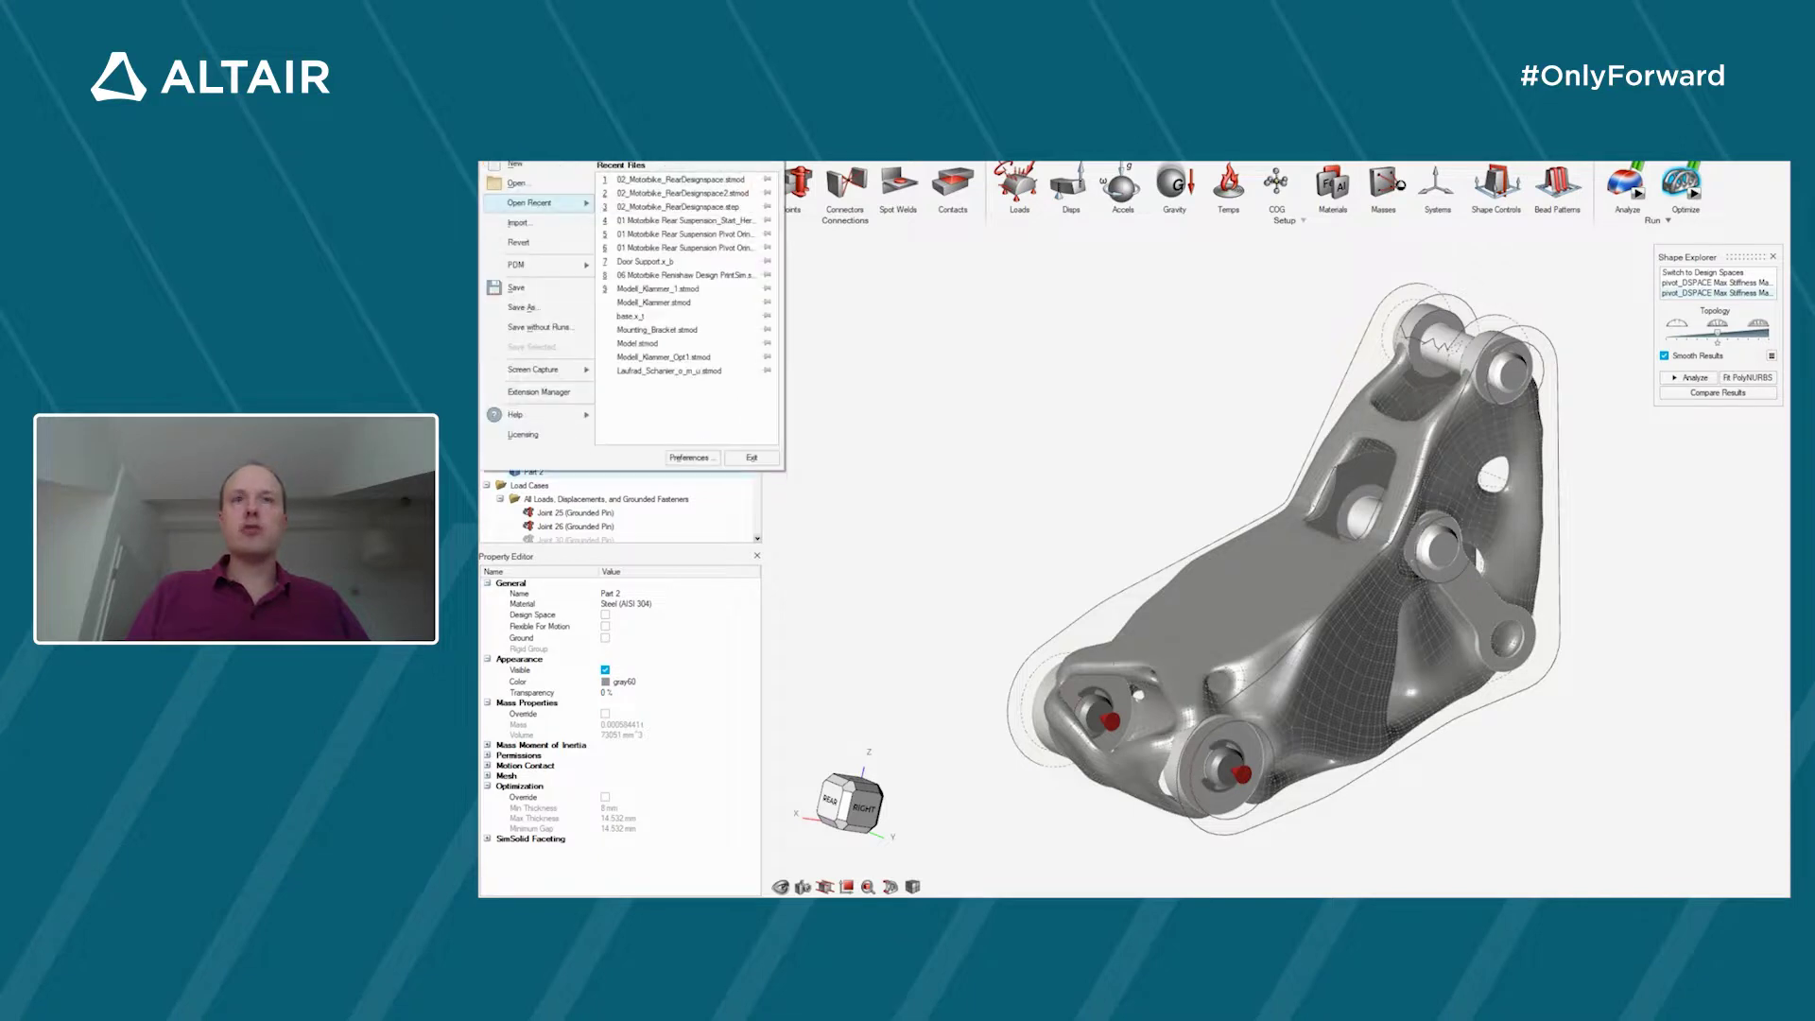
pyautogui.click(535, 309)
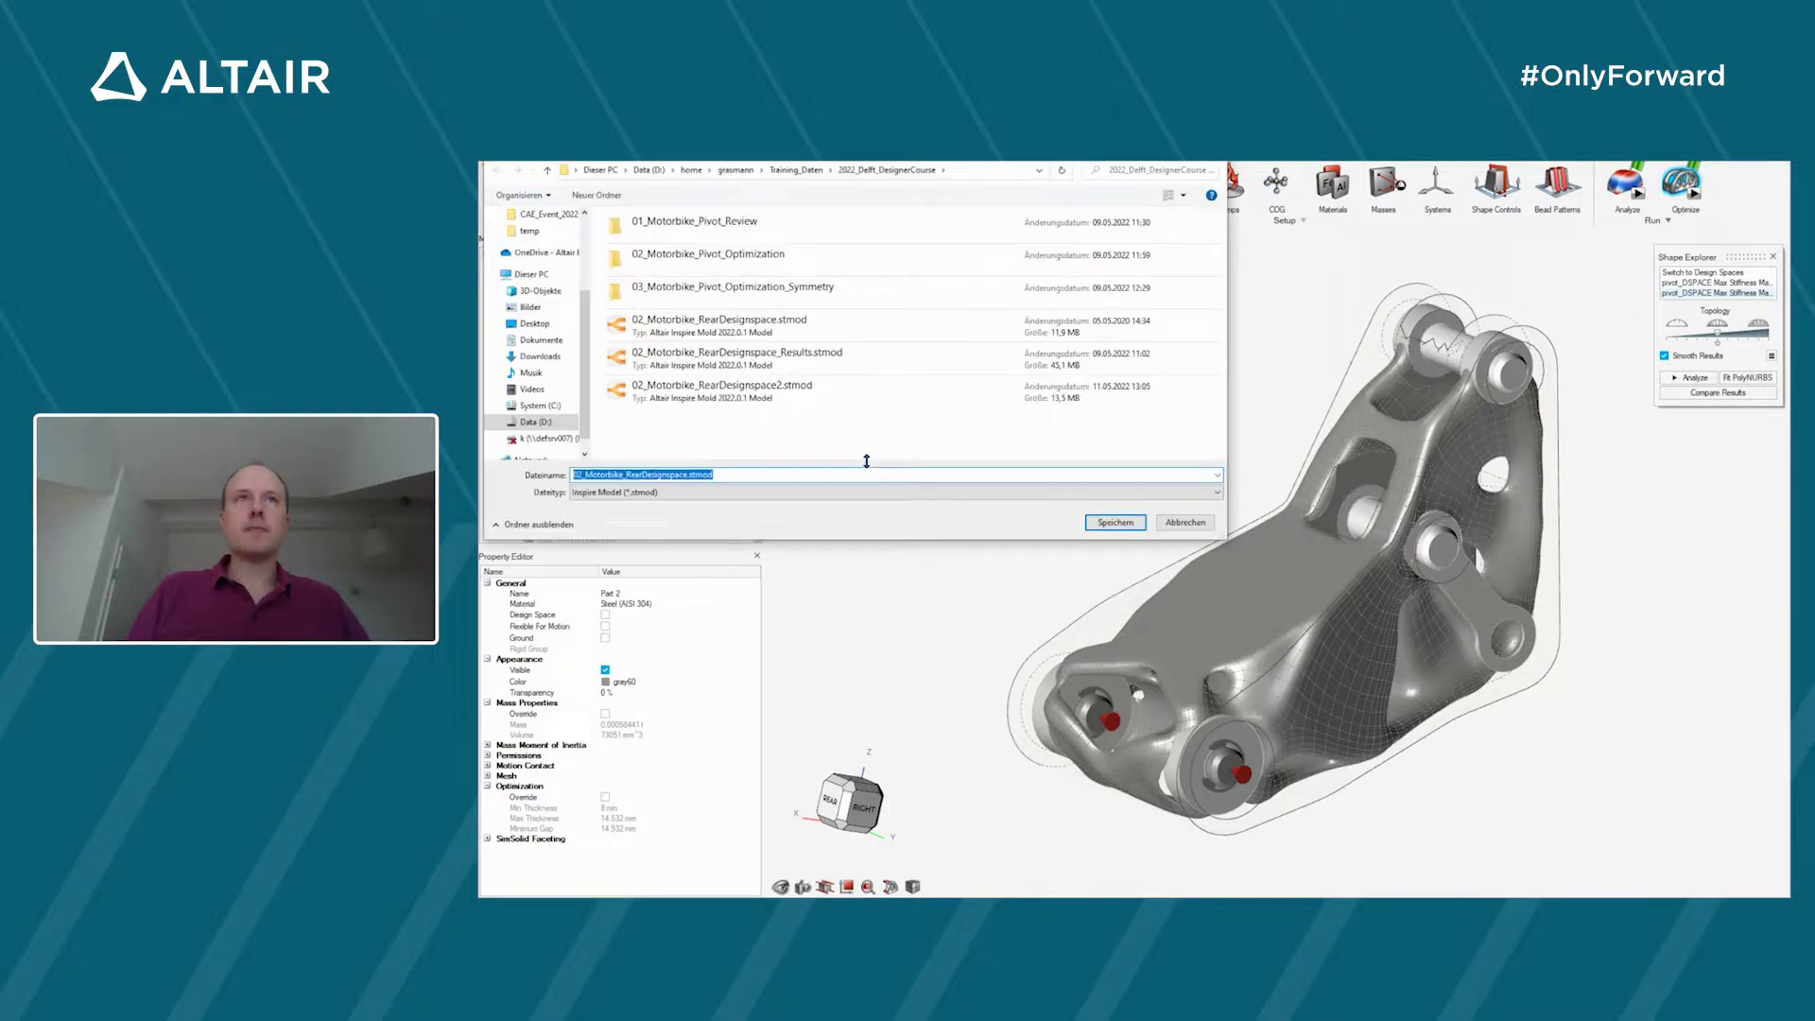
pyautogui.click(1178, 528)
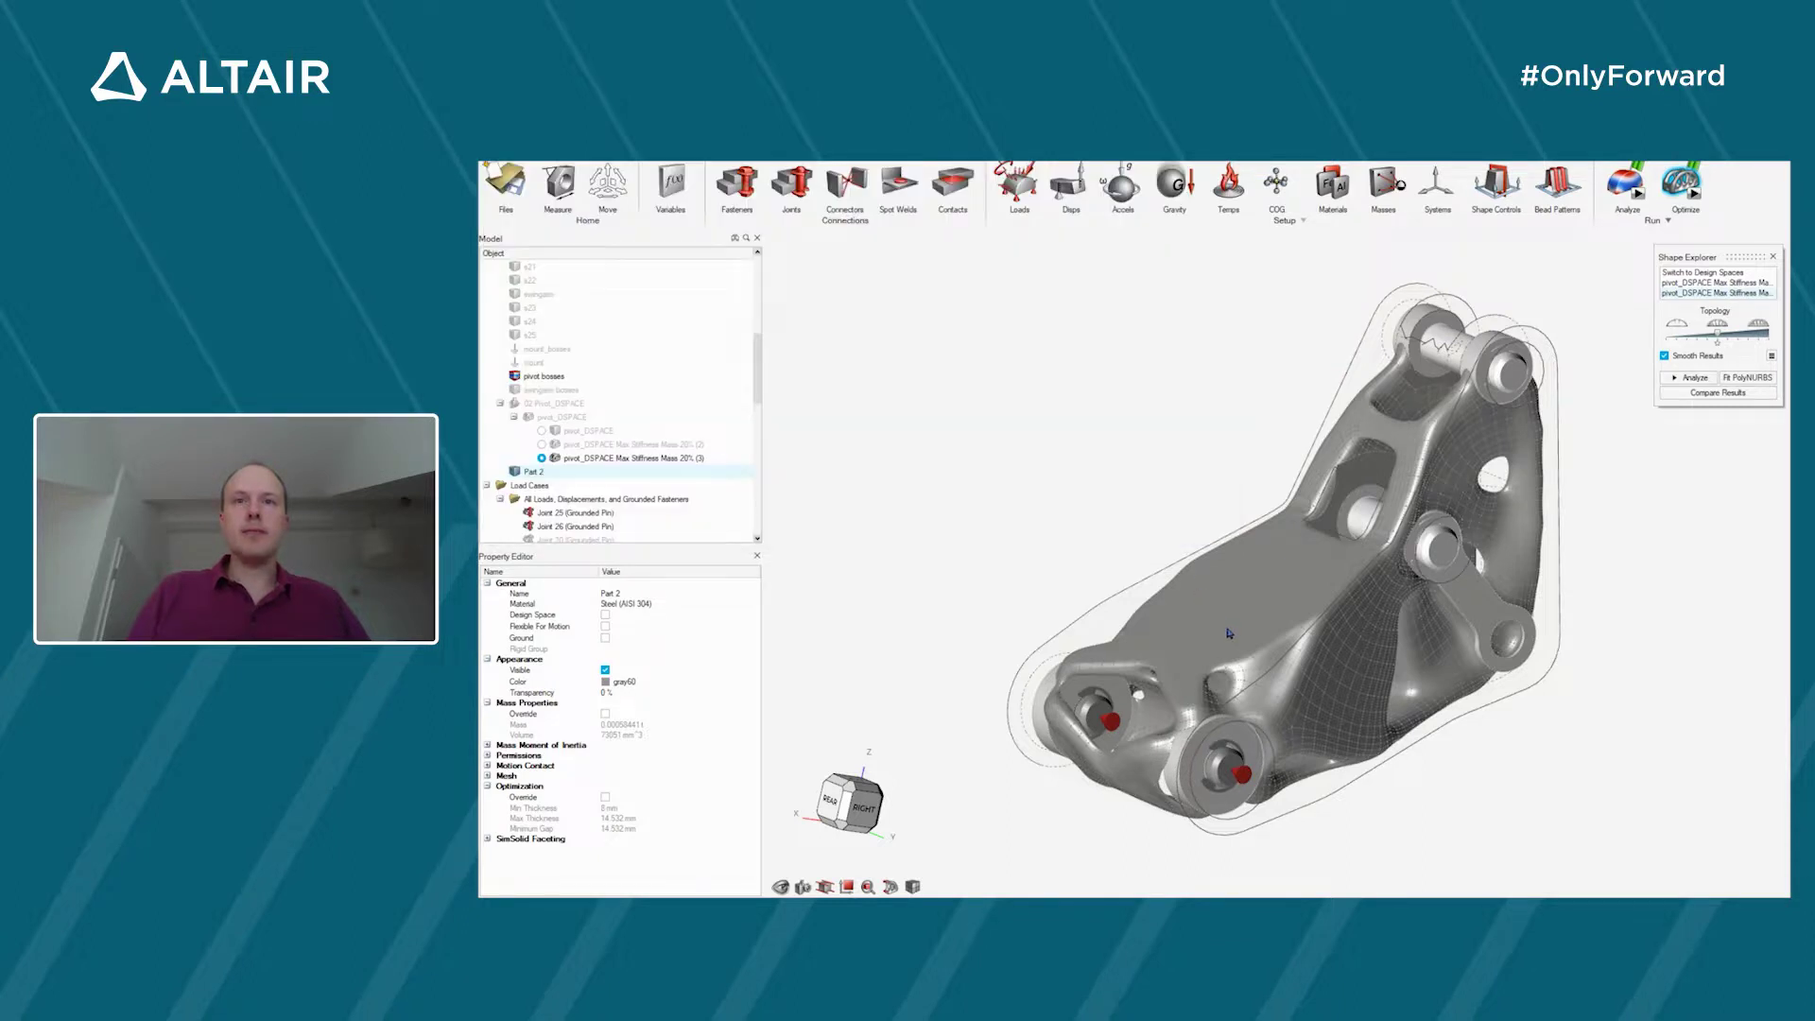
pyautogui.scroll(2, 1229, 633)
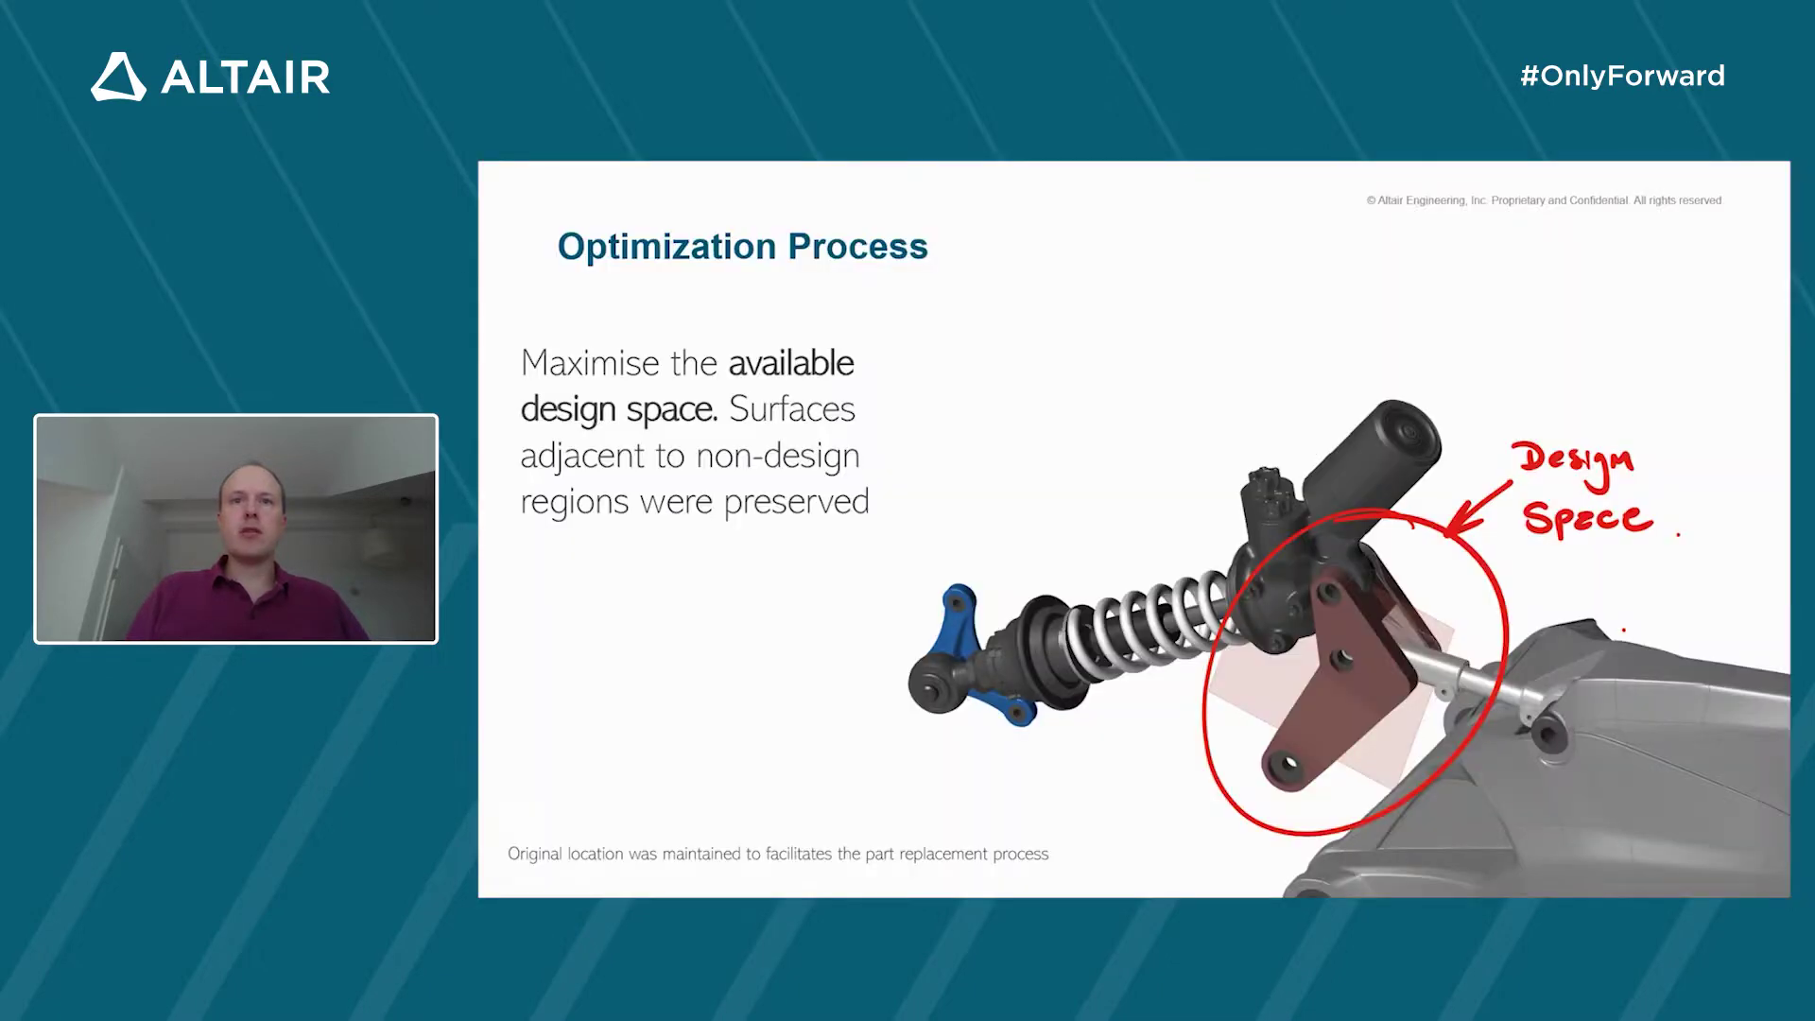
pyautogui.press('Right')
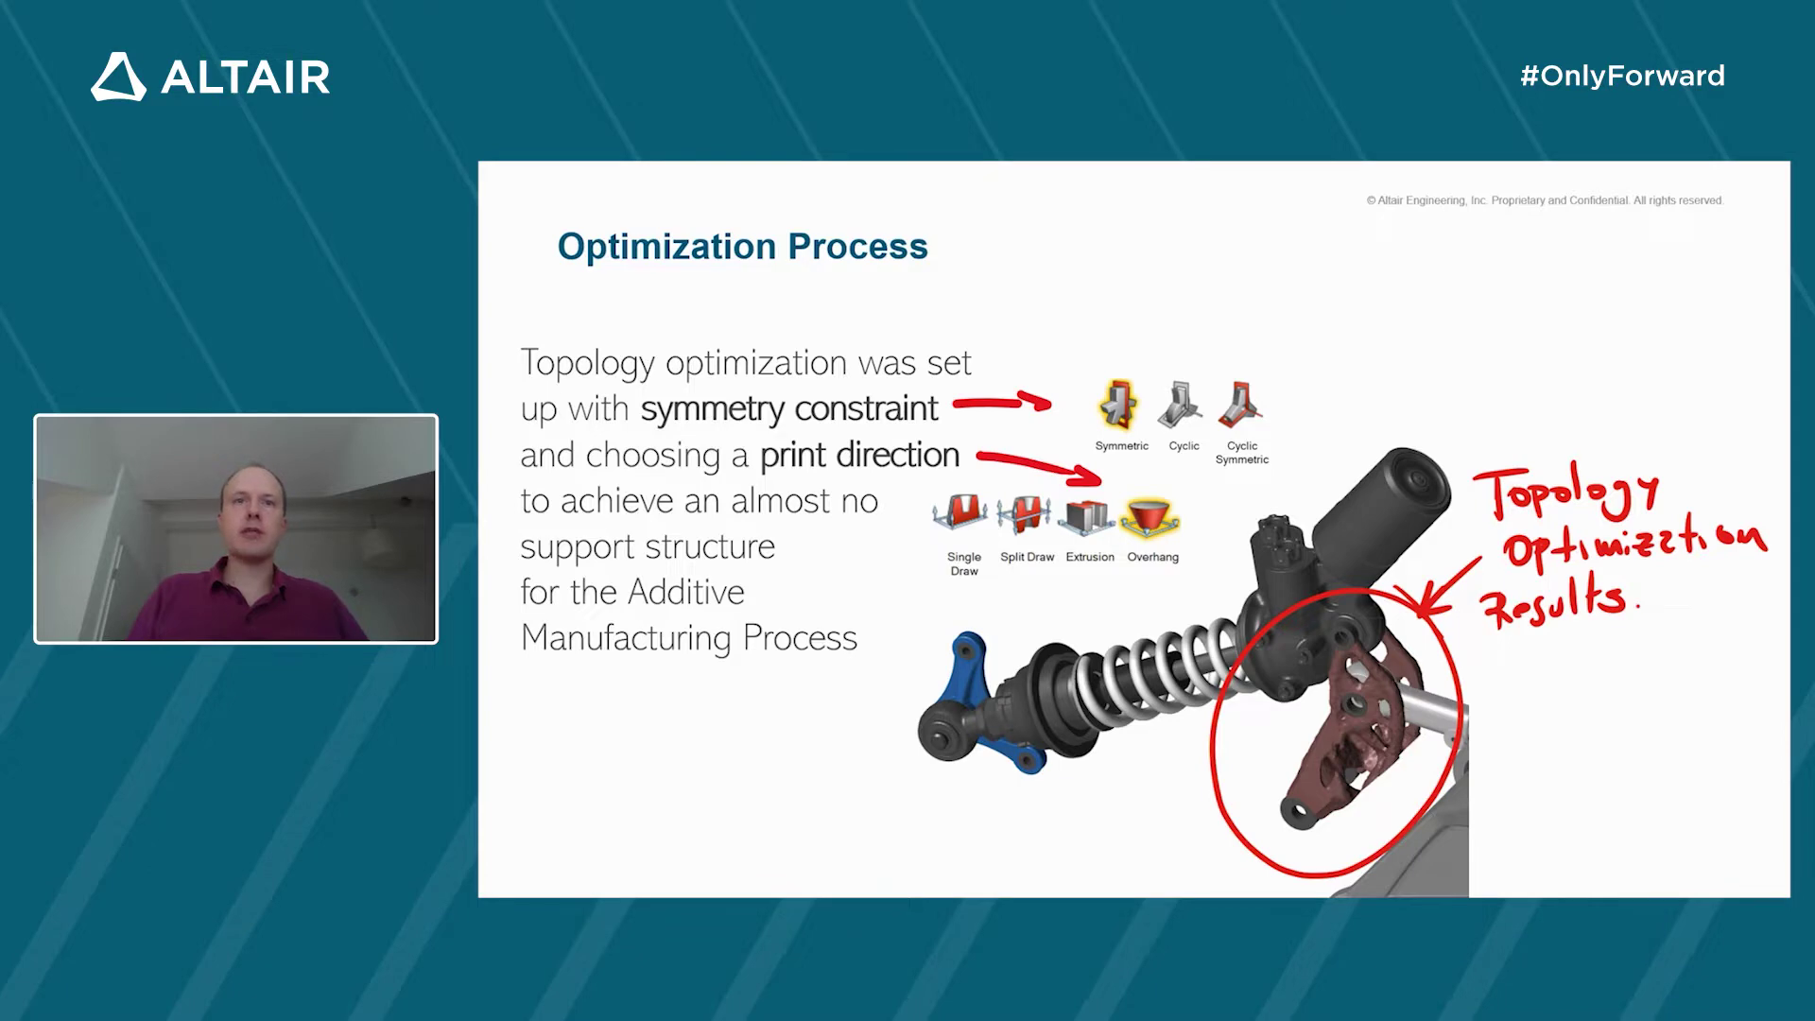
pyautogui.press('Right')
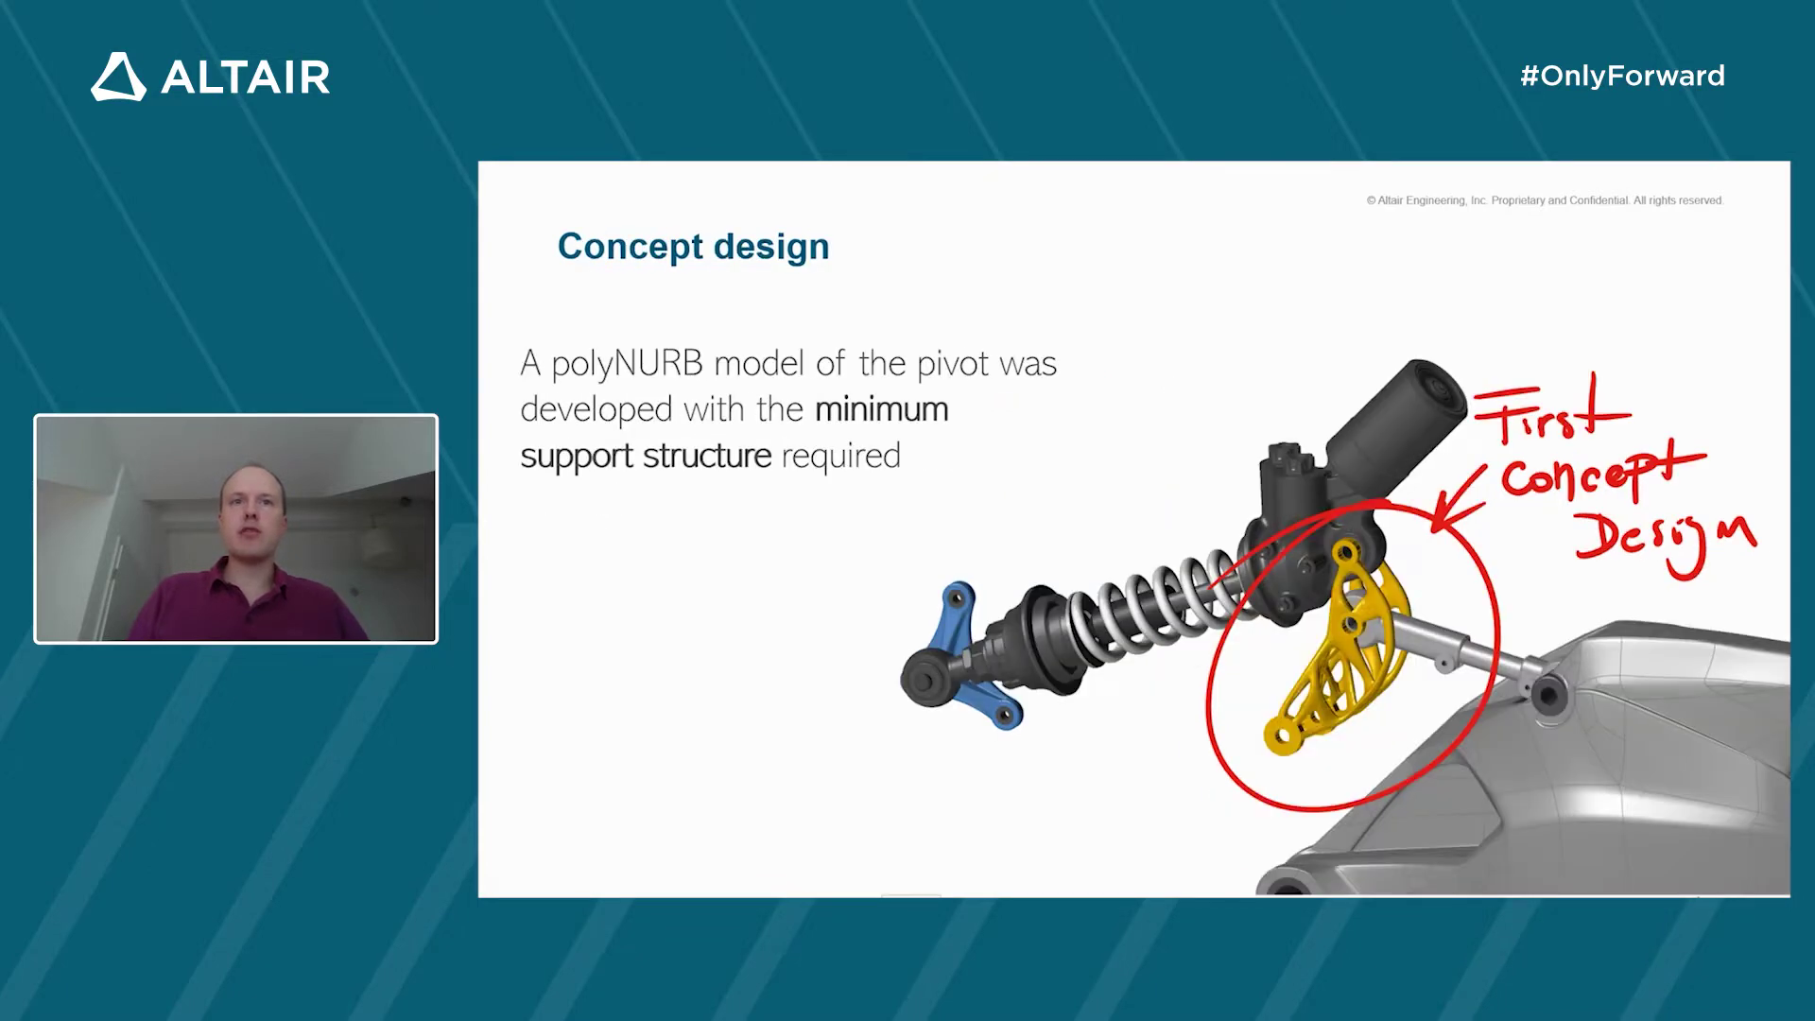
pyautogui.press('Right')
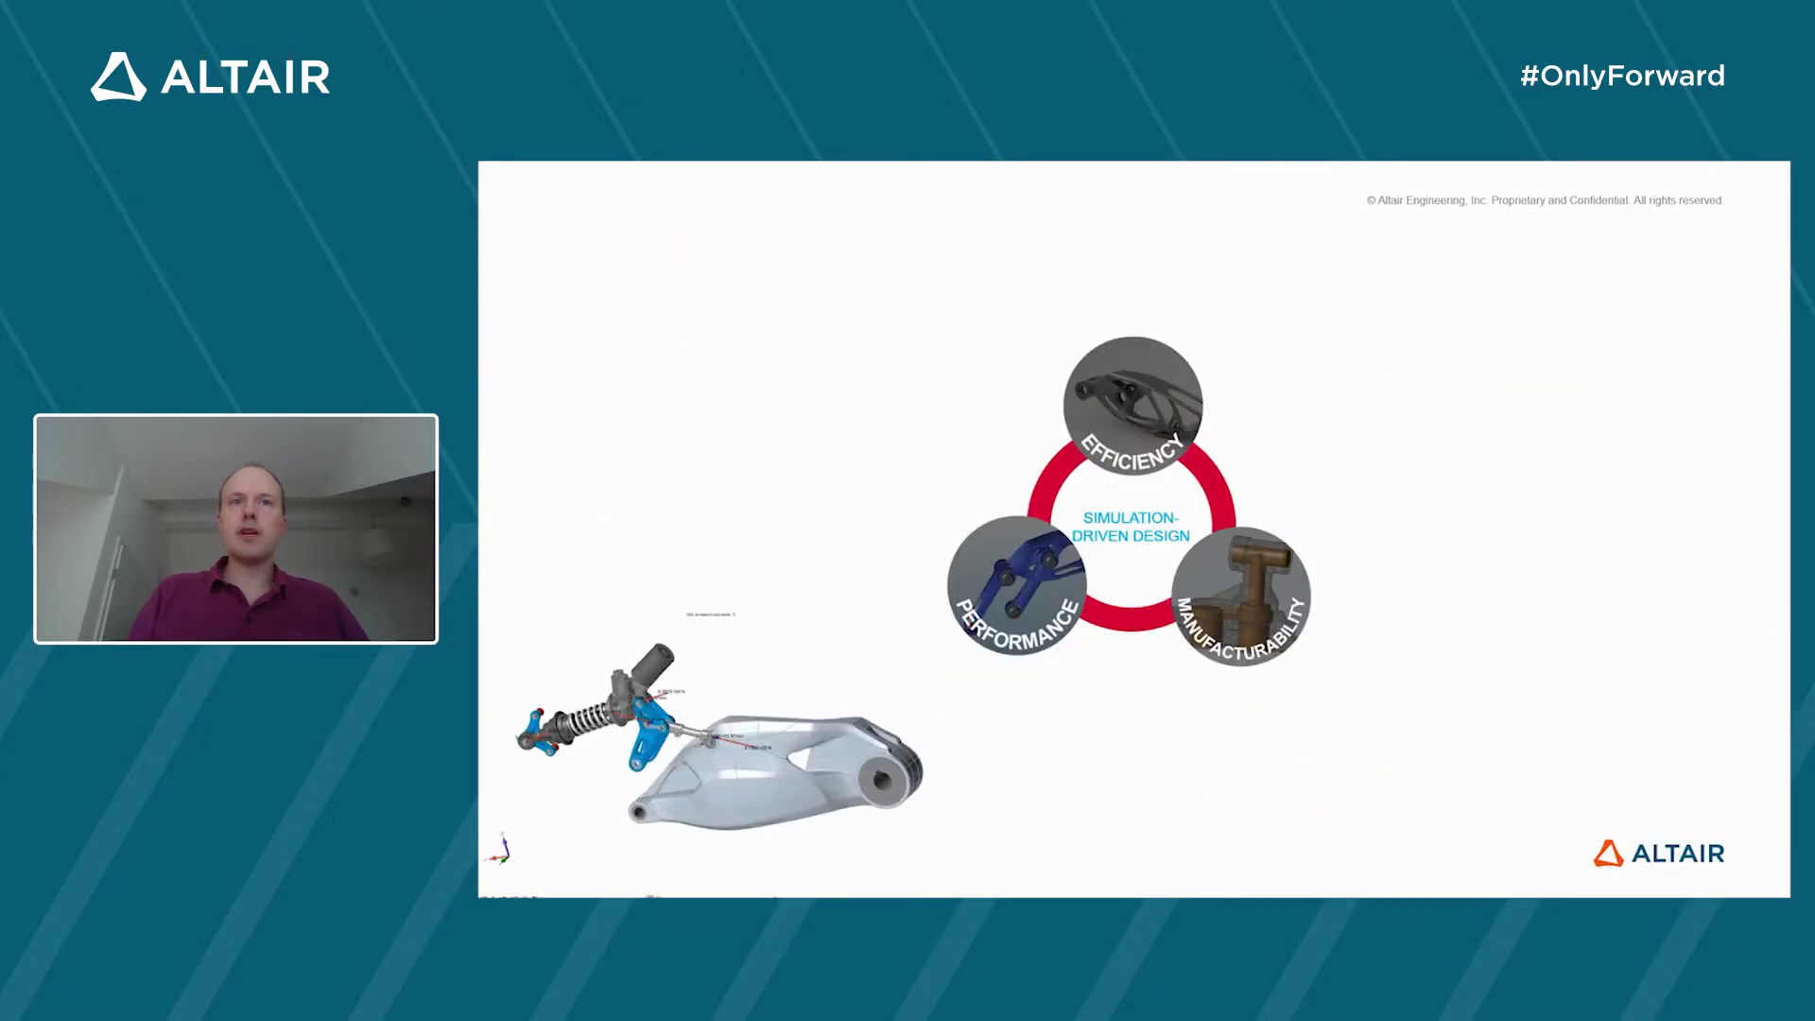